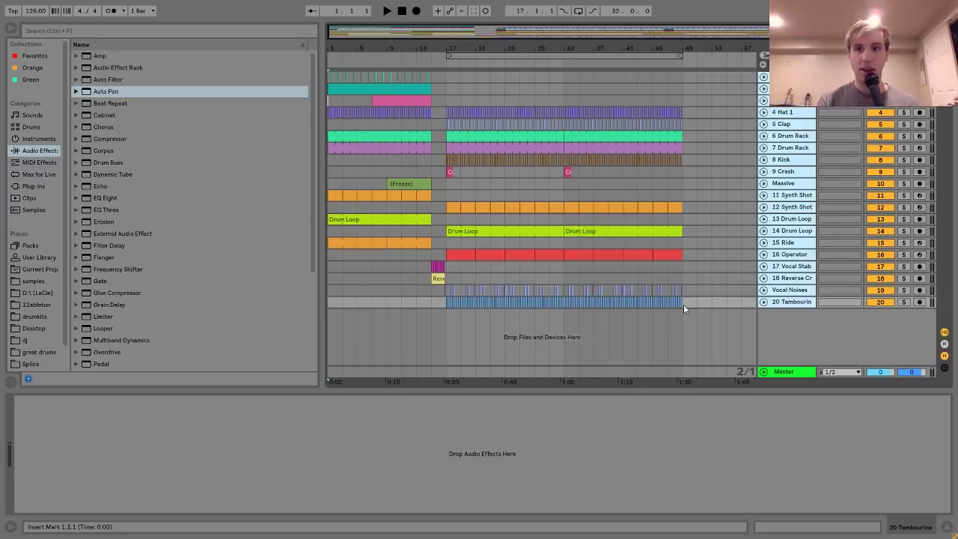
# Step: Unfold and solo the Build Synth track, and play it from the start of the arrangement
pyautogui.click(790, 77)
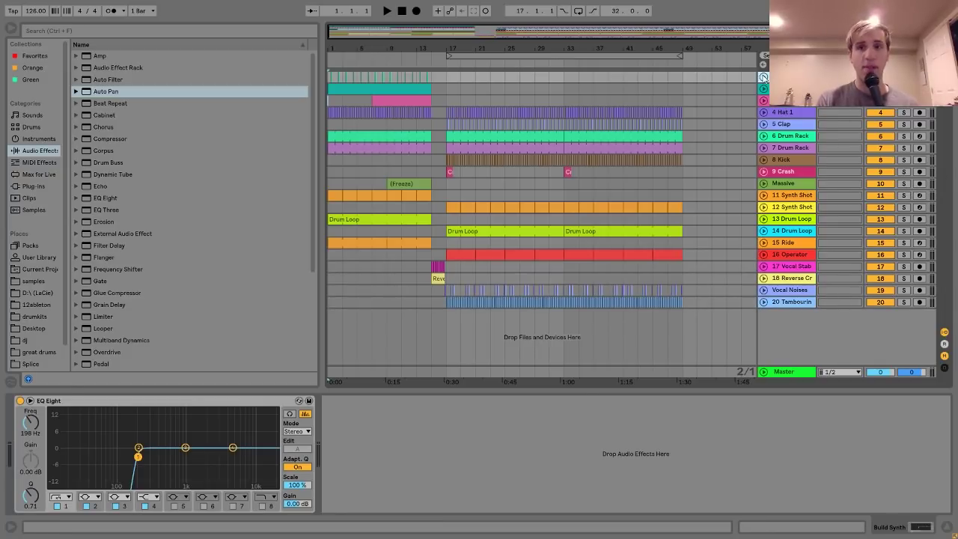
pyautogui.click(763, 77)
pyautogui.click(904, 77)
pyautogui.press('space')
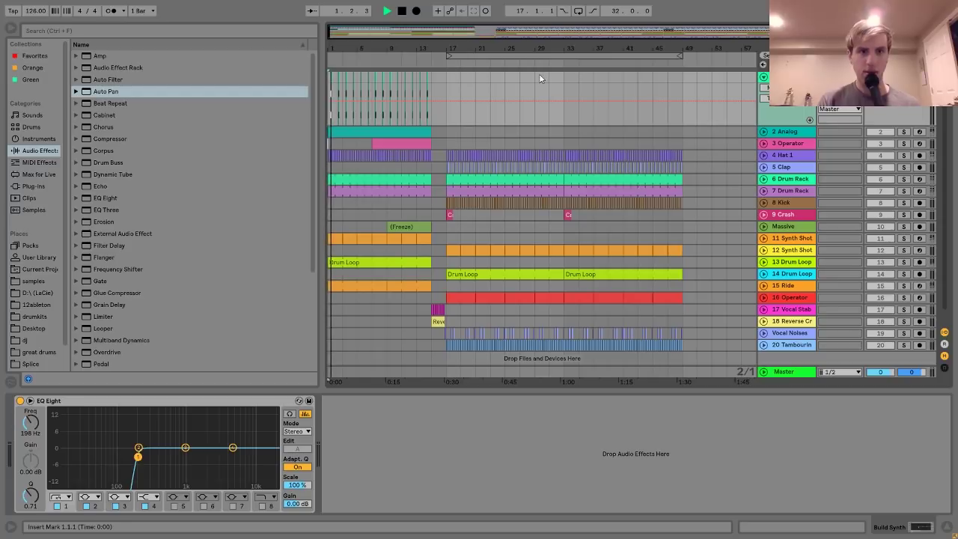
pyautogui.moveTo(380, 48); pyautogui.dragTo(380, 89)
pyautogui.press('space')
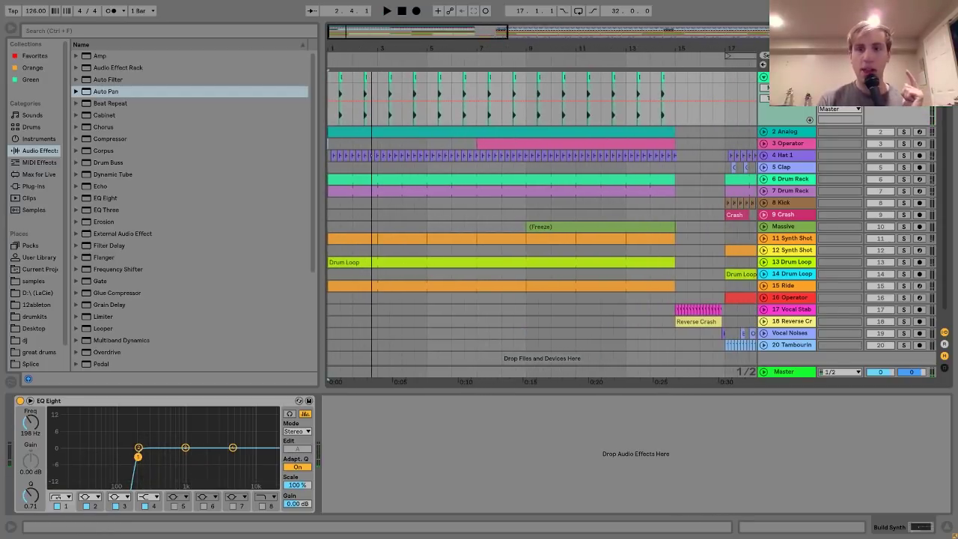
# Step: Unsolo the Build Synth track and play the opening section with all tracks
pyautogui.click(903, 77)
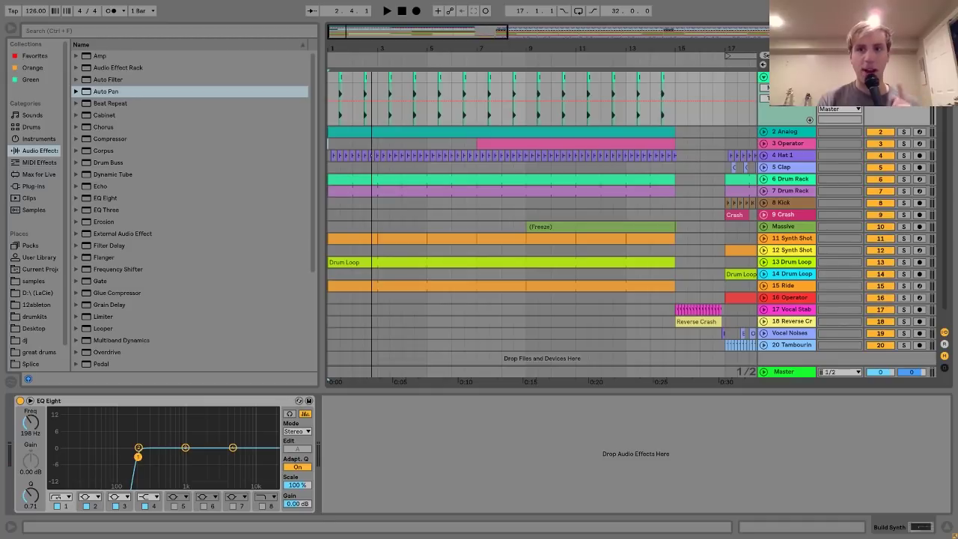
pyautogui.press('space')
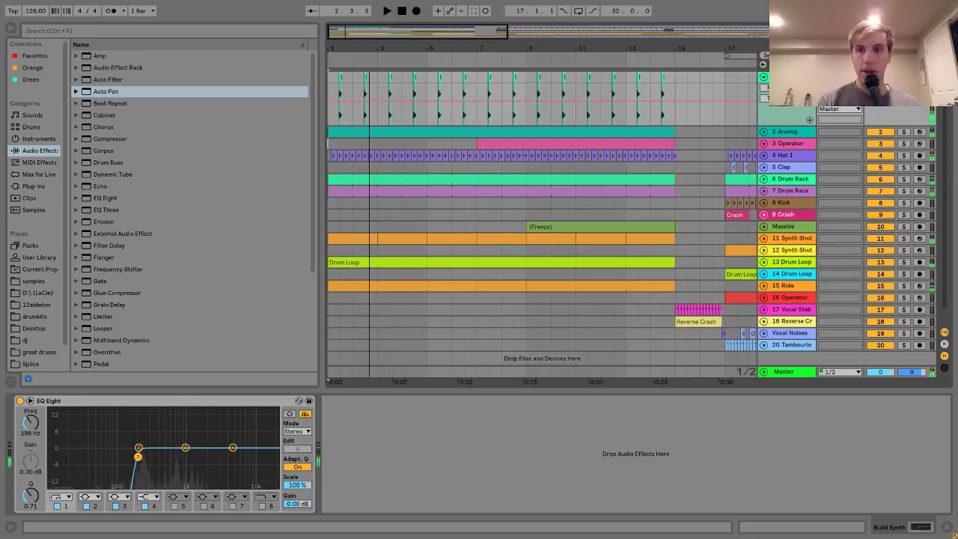
# Step: Solo the two Drum Rack tracks, 6 and 7, together and play the opening bars
pyautogui.click(903, 145)
pyautogui.click(904, 172)
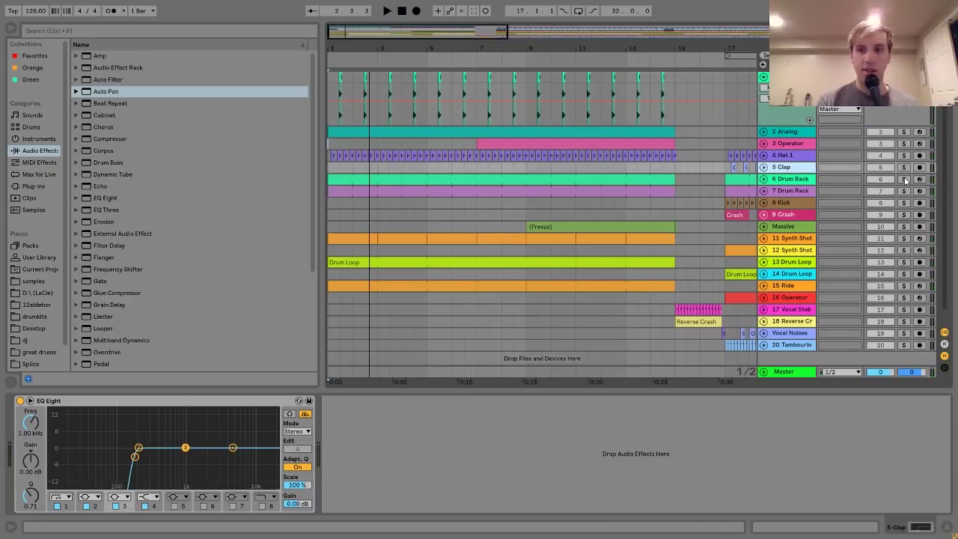
pyautogui.click(904, 180)
pyautogui.keyDown('ctrl'); pyautogui.click(904, 193); pyautogui.keyUp('ctrl')
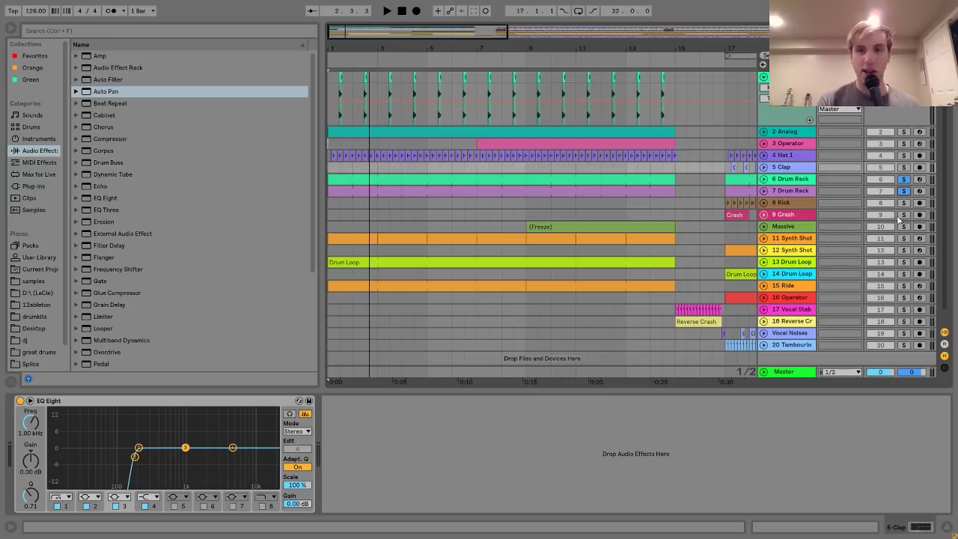
pyautogui.press('space')
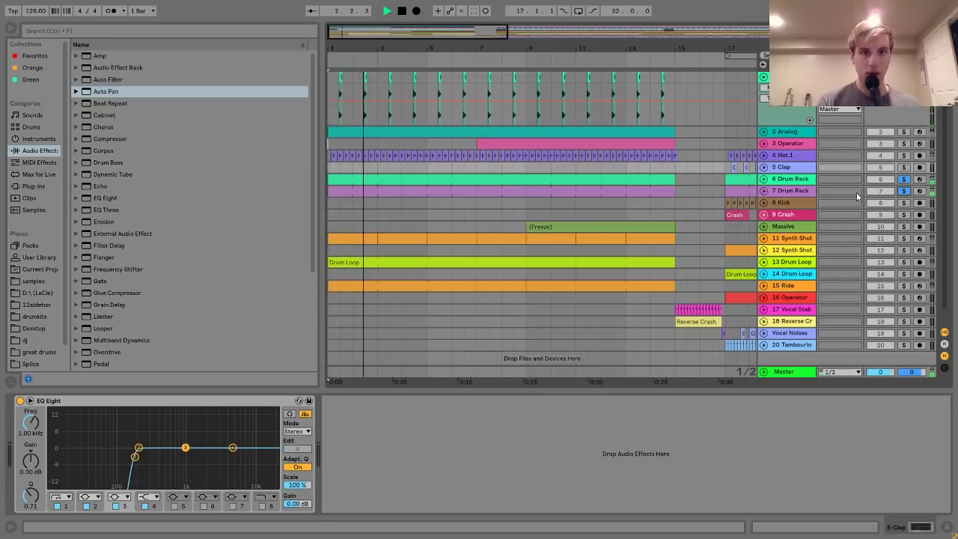
pyautogui.press('space')
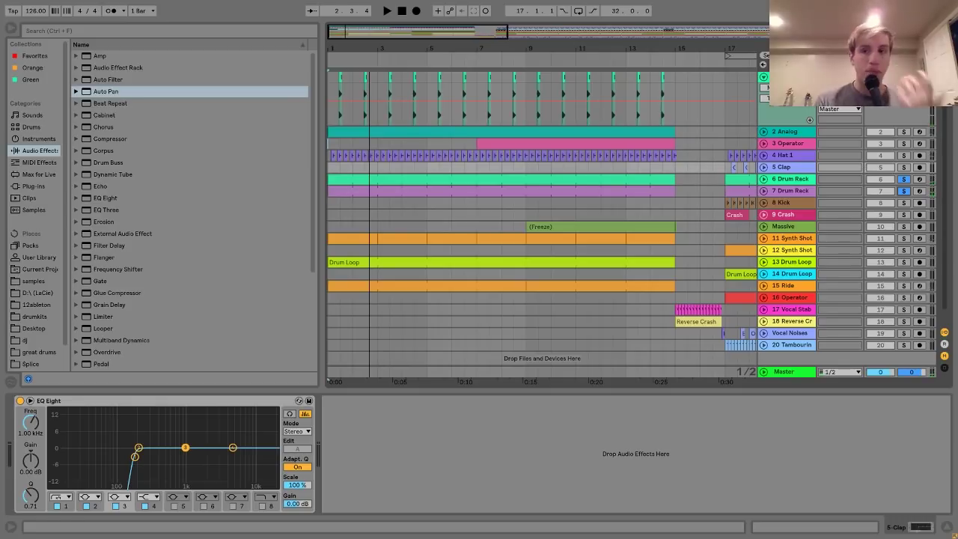
# Step: Clear the Drum Rack solos and select the first Build Synth one-shot clip at 1.2.4
pyautogui.click(904, 77)
pyautogui.click(791, 77)
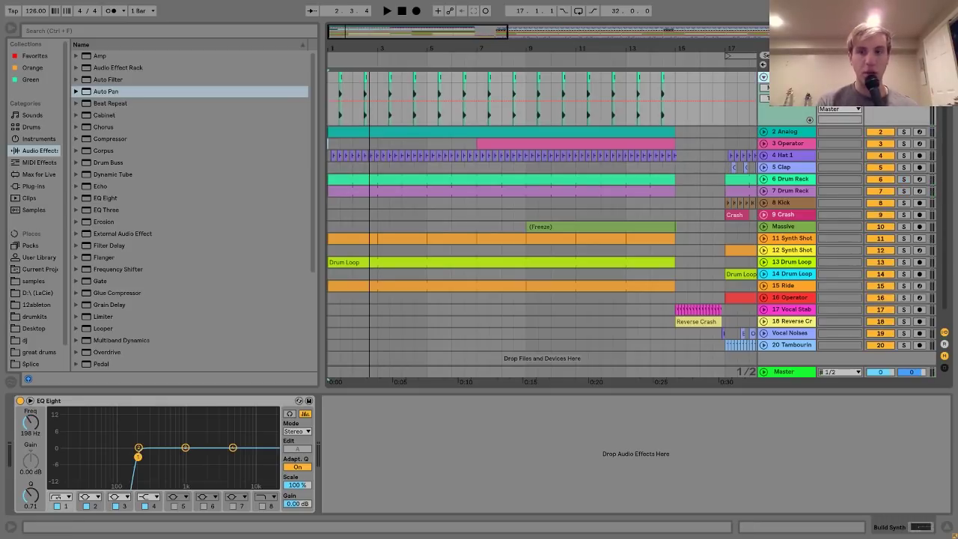
pyautogui.moveTo(341, 47); pyautogui.dragTo(473, 47)
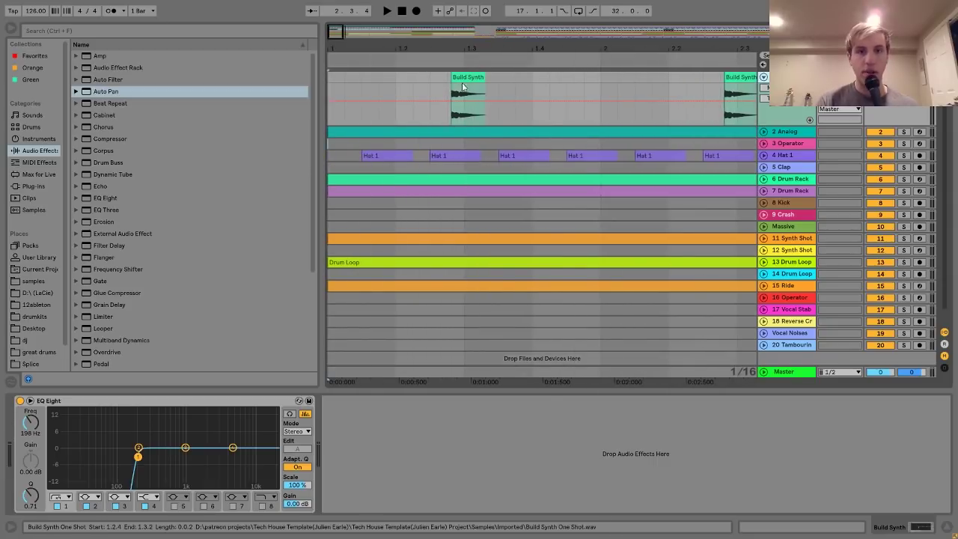
pyautogui.click(447, 81)
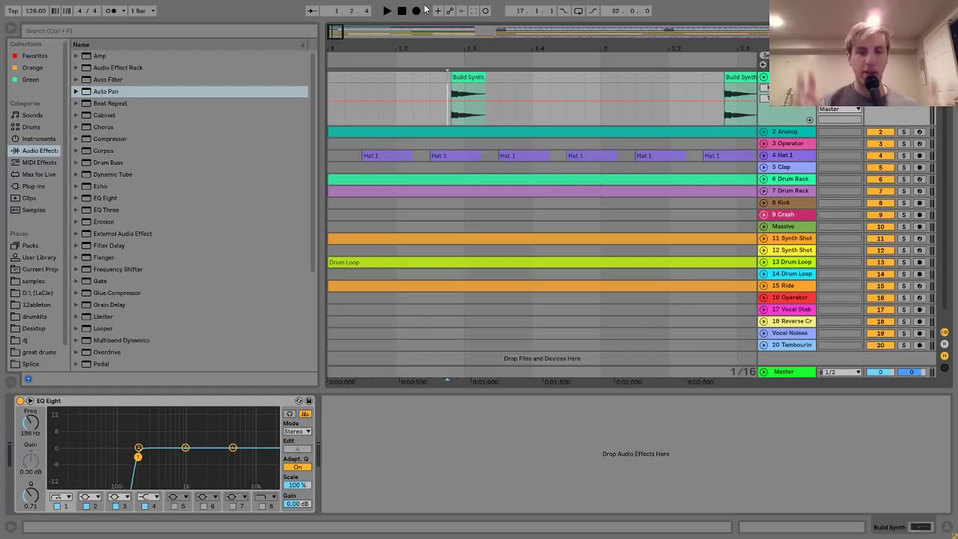
pyautogui.click(462, 77)
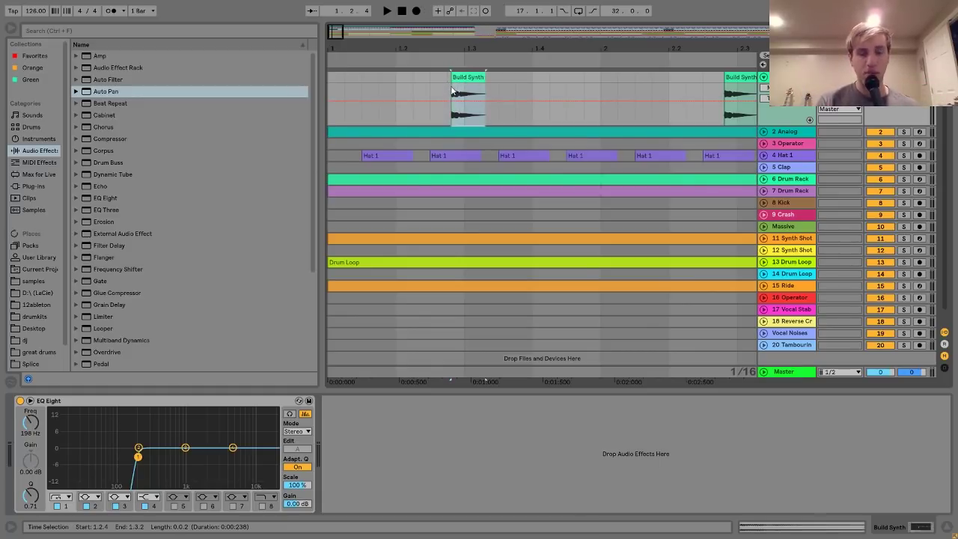
# Step: Play the full mix from bar 1 to hear the Build Synth one-shots in context
pyautogui.click(330, 76)
pyautogui.press('space')
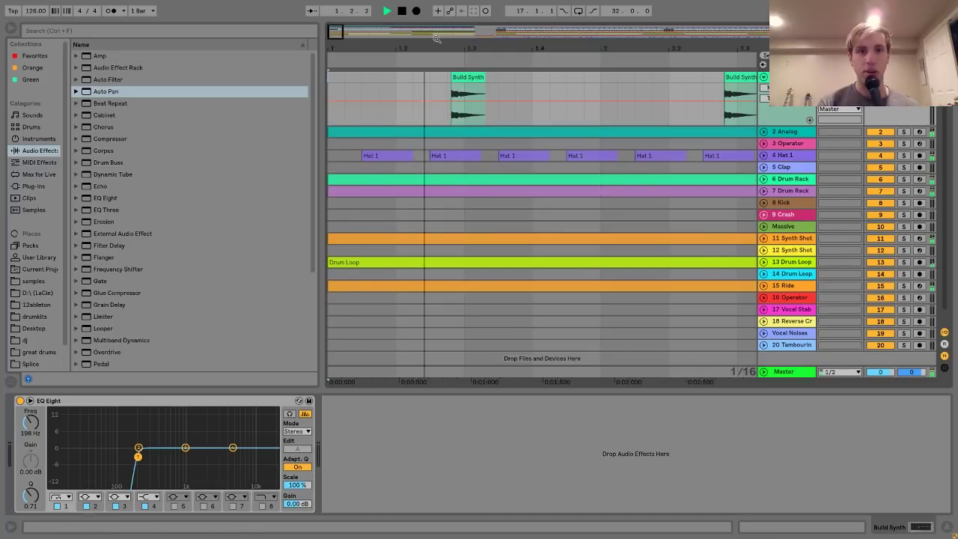
pyautogui.press('-')
pyautogui.press('-')
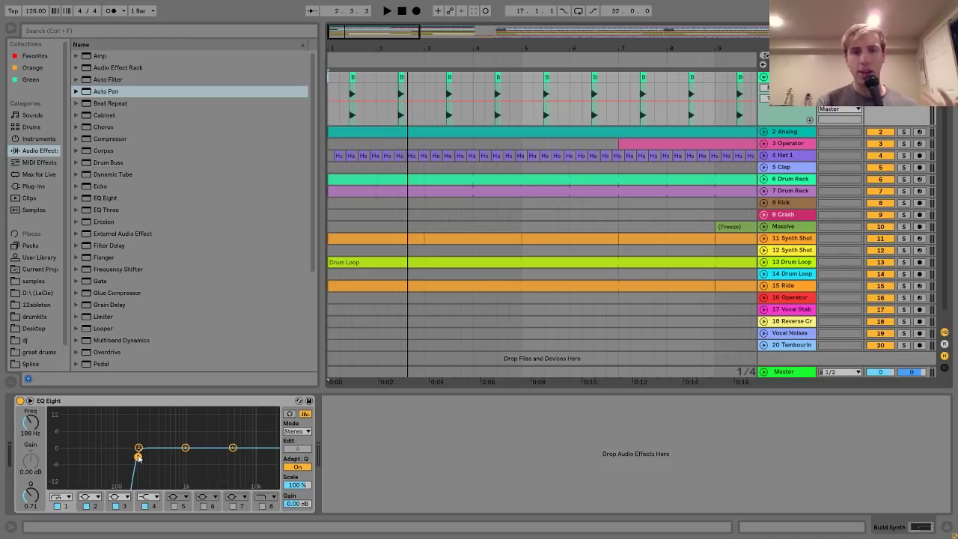
# Step: Unfold and solo the 2 Analog track, and play its clip from the start
pyautogui.click(765, 133)
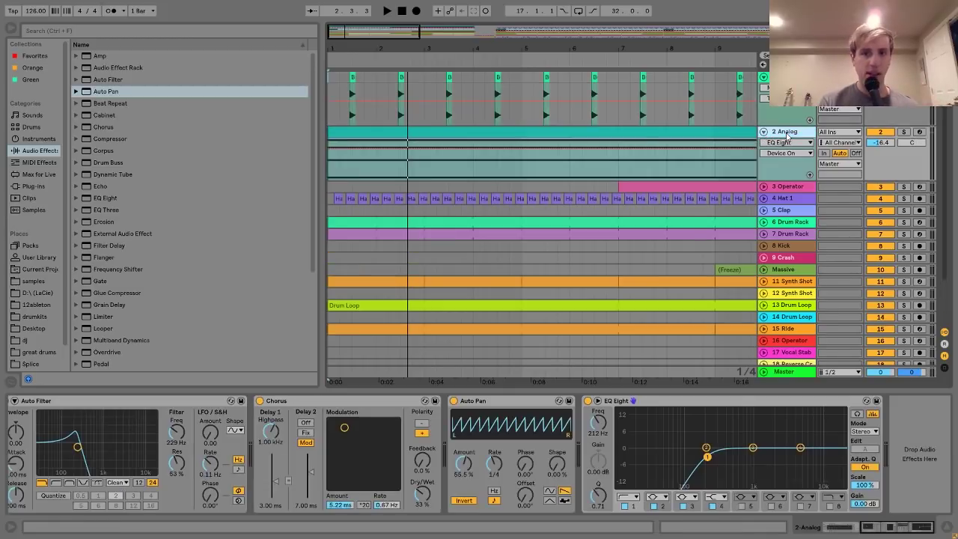
pyautogui.click(904, 132)
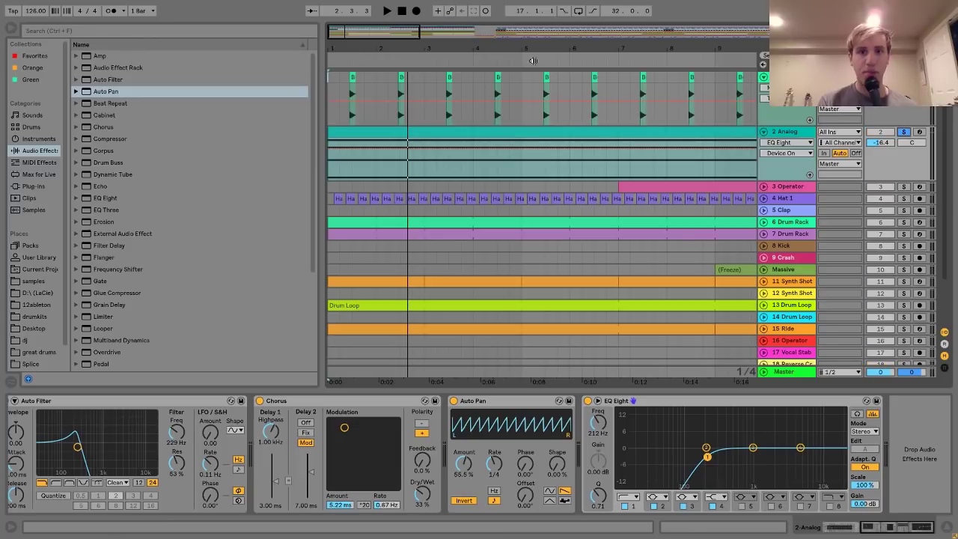
pyautogui.moveTo(523, 48); pyautogui.dragTo(392, 45)
pyautogui.click(404, 128)
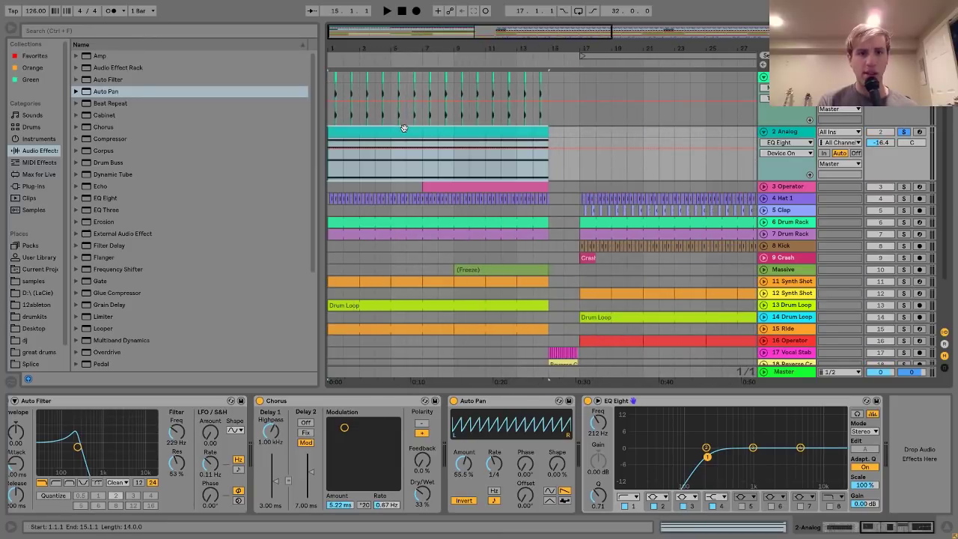
pyautogui.press('space')
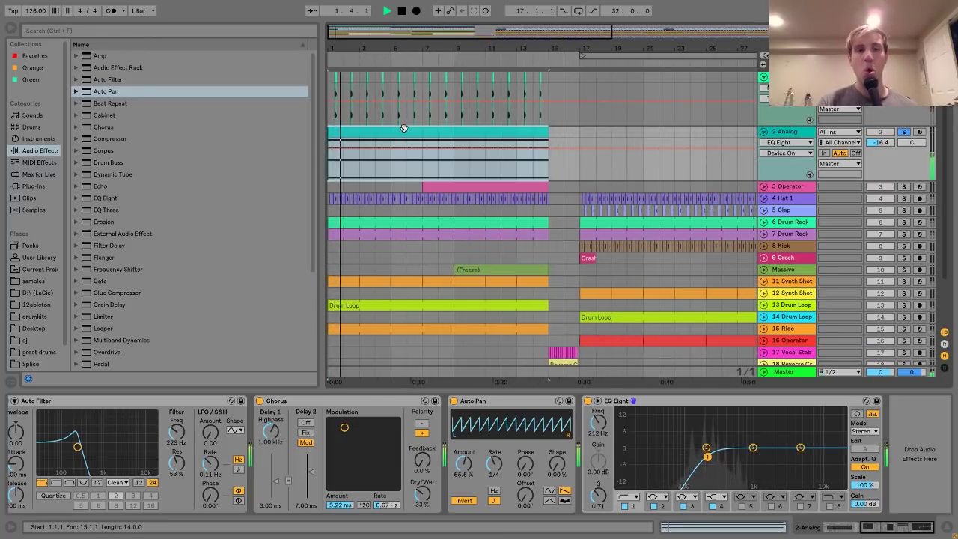
pyautogui.press('space')
# Step: Open the Analog MIDI clip and select its D#3 and C3 notes in turn to examine the chord
pyautogui.doubleClick(403, 129)
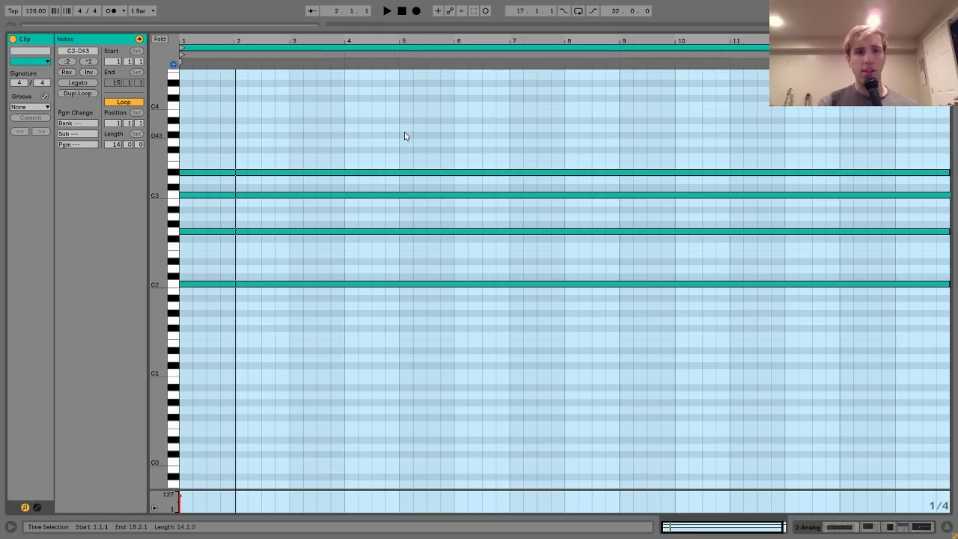
pyautogui.click(232, 173)
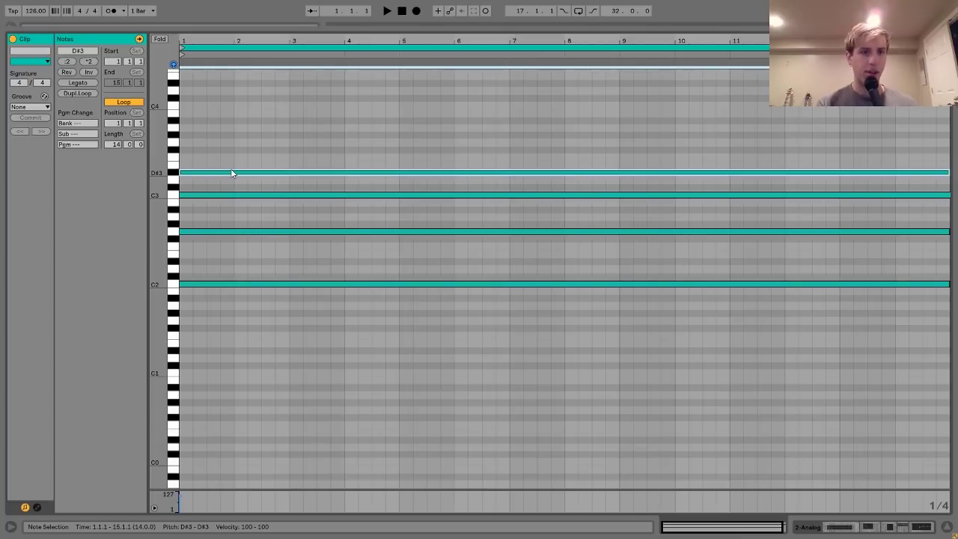
pyautogui.click(193, 196)
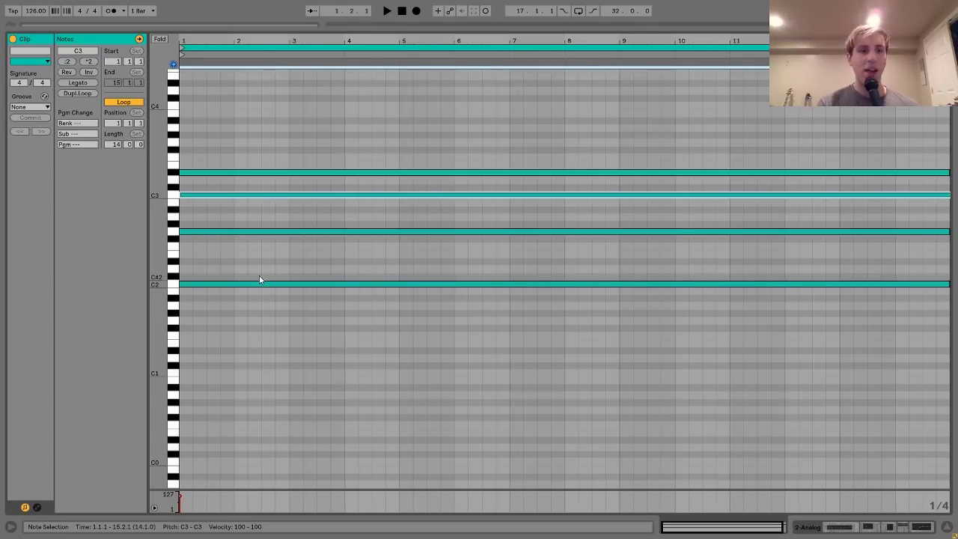
# Step: Transpose the D#3 note down one octave to compare the closer chord voicing, and move it back up one octave
pyautogui.click(269, 173)
pyautogui.hotkey('shift', 'Down')
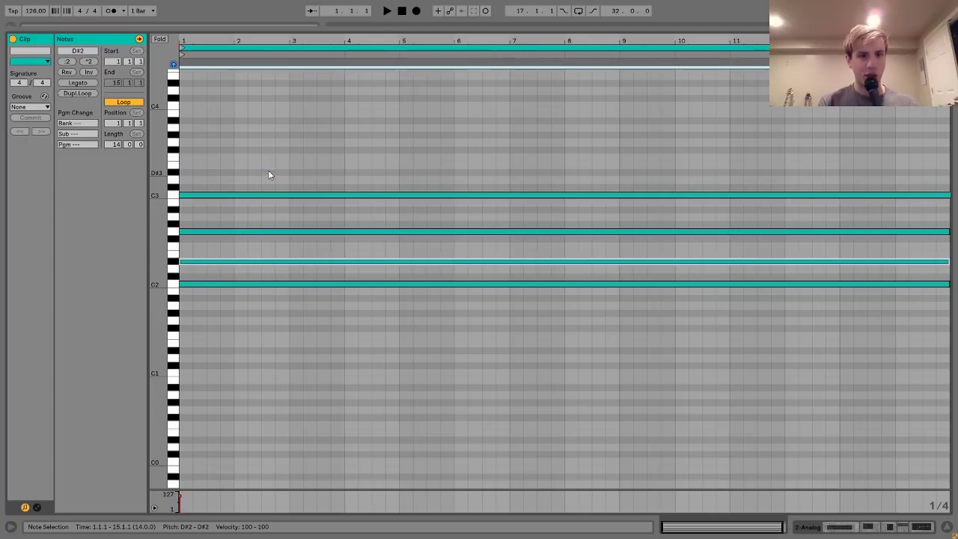
pyautogui.moveTo(254, 307); pyautogui.dragTo(250, 220)
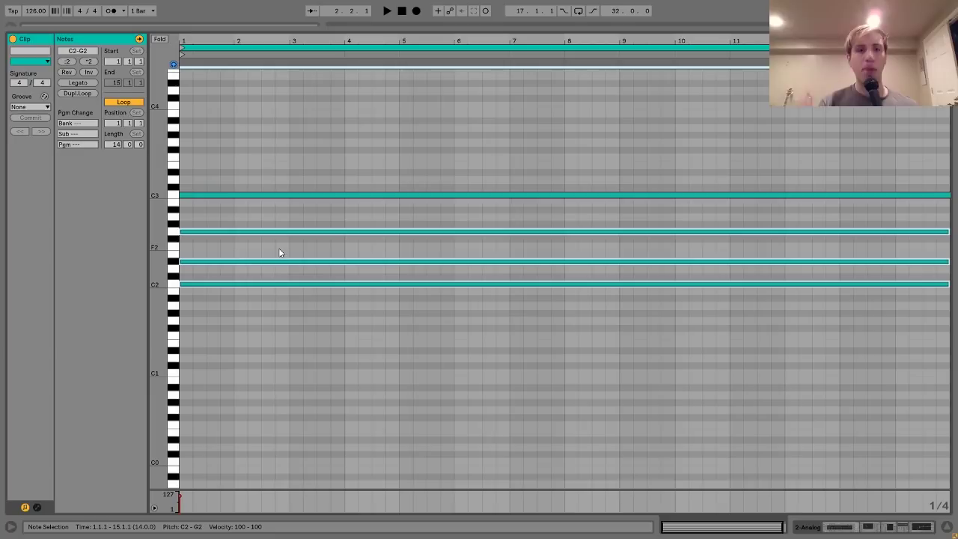
pyautogui.moveTo(276, 256); pyautogui.dragTo(275, 270)
pyautogui.hotkey('shift', 'Up')
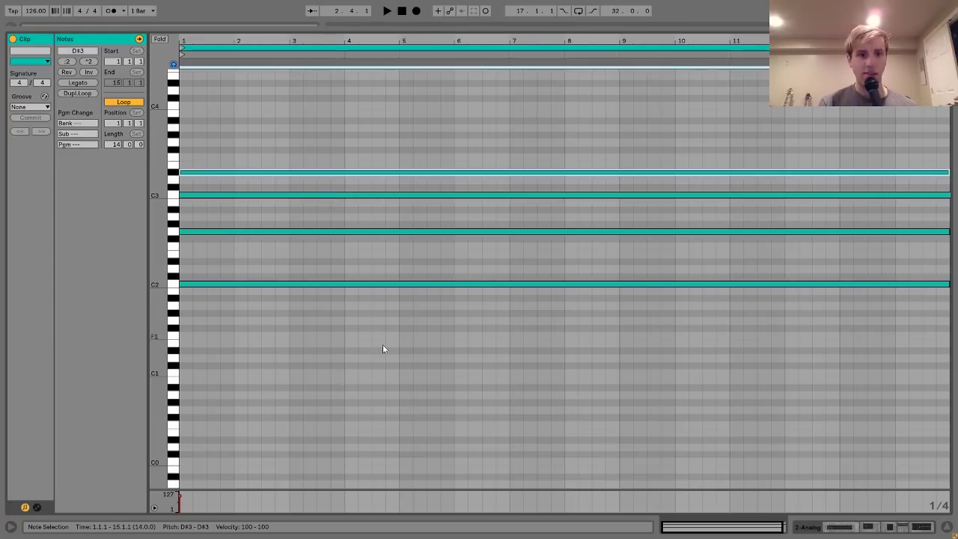
# Step: Examine the chord's spread by selecting all four notes, the upper pair C3 and D#3, and the lower notes
pyautogui.moveTo(390, 363); pyautogui.dragTo(451, 71)
pyautogui.moveTo(433, 345); pyautogui.dragTo(470, 50)
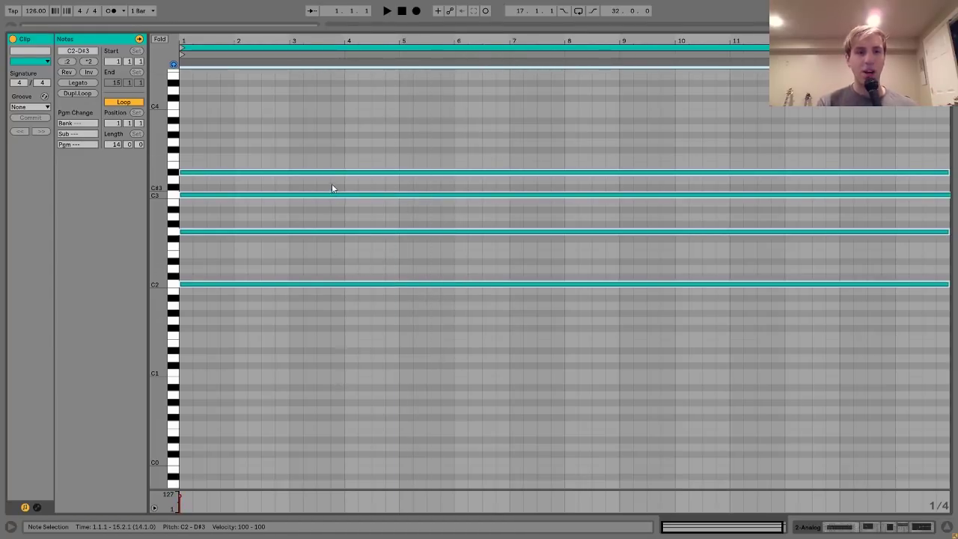
pyautogui.moveTo(348, 154); pyautogui.dragTo(354, 198)
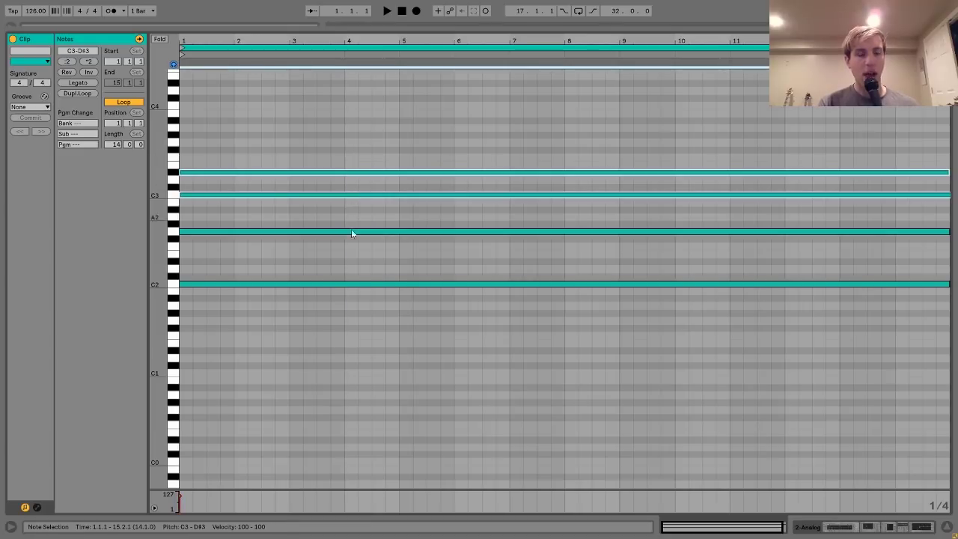
pyautogui.moveTo(352, 259); pyautogui.dragTo(362, 329)
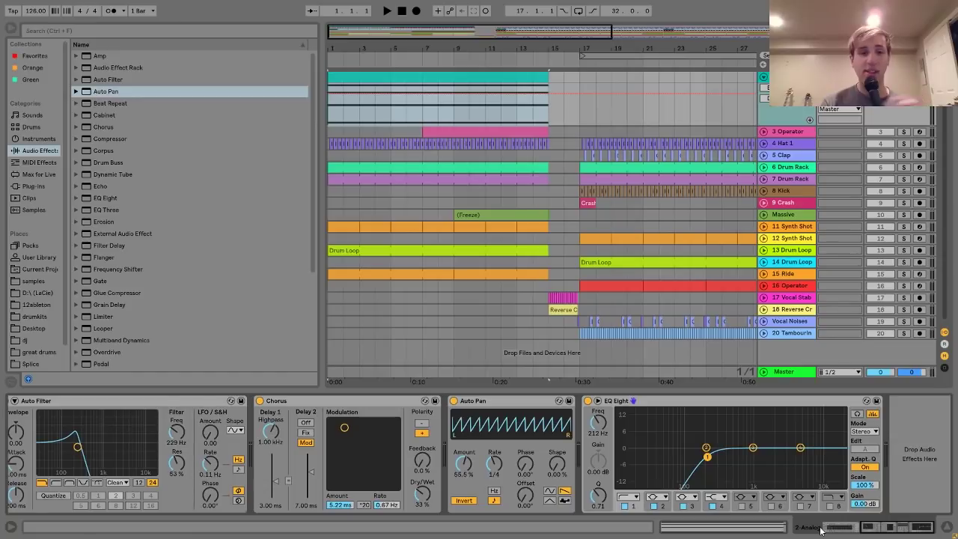
# Step: Display Analog's Filter 1 envelope settings and play the clip while bypassing and re-enabling Auto Filter
pyautogui.scroll(5, 160, 402)
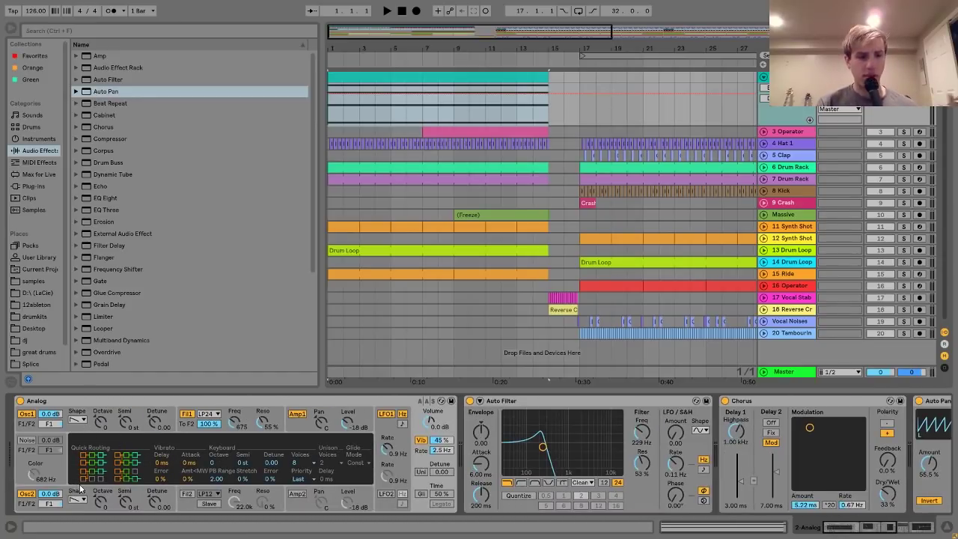
pyautogui.click(186, 426)
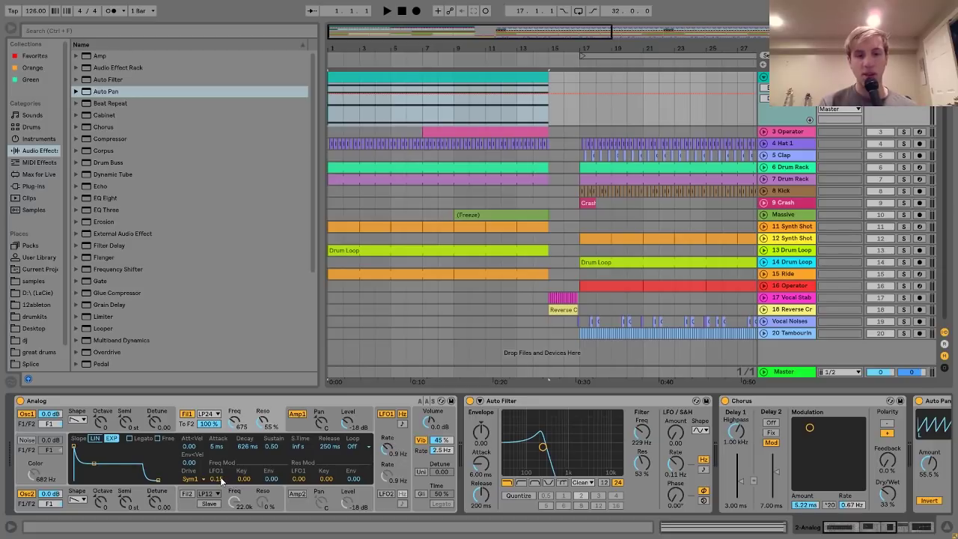
pyautogui.press('space')
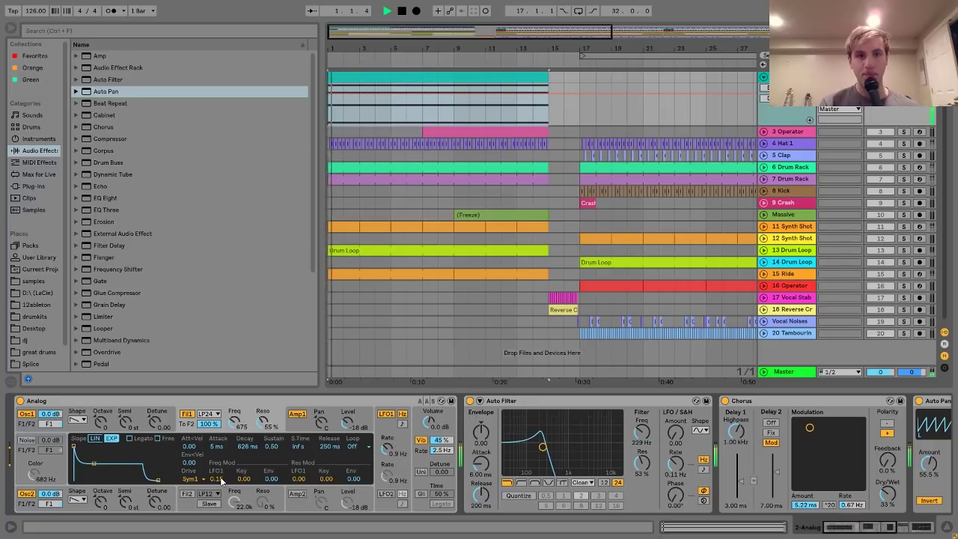
pyautogui.click(469, 402)
pyautogui.click(469, 401)
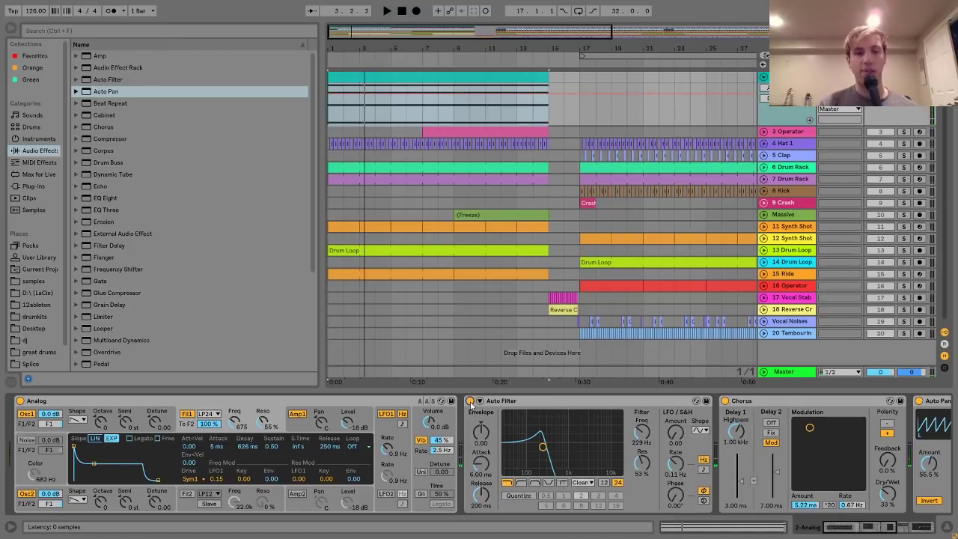
# Step: Examine Analog's Amp 1 envelope and its vibrato settings, and the effects that follow the synth
pyautogui.click(293, 426)
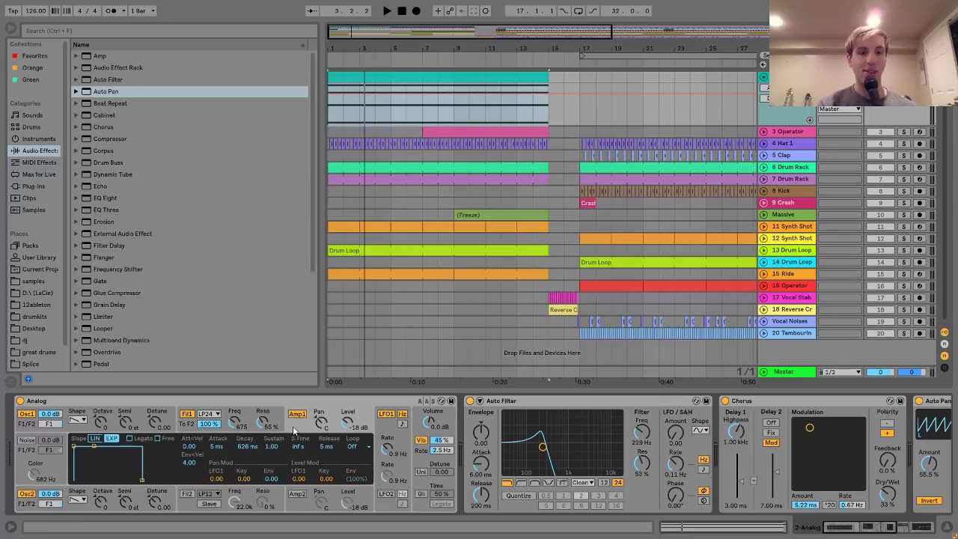
pyautogui.click(427, 459)
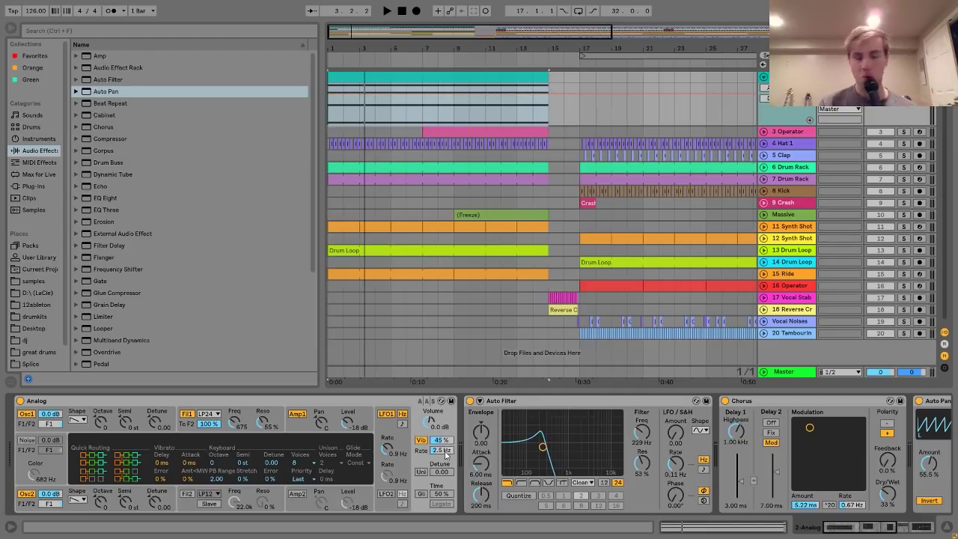
pyautogui.hscroll(5, 446, 453)
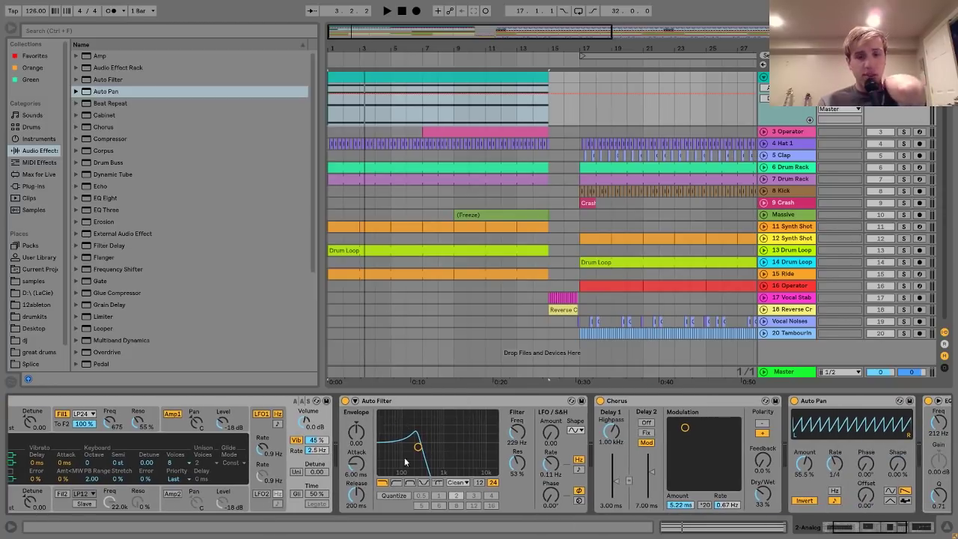
# Step: Play the chord with Auto Filter bypassed and re-enabled to compare the unfiltered and filtered sound
pyautogui.click(345, 401)
pyautogui.press('space')
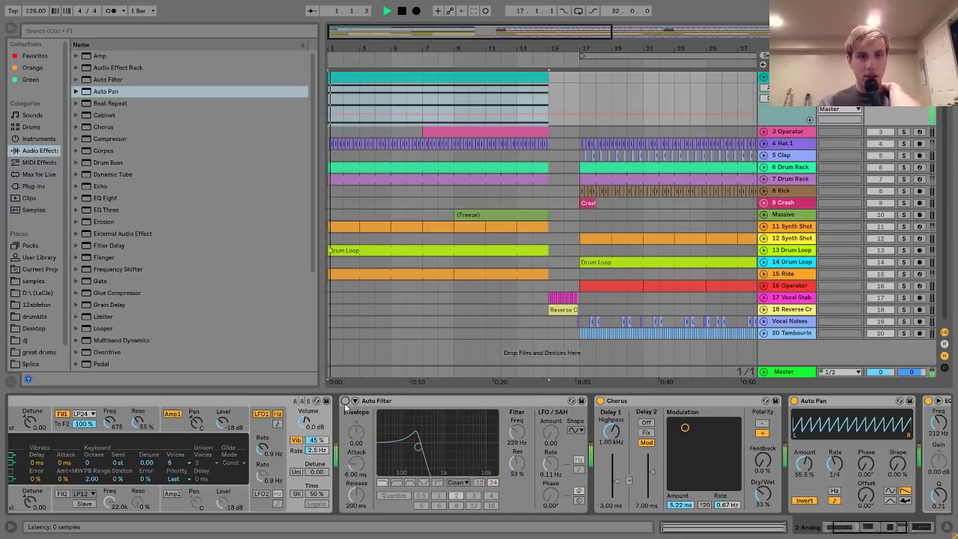
pyautogui.click(345, 402)
pyautogui.press('space')
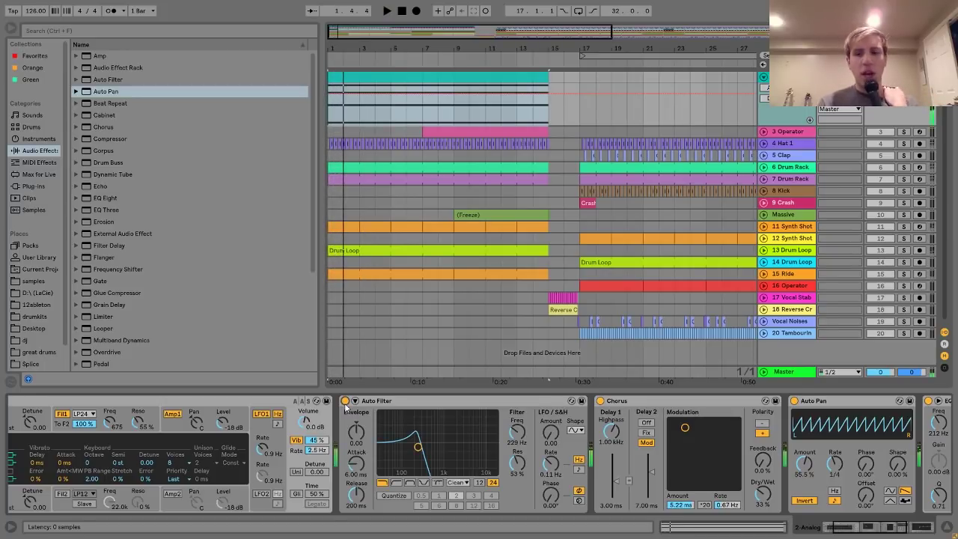
# Step: Bypass Chorus and play the chord to hear what the effect adds
pyautogui.hscroll(2, 345, 408)
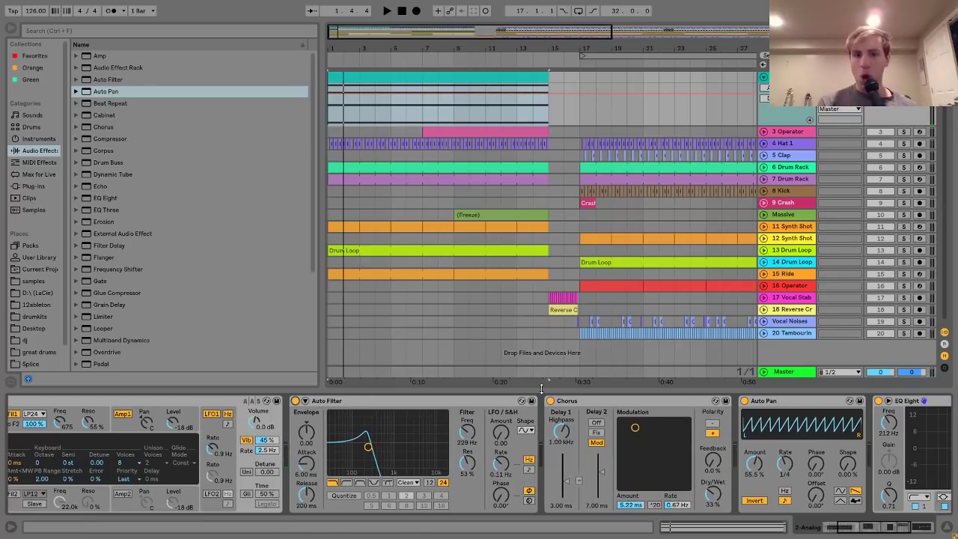
pyautogui.hscroll(5, 486, 440)
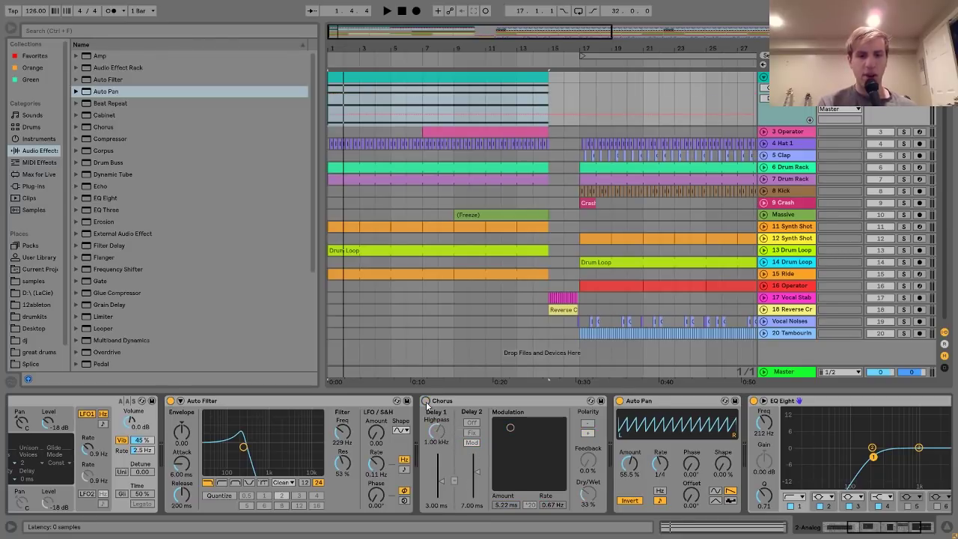
pyautogui.press('space')
pyautogui.press('space')
# Step: Examine EQ Eight at the end of the chord's effect chain while playing the clip
pyautogui.hscroll(5, 435, 410)
pyautogui.hscroll(1, 436, 410)
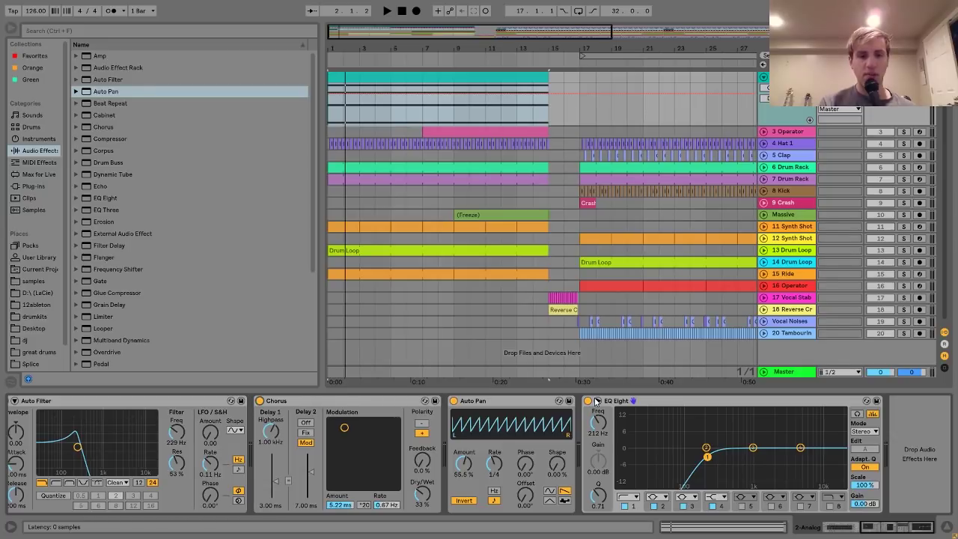
pyautogui.press('space')
pyautogui.press('space')
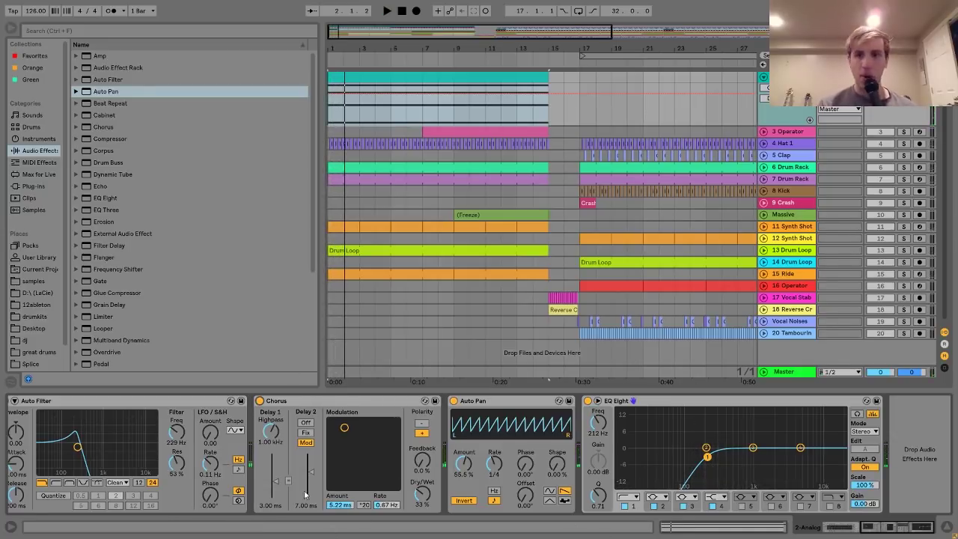
# Step: Unfold and solo the 3 Operator track, and play its clip from bar 7 and around bar 13
pyautogui.click(797, 132)
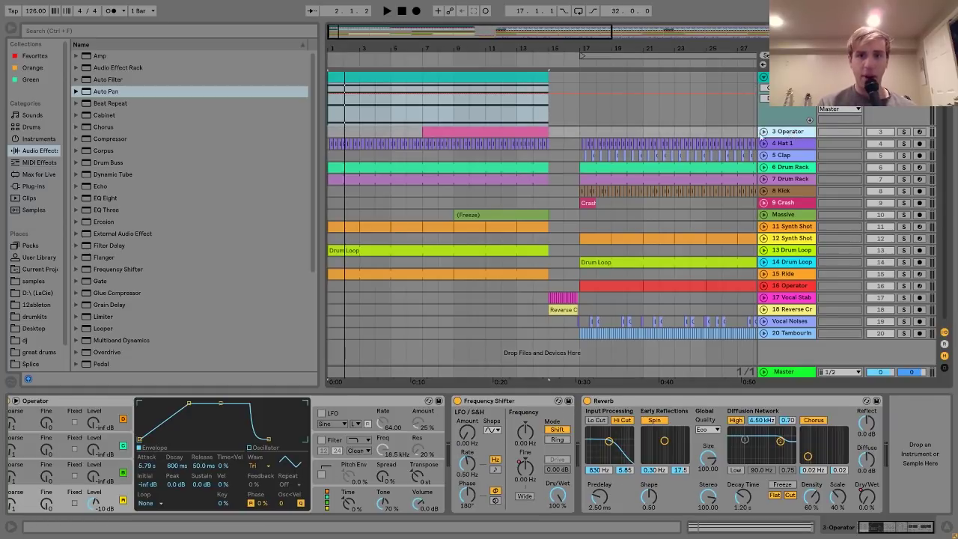
pyautogui.click(763, 131)
pyautogui.click(903, 132)
pyautogui.click(496, 133)
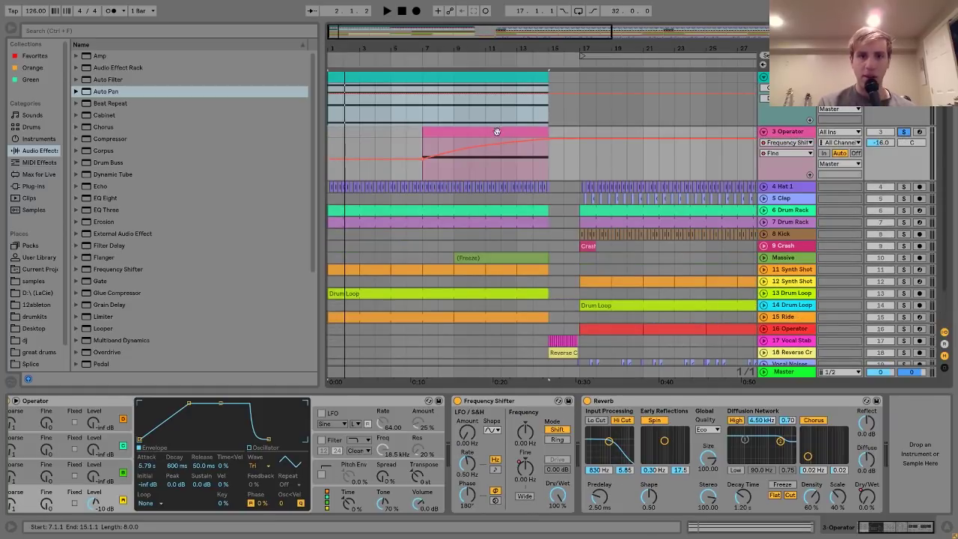
pyautogui.press('space')
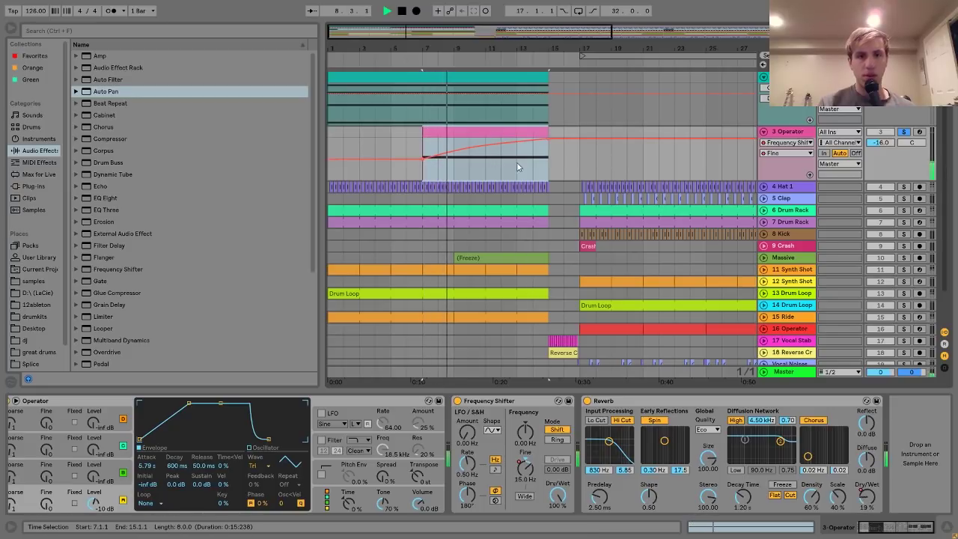
pyautogui.click(517, 165)
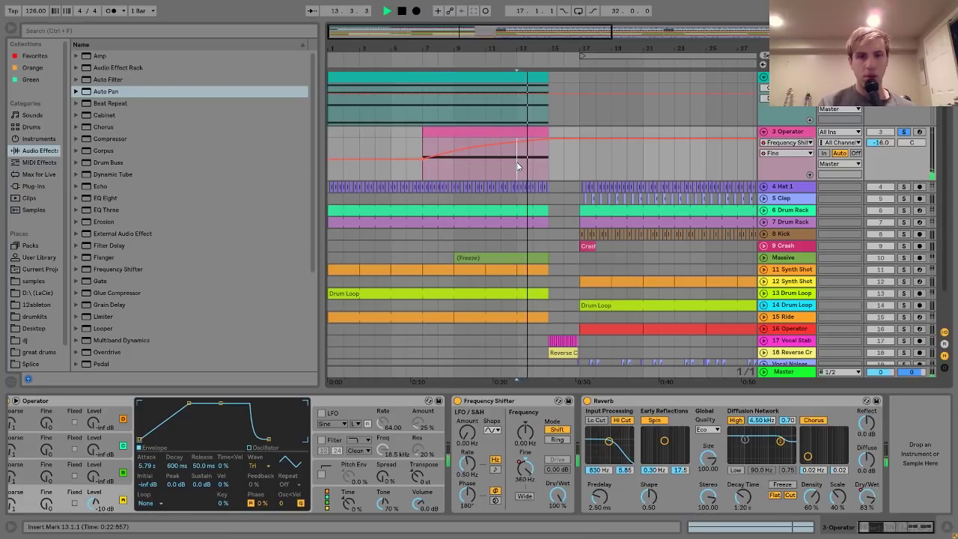
pyautogui.press('space')
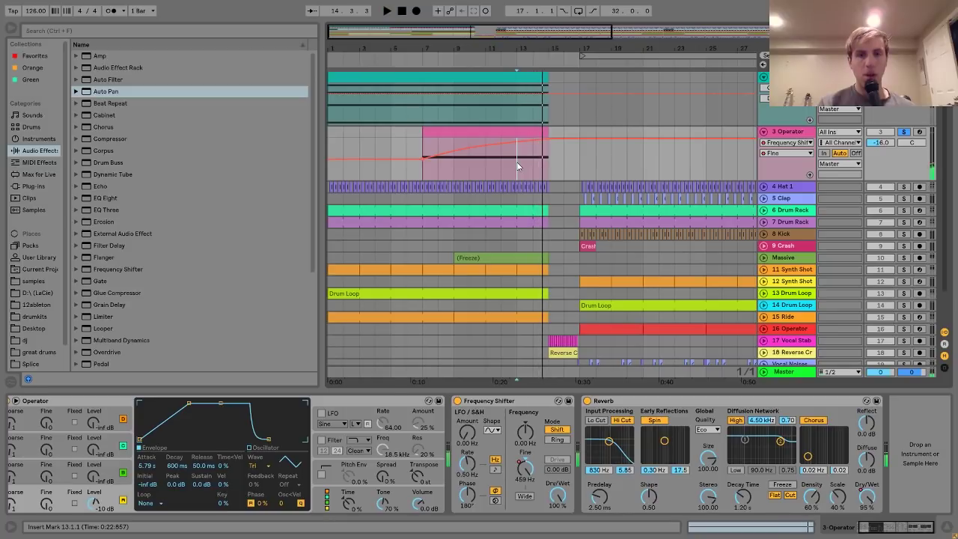
# Step: Select the Operator clip and examine the synth's oscillator, envelope and triangle wave settings along with its effects
pyautogui.click(468, 138)
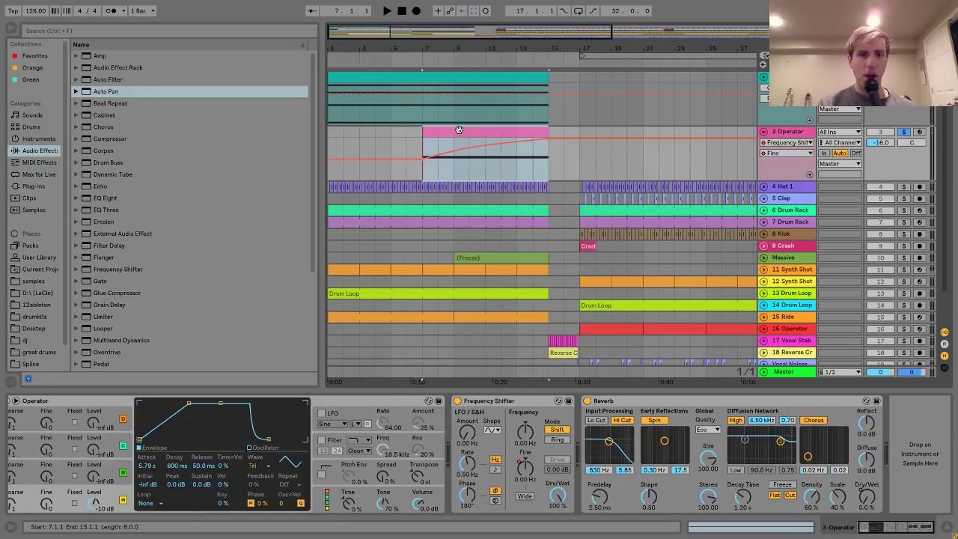
pyautogui.click(170, 505)
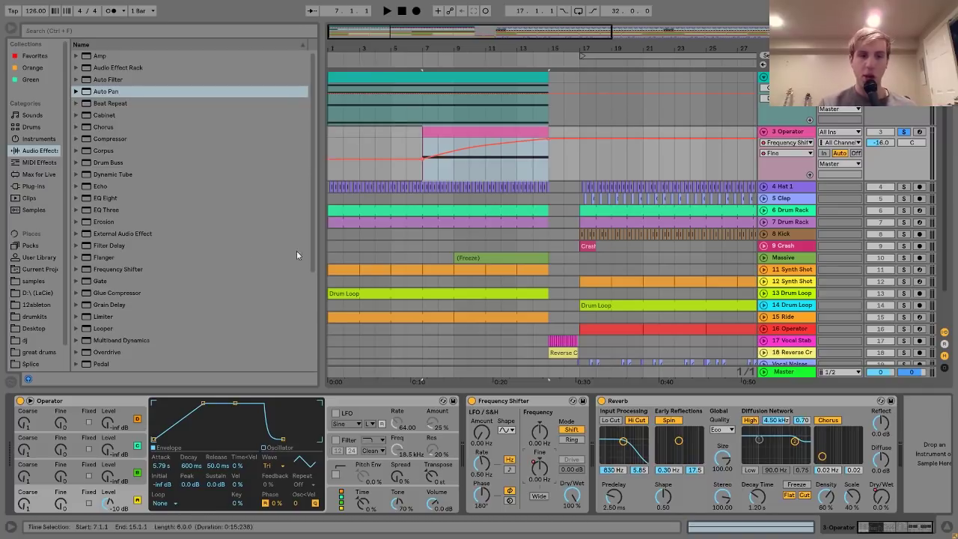
pyautogui.scroll(-4, 196, 281)
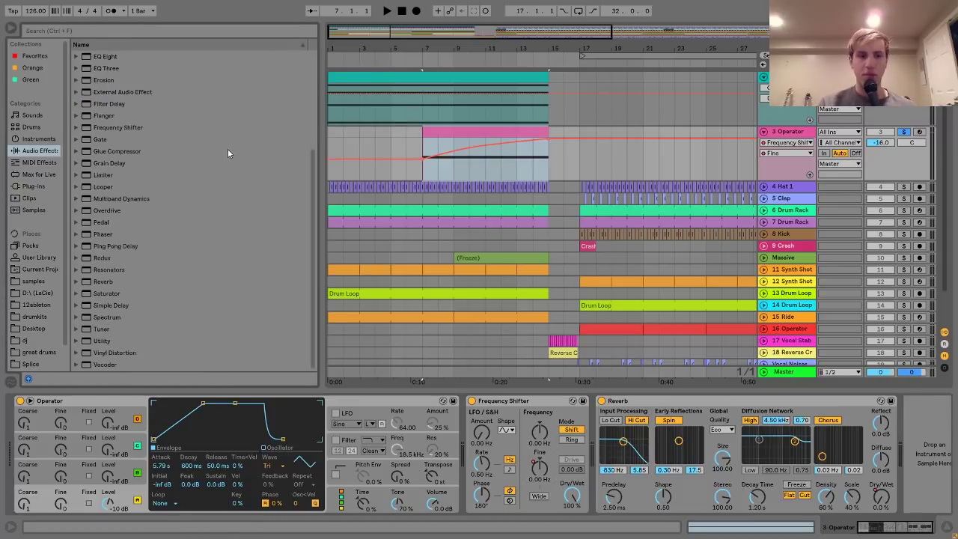
pyautogui.scroll(4, 228, 149)
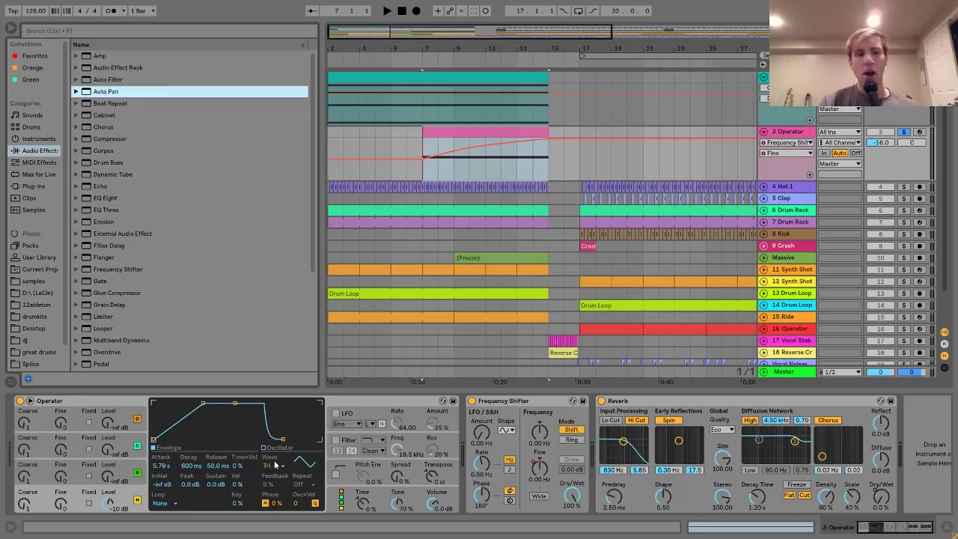
pyautogui.hscroll(1, 274, 465)
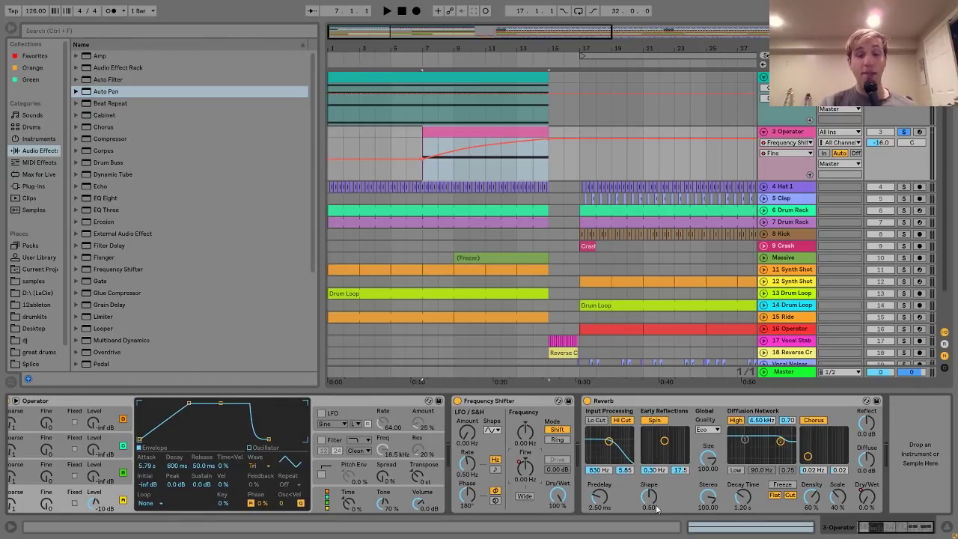
# Step: Show the Frequency Shifter's Fine automation and audition the rising pitch from the clip's start, bar 13 and bar 10
pyautogui.rightClick(526, 473)
pyautogui.click(527, 473)
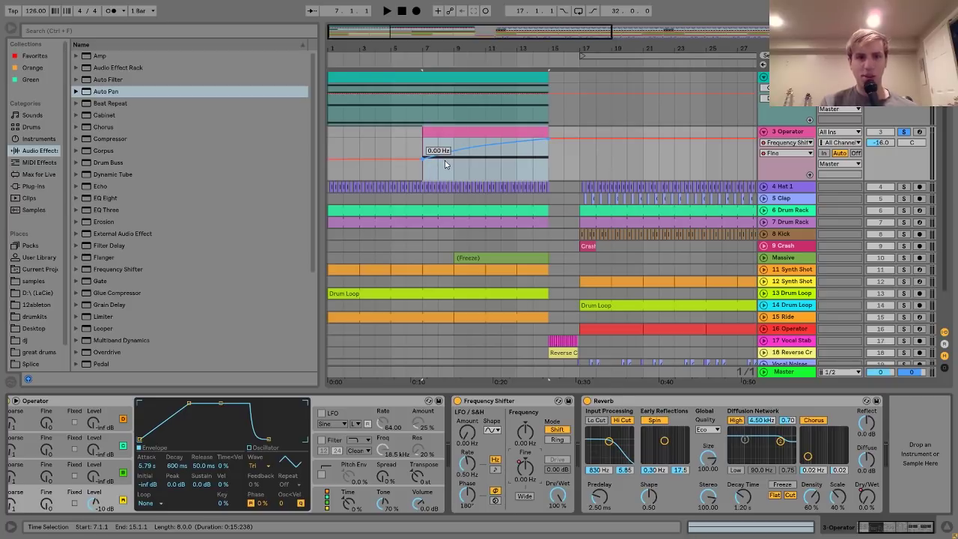
pyautogui.press('space')
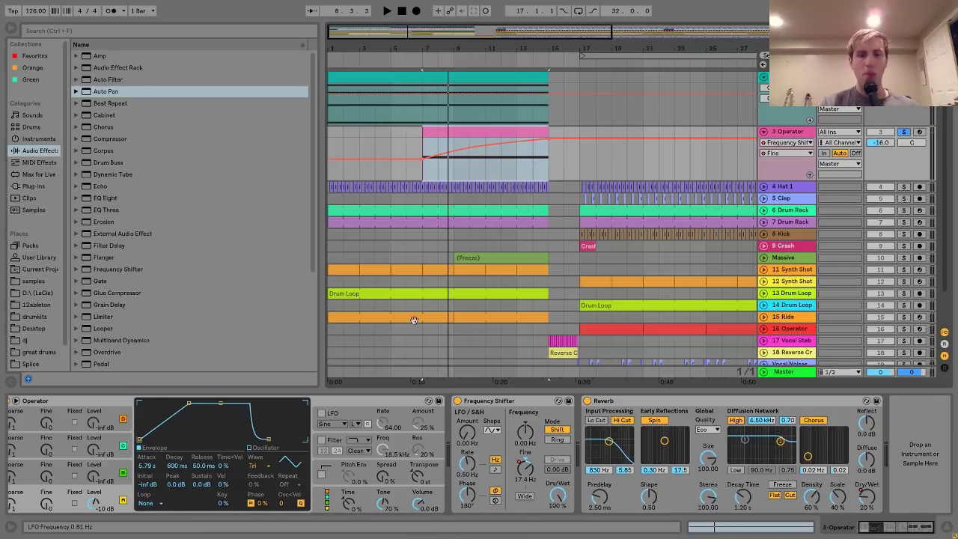
pyautogui.click(516, 173)
pyautogui.press('space')
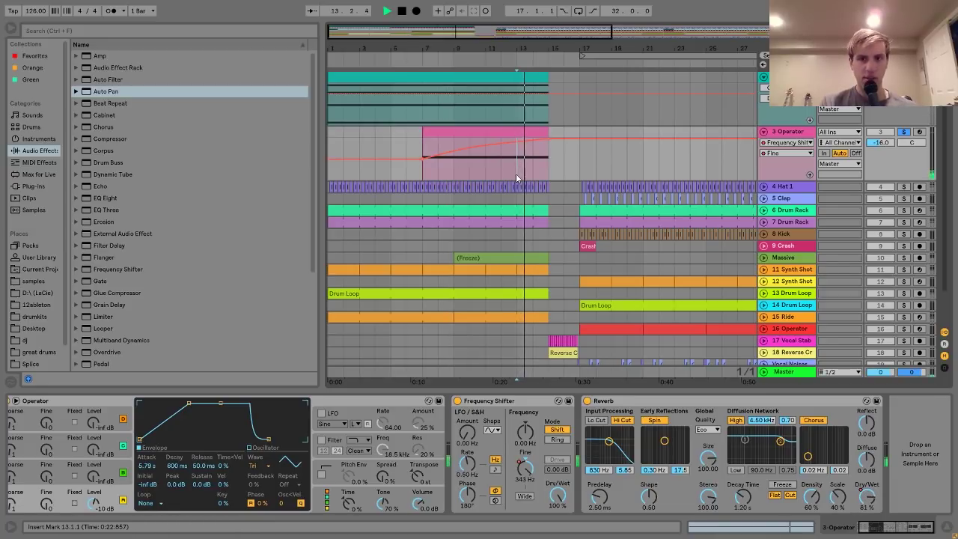
pyautogui.click(473, 170)
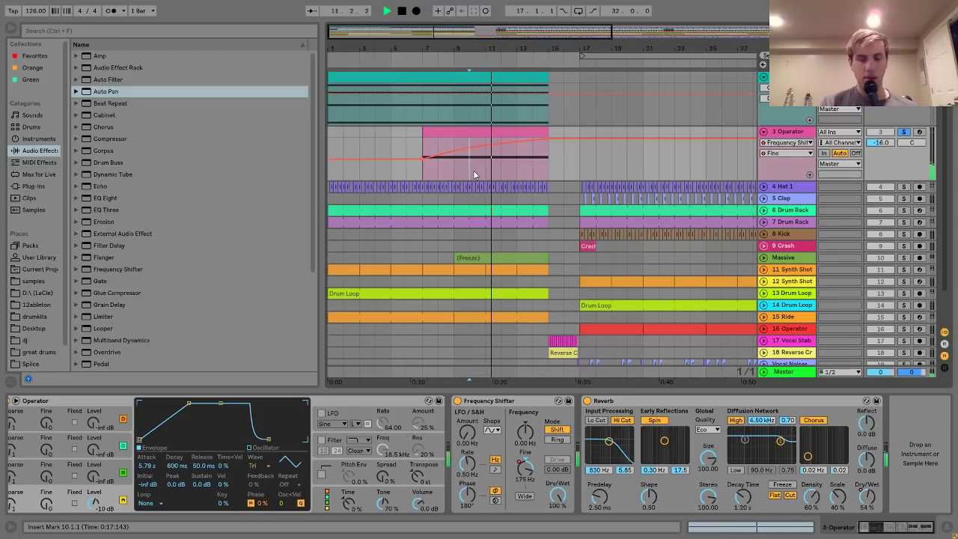
pyautogui.press('space')
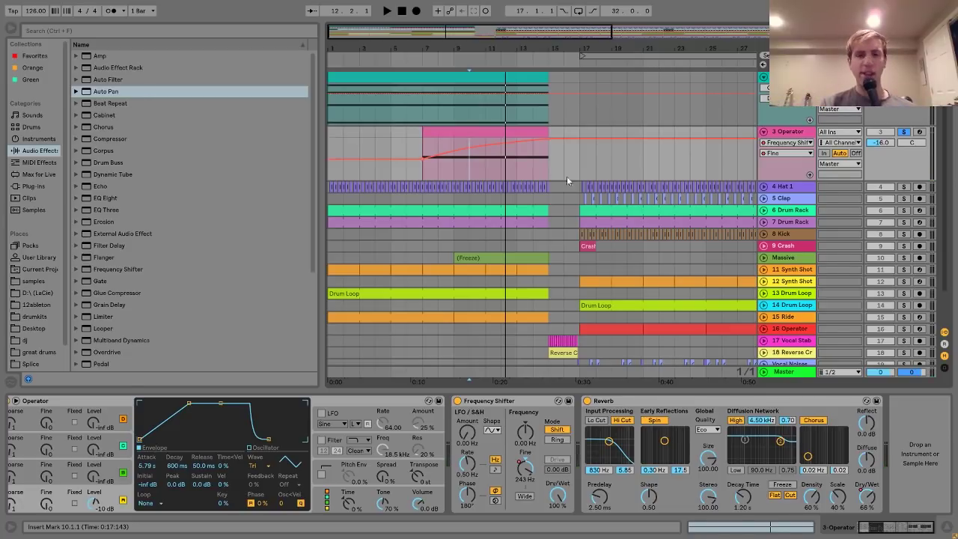
# Step: Display the Reverb Dry/Wet automation on the Operator track across a wider span of the arrangement
pyautogui.moveTo(562, 48); pyautogui.dragTo(562, 22)
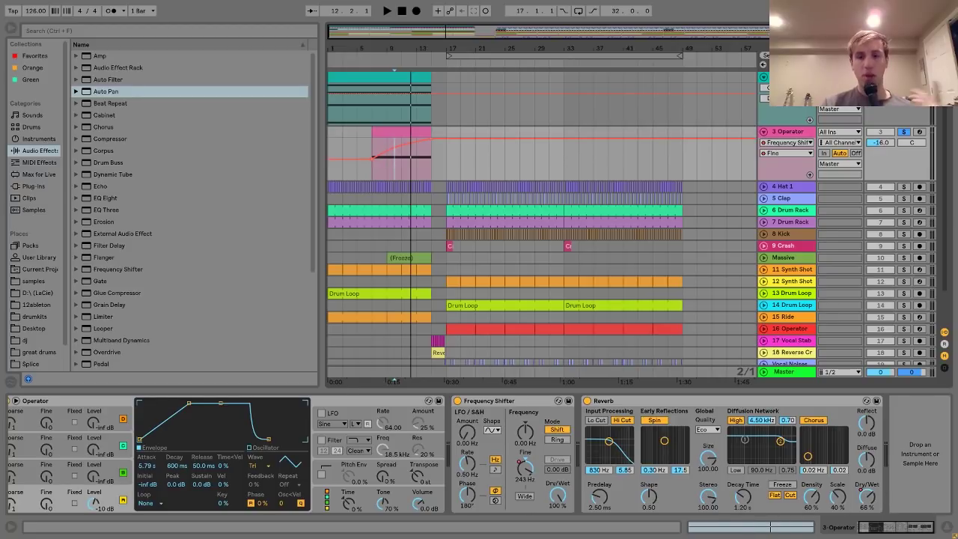
pyautogui.click(868, 496)
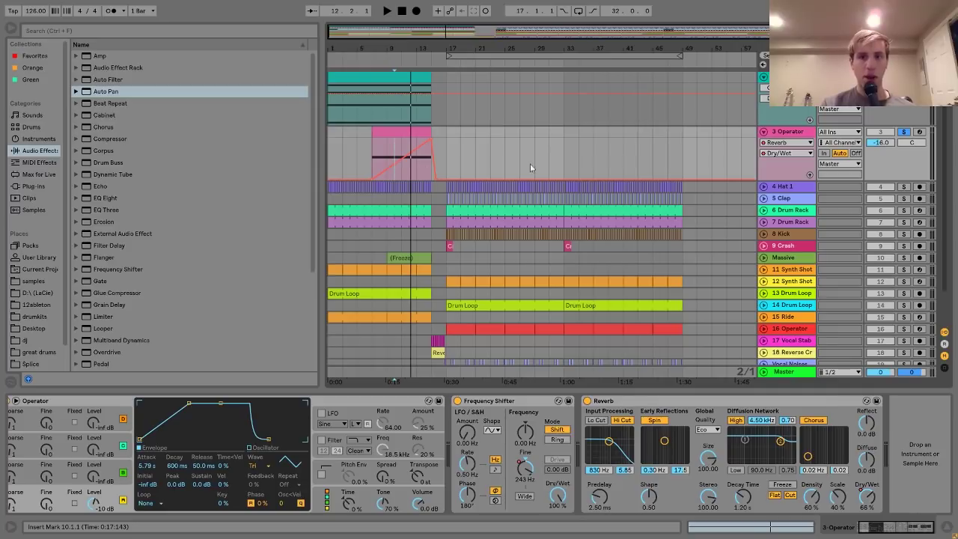
# Step: Solo Hat 1, Clap, both Drum Racks and Kick together, and play them from bar 17
pyautogui.click(788, 194)
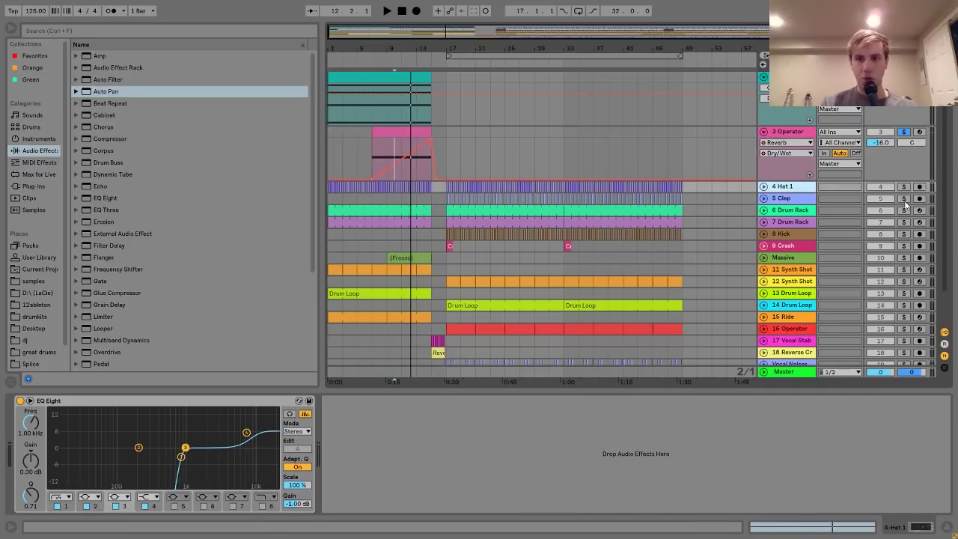
pyautogui.moveTo(903, 188); pyautogui.dragTo(903, 201)
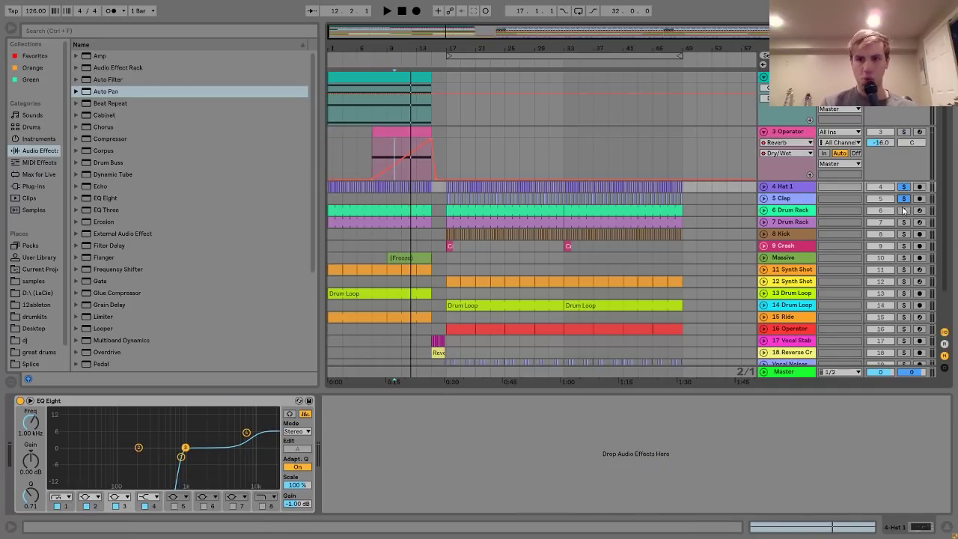
pyautogui.click(904, 223)
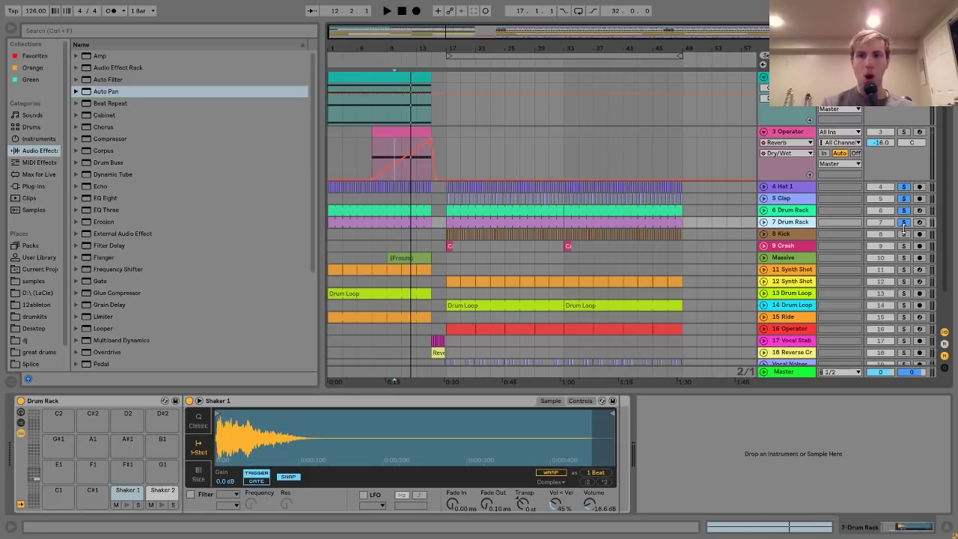
pyautogui.click(904, 235)
pyautogui.click(445, 223)
pyautogui.press('space')
# Step: Add the Tambourine track to the soloed drums and move it directly below the Kick track
pyautogui.scroll(-3, 444, 223)
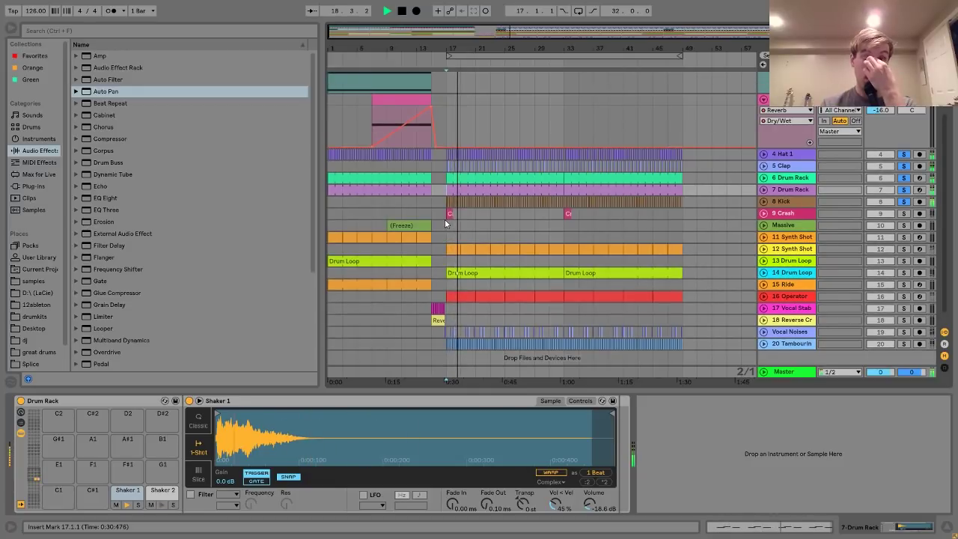
pyautogui.click(904, 343)
pyautogui.moveTo(793, 344); pyautogui.dragTo(791, 206)
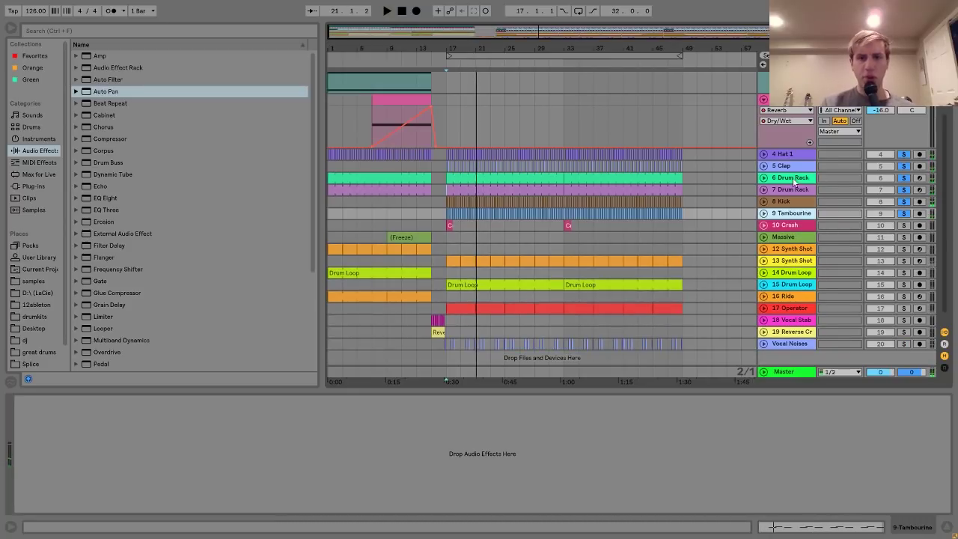
# Step: Audition Hat 1, Clap and the 6 Drum Rack percussion one at a time by soloing each from bar 17
pyautogui.click(796, 156)
pyautogui.click(903, 155)
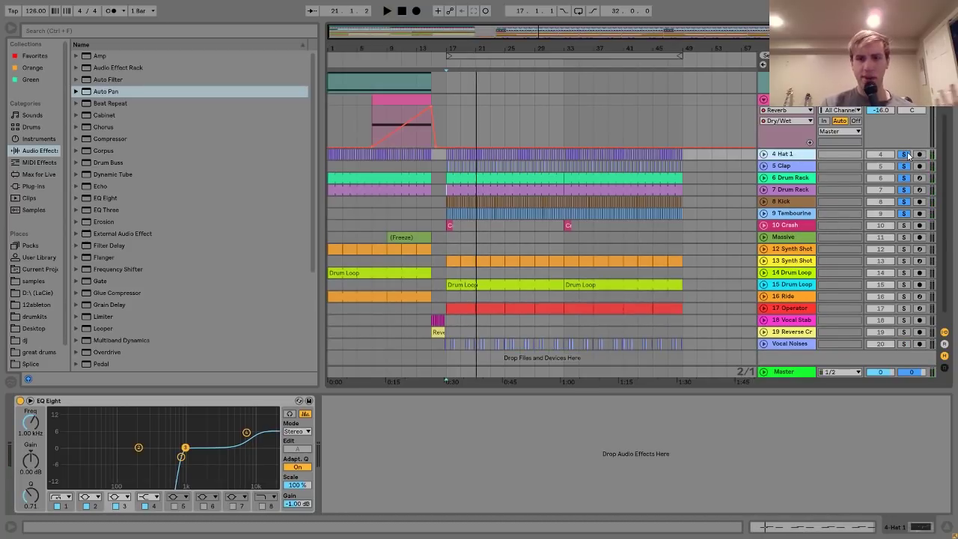
pyautogui.press('space')
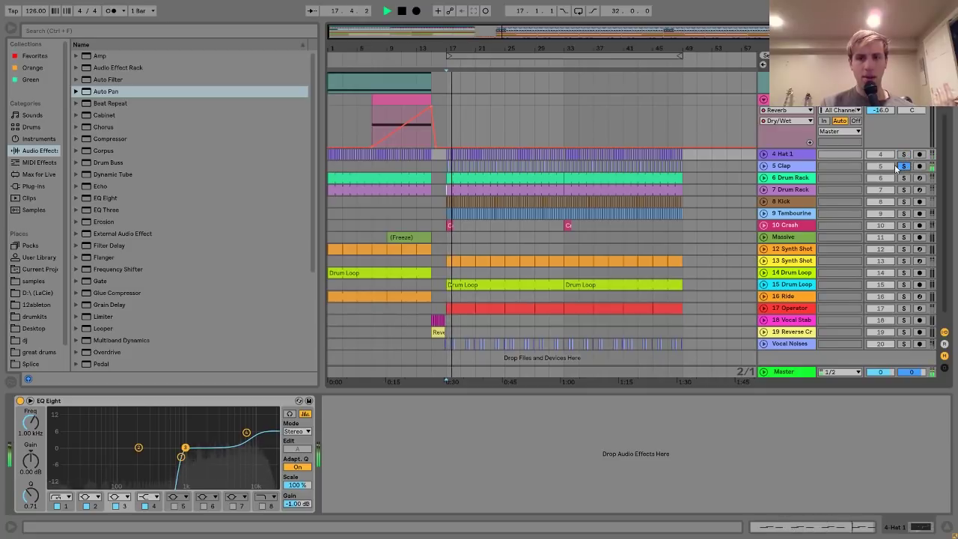
pyautogui.click(904, 166)
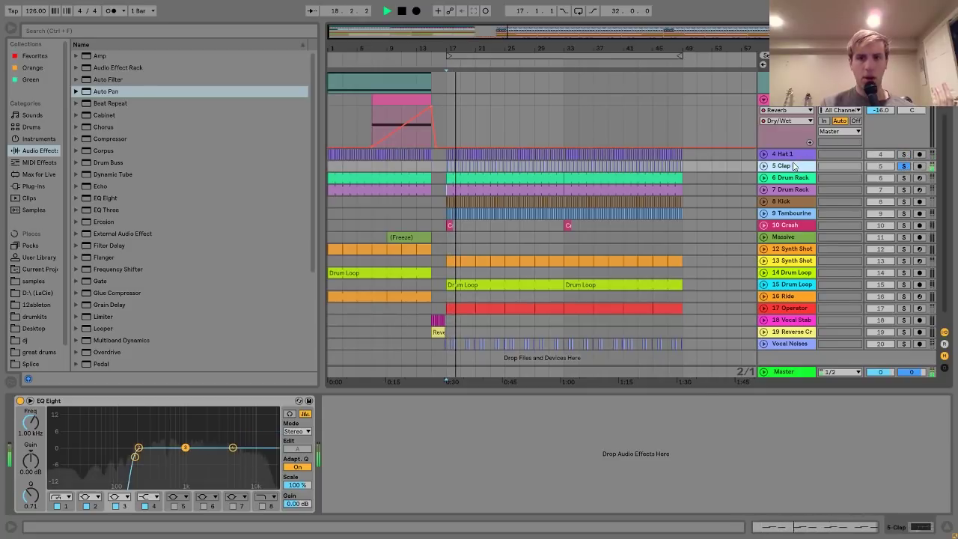
pyautogui.click(904, 178)
pyautogui.press('space')
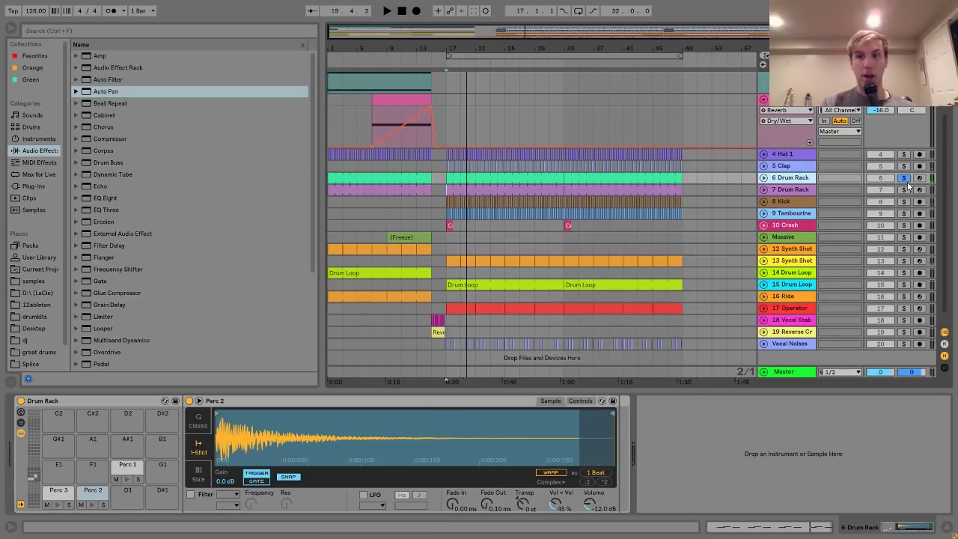
# Step: Audition the 7 Drum Rack shakers, Kick and Tambourine one at a time by soloing each from bar 17
pyautogui.press('space')
pyautogui.click(796, 192)
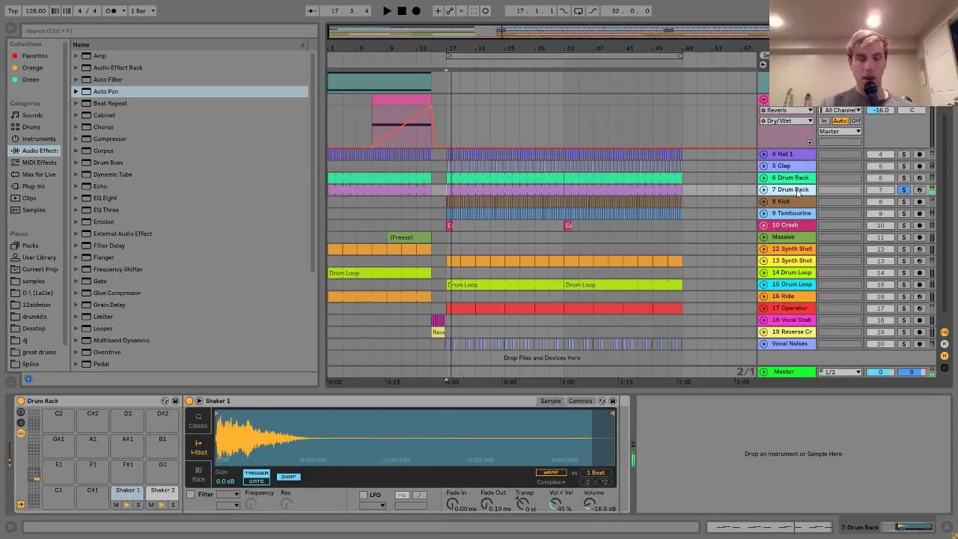
pyautogui.click(796, 202)
pyautogui.click(904, 201)
pyautogui.press('space')
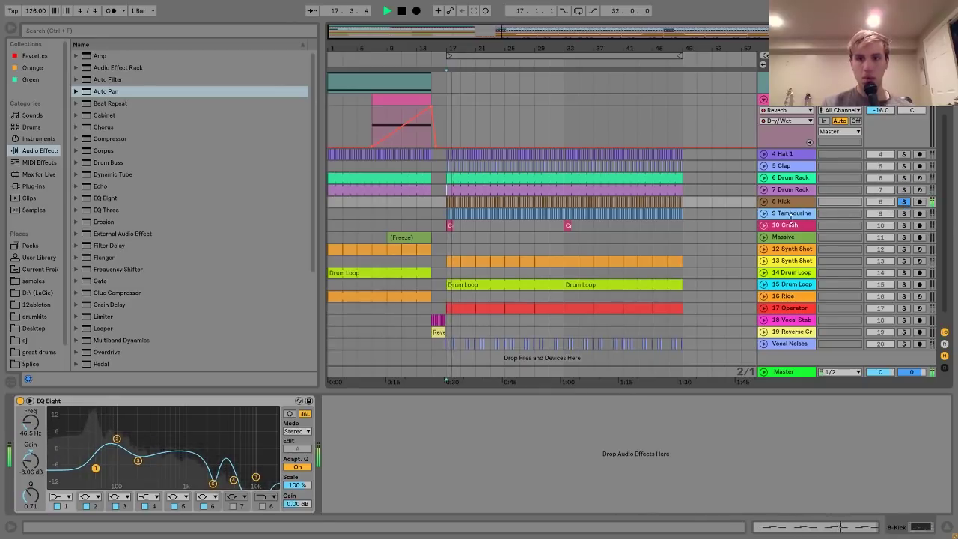
pyautogui.click(791, 214)
pyautogui.click(903, 213)
pyautogui.press('space')
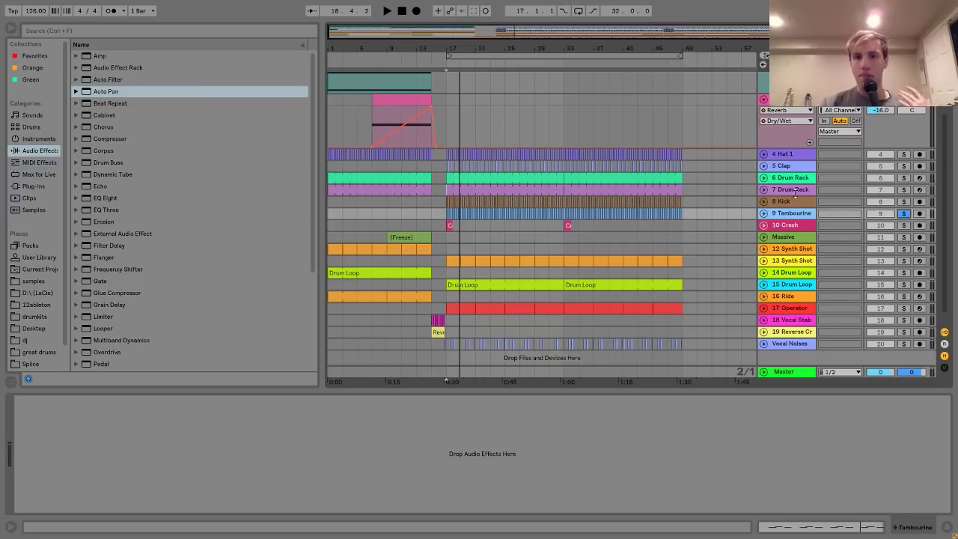
# Step: Solo the Kick and play it from bar 17, comparing the sound with its EQ Eight switched off and on
pyautogui.click(793, 201)
pyautogui.click(904, 202)
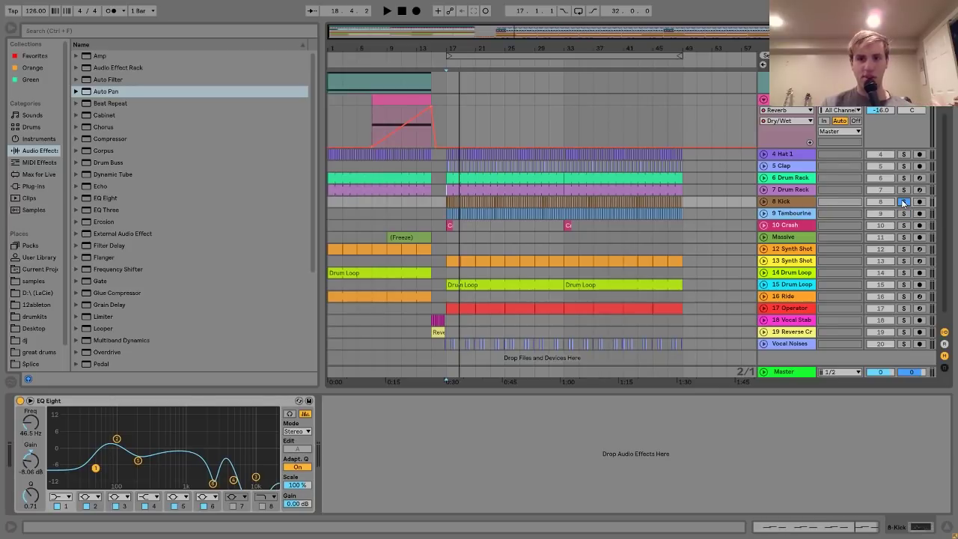
pyautogui.press('space')
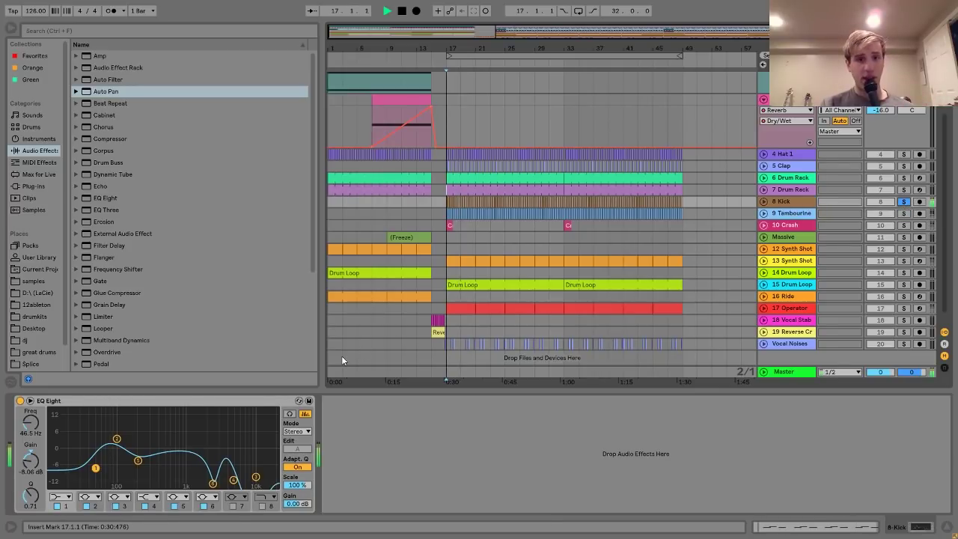
pyautogui.press('space')
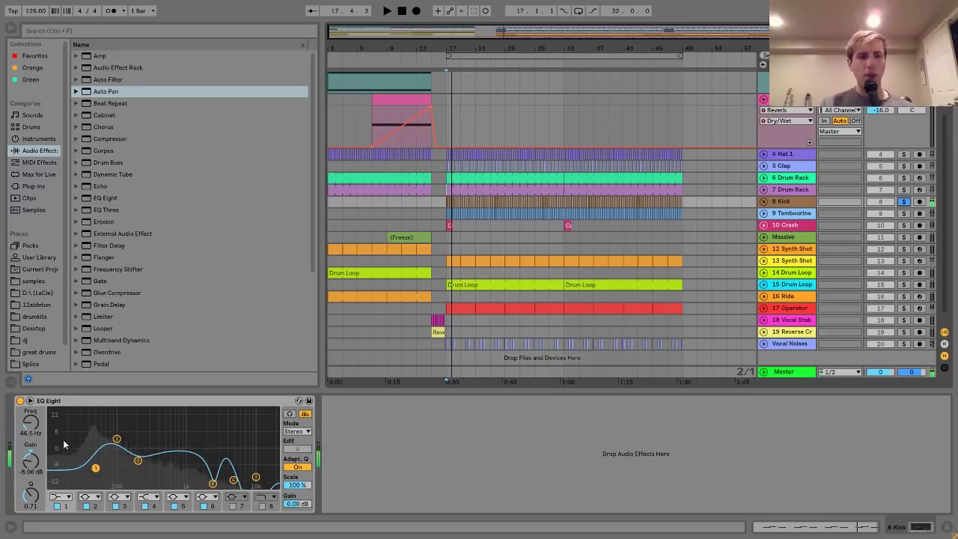
pyautogui.click(21, 401)
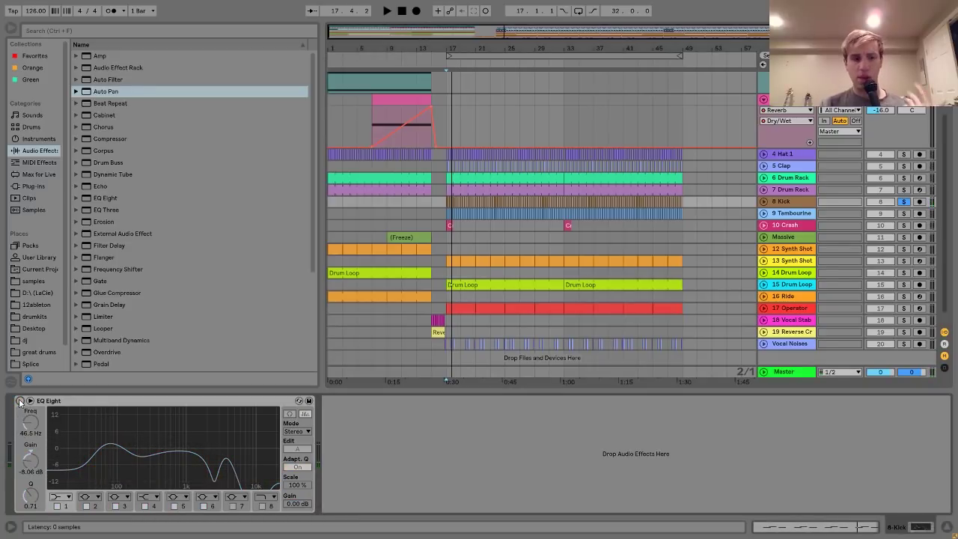
pyautogui.press('space')
pyautogui.click(20, 401)
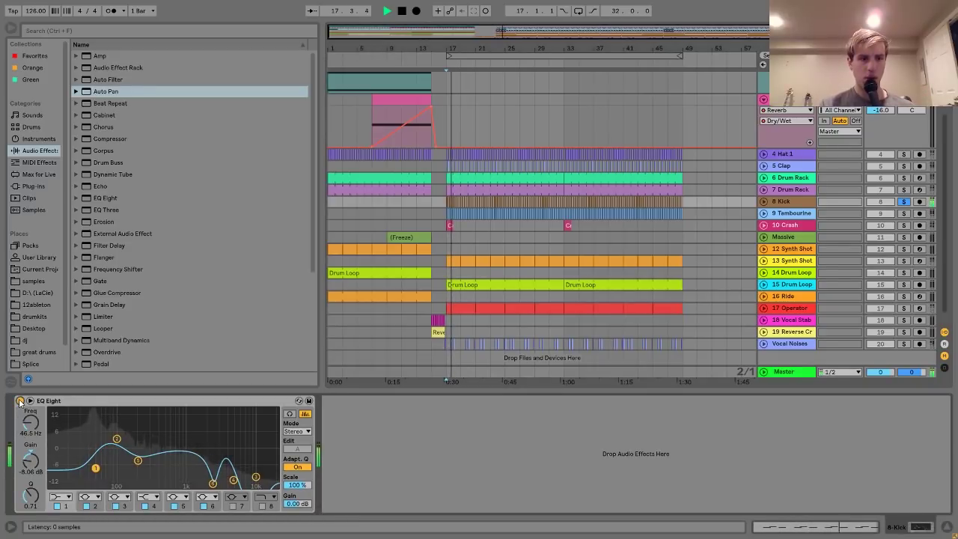
pyautogui.press('space')
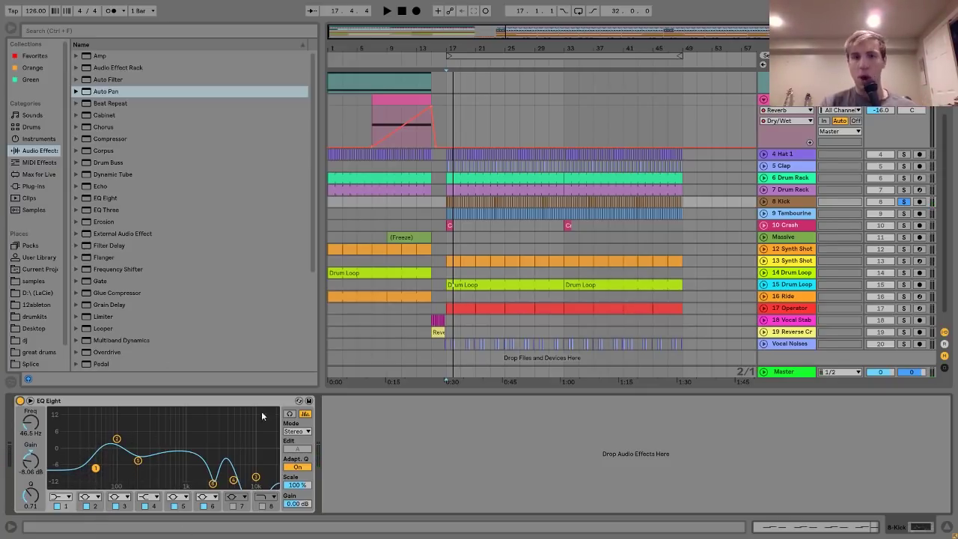
# Step: Audition the Kick layered with 6 Drum Rack, and with Hat 1 and Clap instead of 6 Drum Rack, from bar 17
pyautogui.click(904, 177)
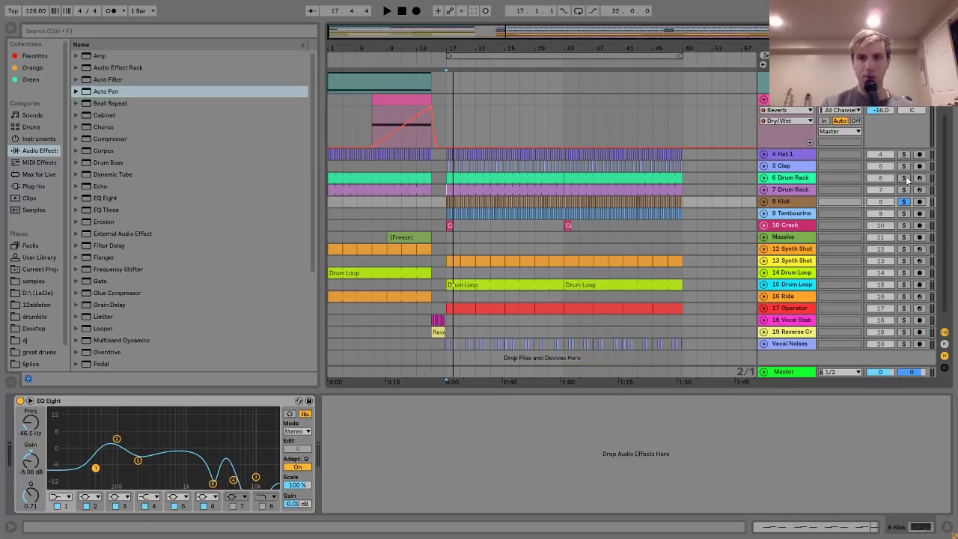
pyautogui.press('space')
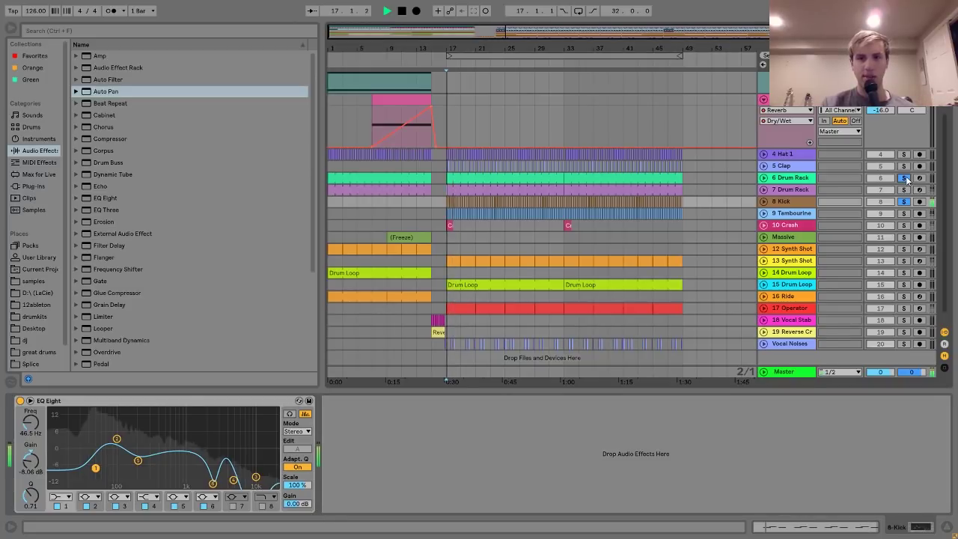
pyautogui.click(790, 178)
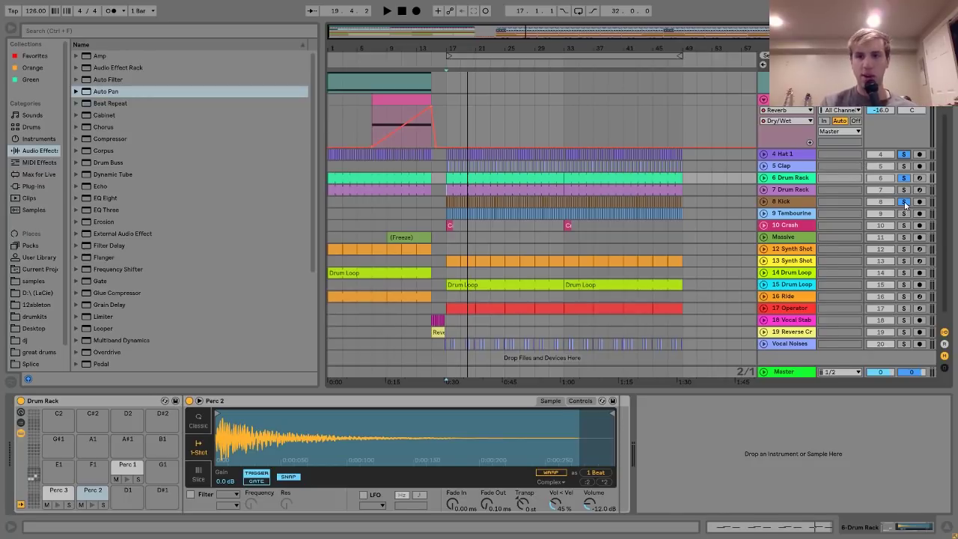
pyautogui.click(905, 179)
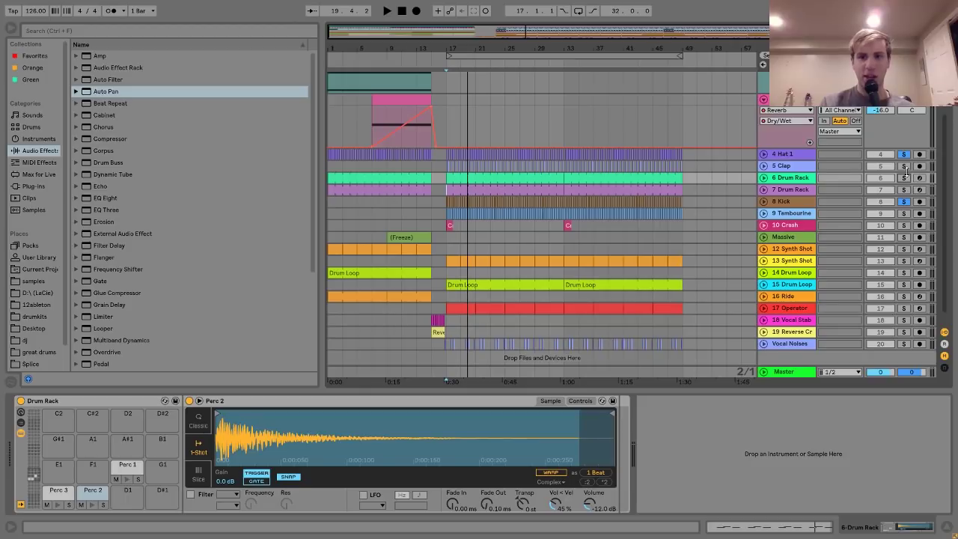
pyautogui.press('space')
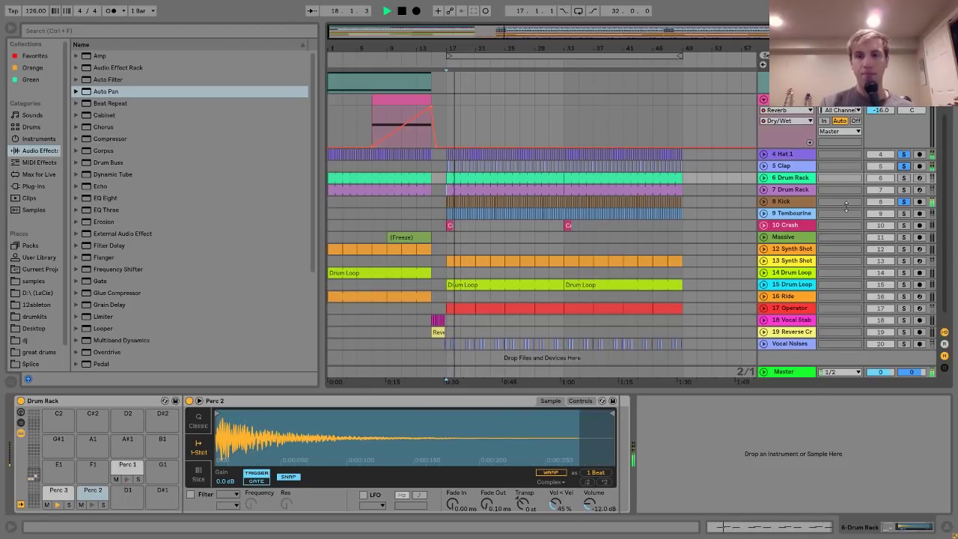
pyautogui.press('space')
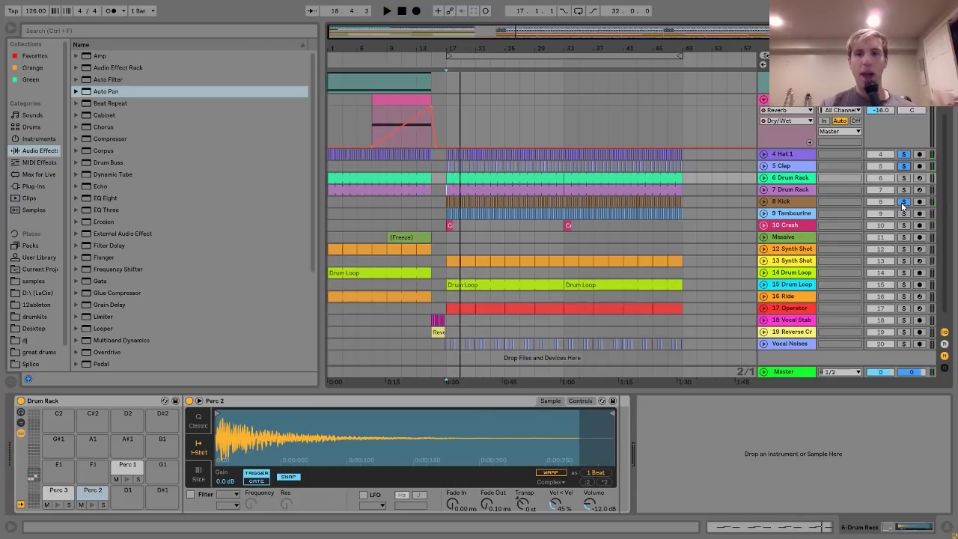
# Step: Add 7 Drum Rack and 6 Drum Rack one after the other to the soloed drums, playing from bar 17 each time
pyautogui.click(903, 189)
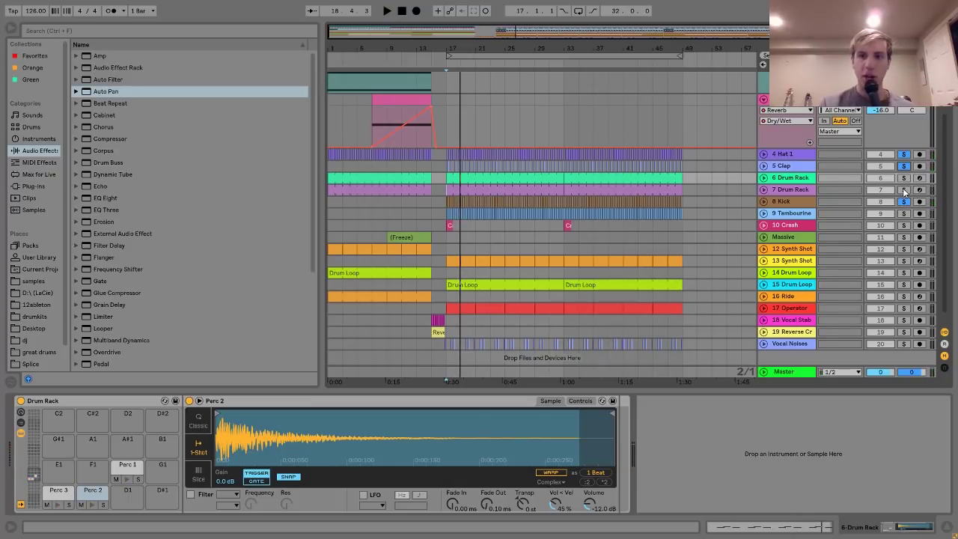
pyautogui.press('space')
pyautogui.press('space')
pyautogui.click(903, 177)
pyautogui.press('space')
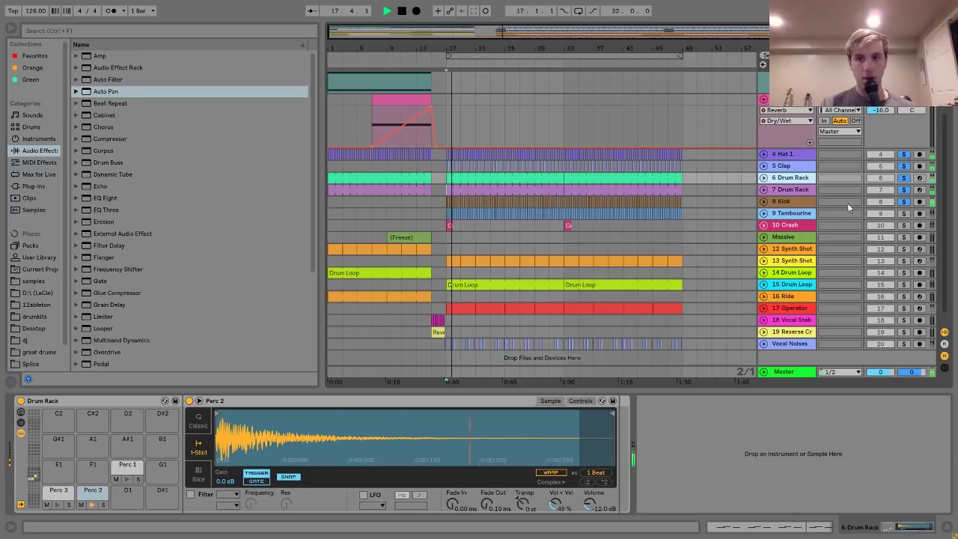
pyautogui.press('space')
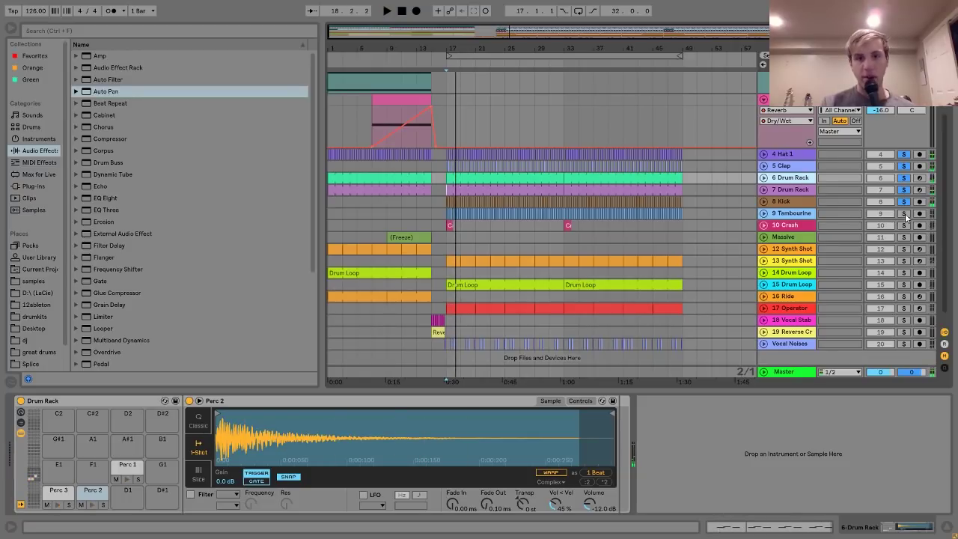
pyautogui.click(903, 213)
pyautogui.press('space')
pyautogui.click(787, 213)
pyautogui.press('space')
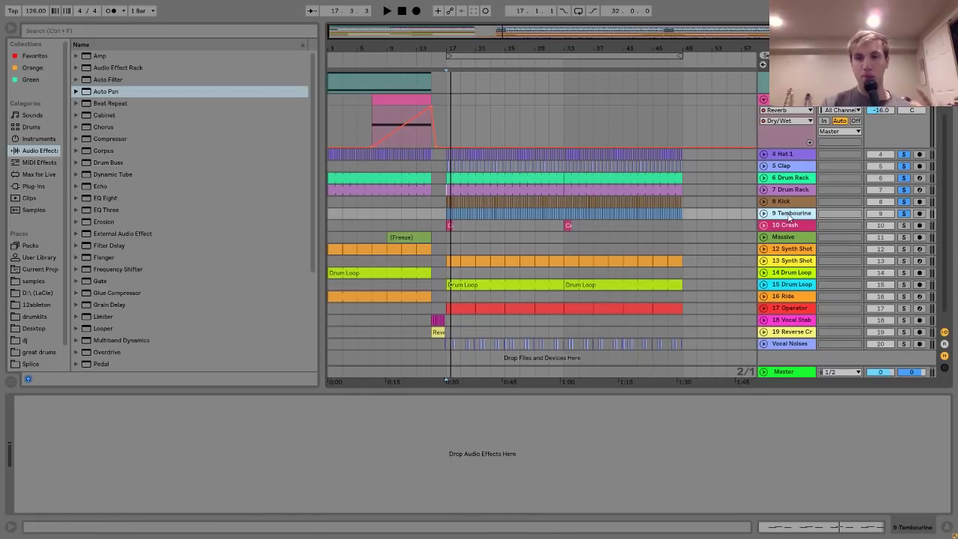
# Step: Examine the device chains of Hat 1, Clap and 6 Drum Rack, and audition the Clap on its own
pyautogui.click(787, 153)
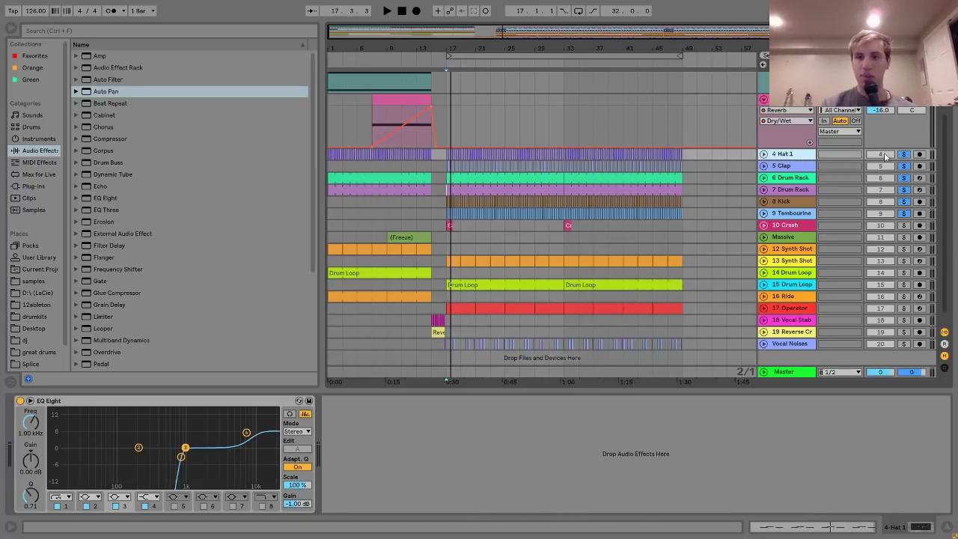
pyautogui.click(800, 166)
pyautogui.click(792, 179)
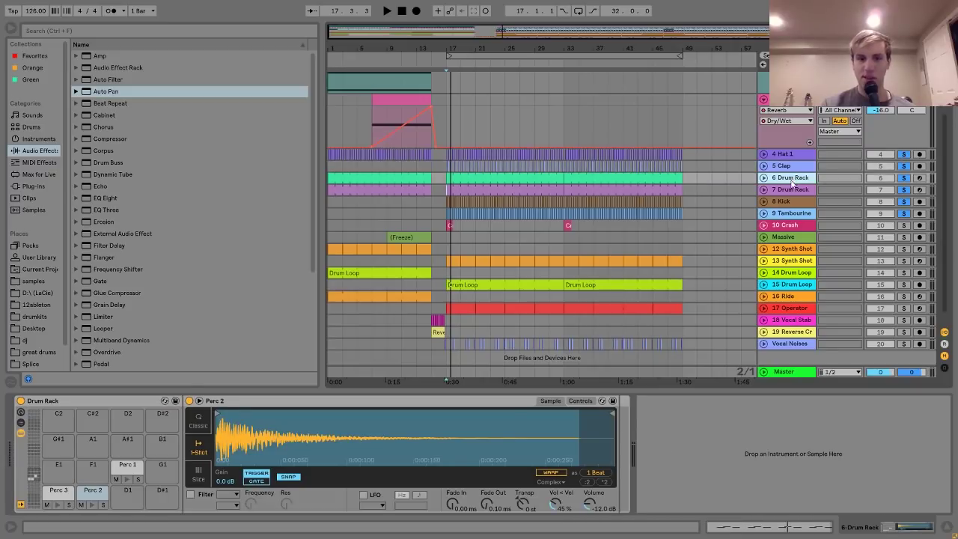
pyautogui.click(793, 166)
pyautogui.click(794, 180)
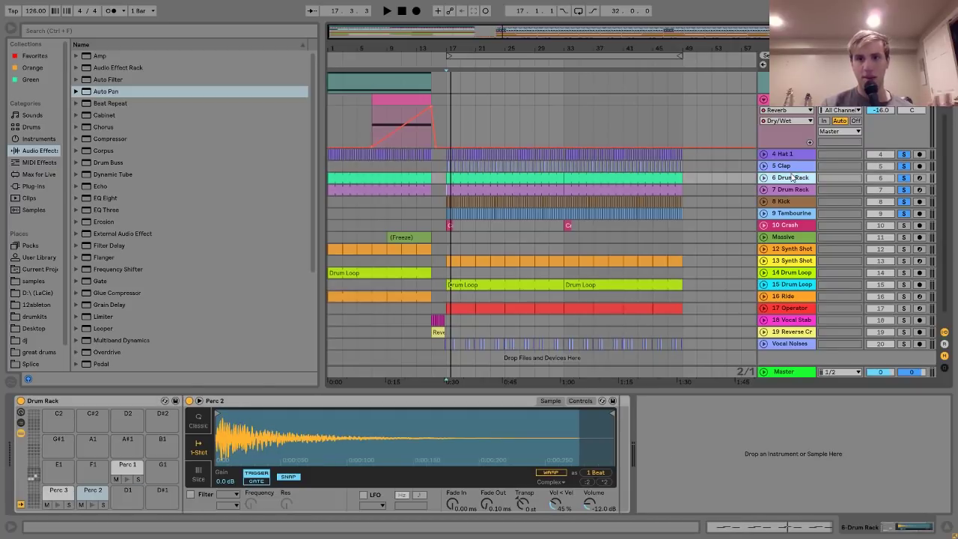
pyautogui.click(792, 166)
pyautogui.click(906, 167)
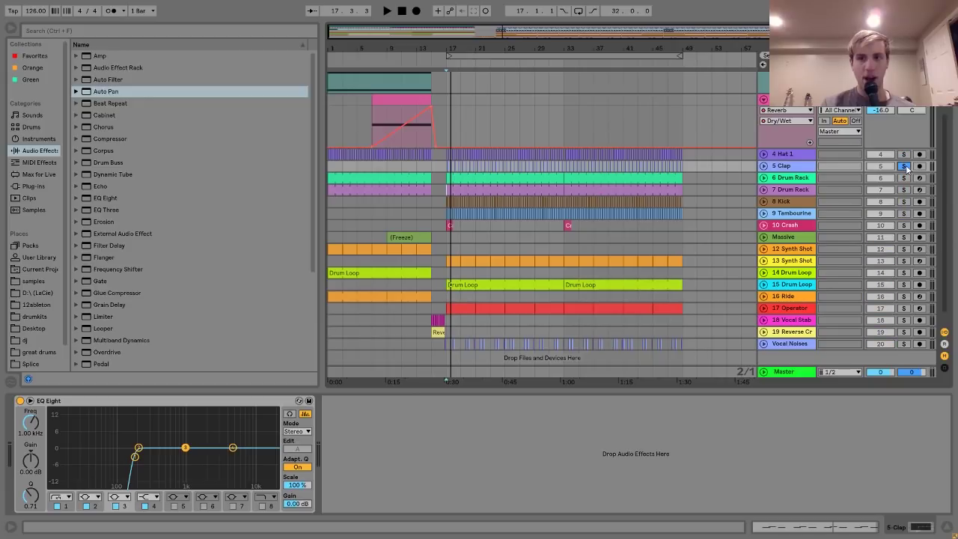
pyautogui.click(793, 153)
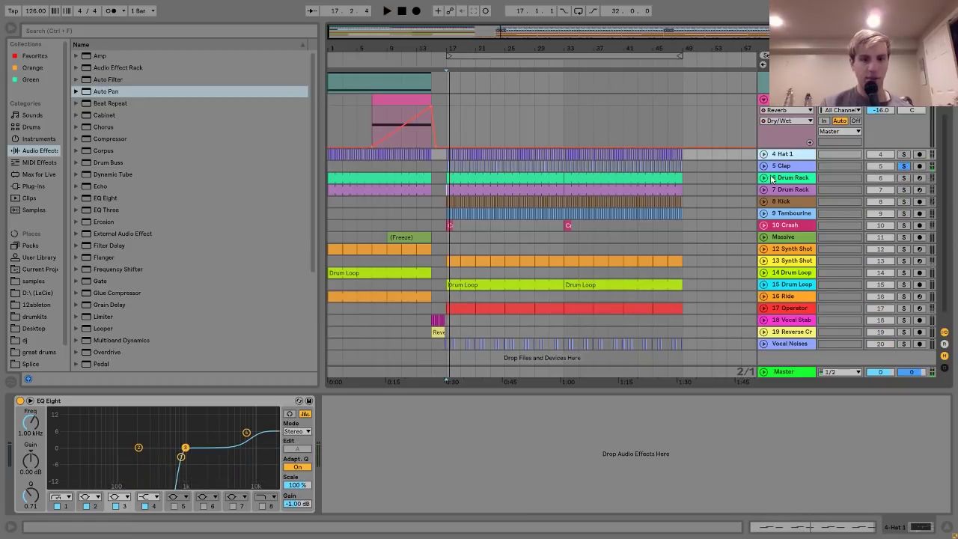
# Step: Expand and solo the Crash track, audition its crash at bar 17 and examine its Ping Pong Delay, Reverb and EQ Eight
pyautogui.click(770, 225)
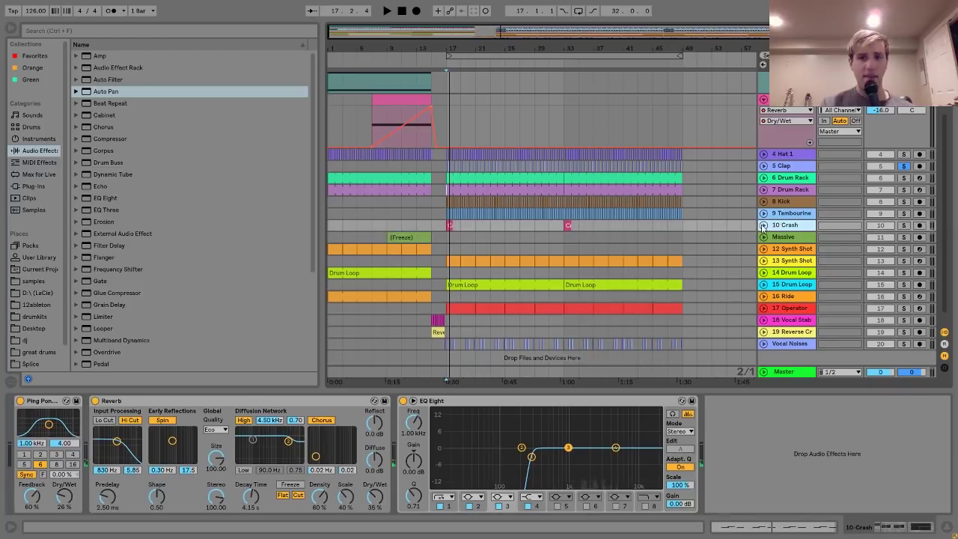
pyautogui.click(764, 225)
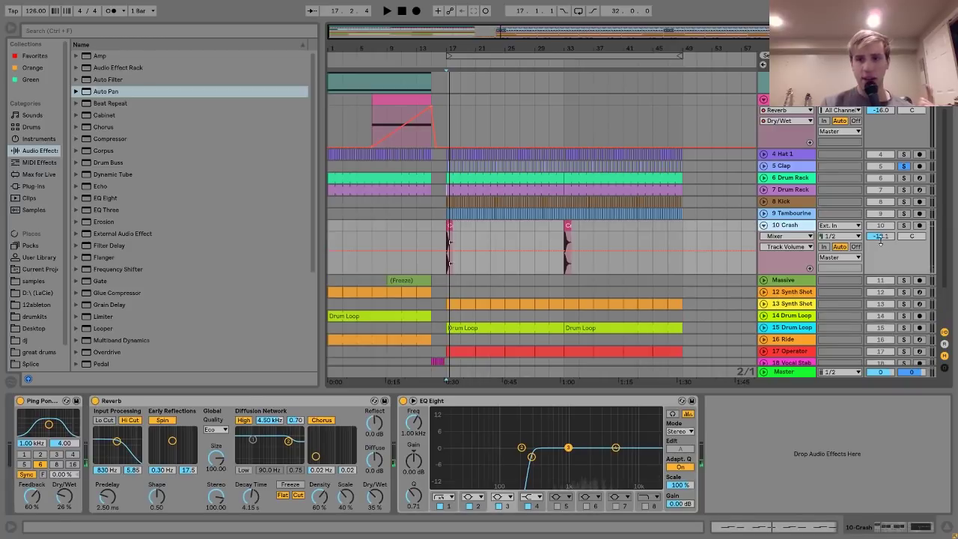
pyautogui.click(449, 225)
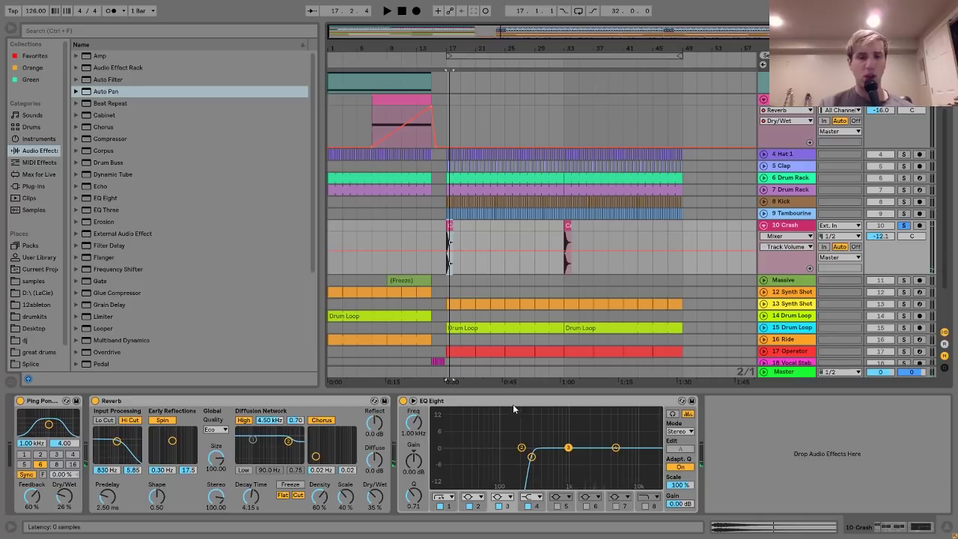
pyautogui.moveTo(636, 52)
pyautogui.mouseDown()
pyautogui.moveTo(636, 97)
pyautogui.moveTo(636, 52)
pyautogui.mouseUp()
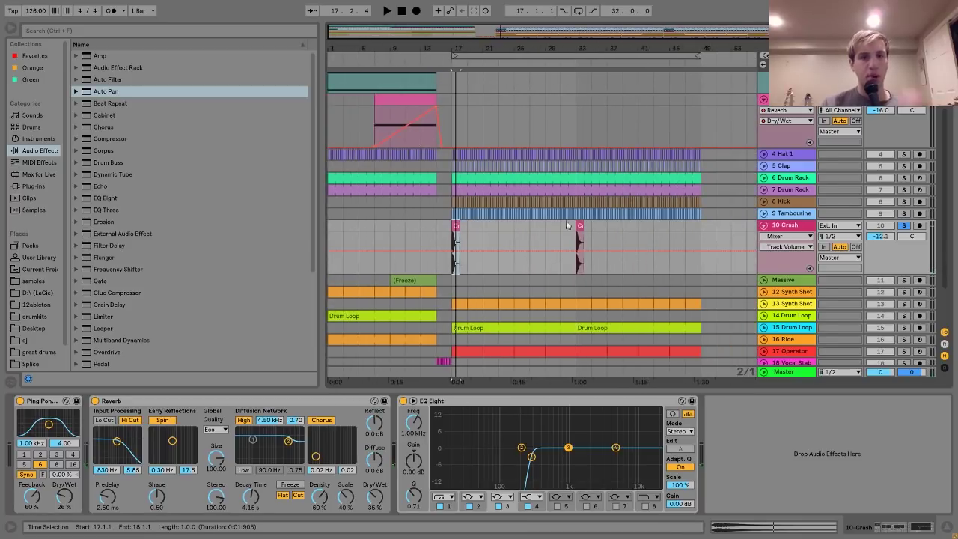
pyautogui.click(448, 229)
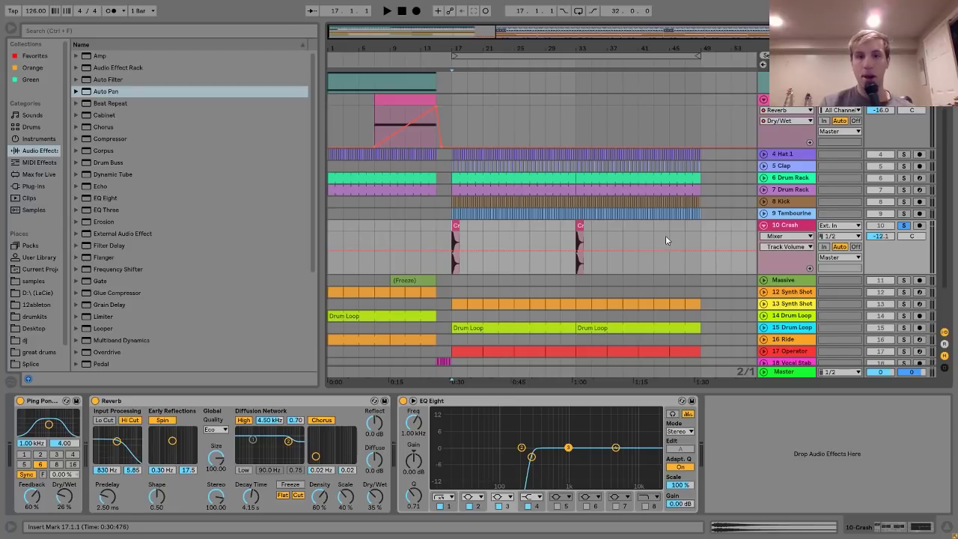
# Step: Solo and expand the Massive track, and play its frozen clip from bar 9 and from bar 13
pyautogui.click(784, 281)
pyautogui.click(904, 281)
pyautogui.click(764, 281)
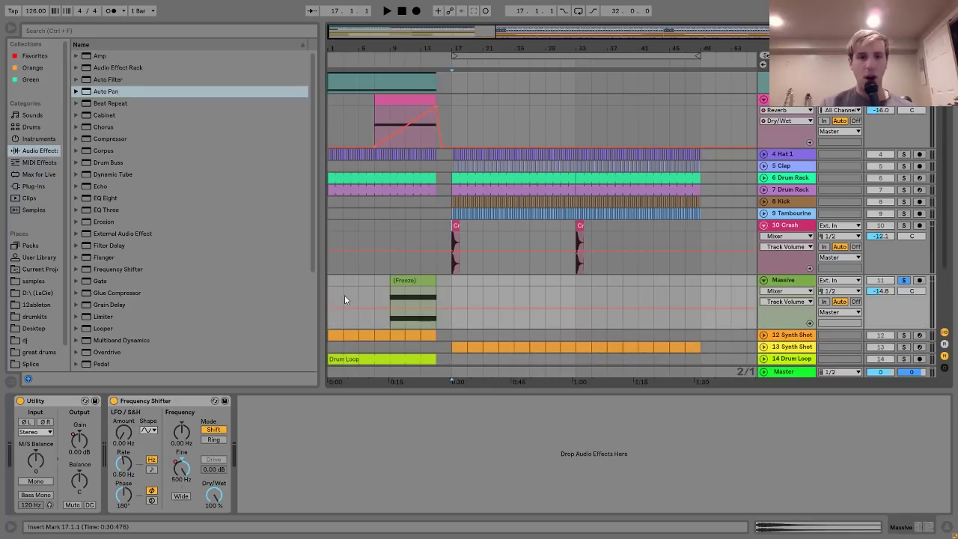
pyautogui.click(389, 281)
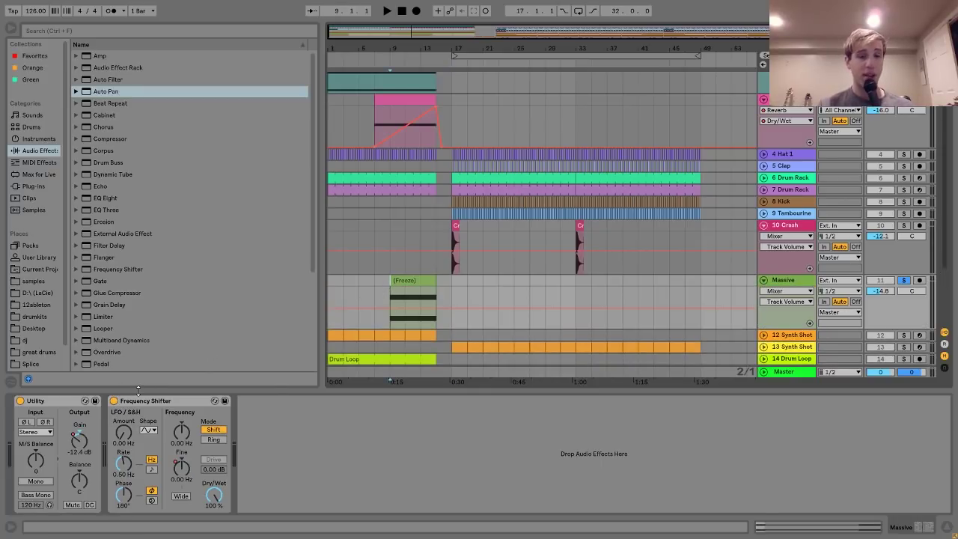
pyautogui.press('space')
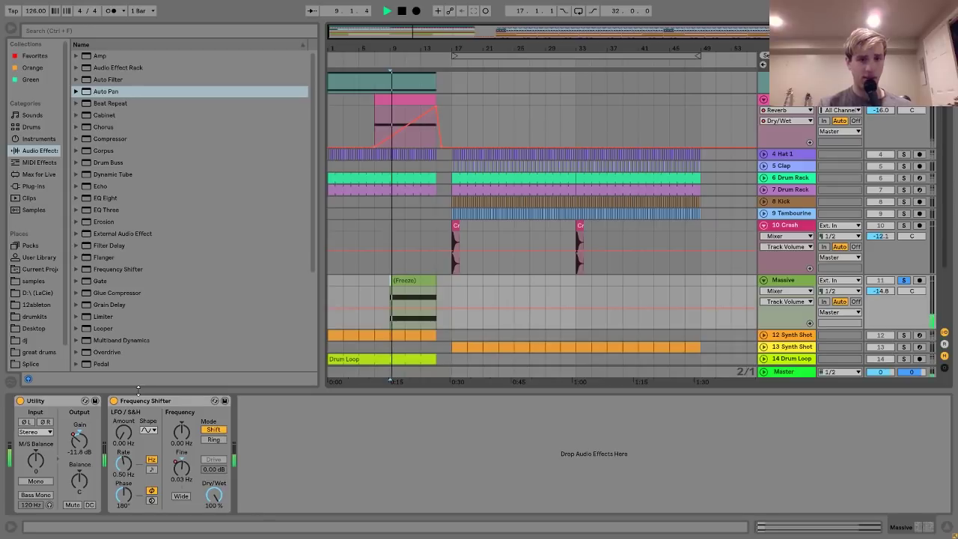
pyautogui.click(418, 299)
pyautogui.press('space')
# Step: Bypass the Frequency Shifter and Utility on the Massive track and play its frozen clip from bar 9
pyautogui.click(113, 401)
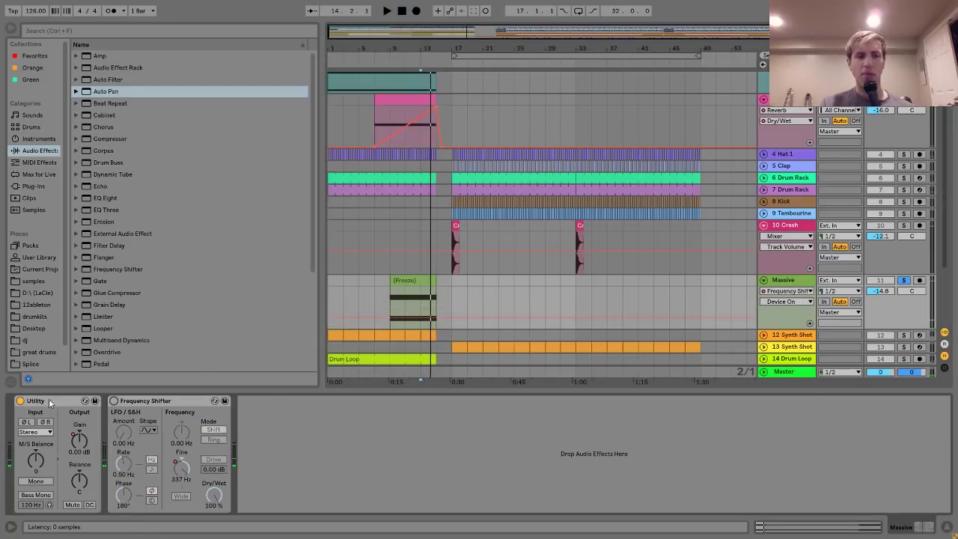
pyautogui.click(20, 401)
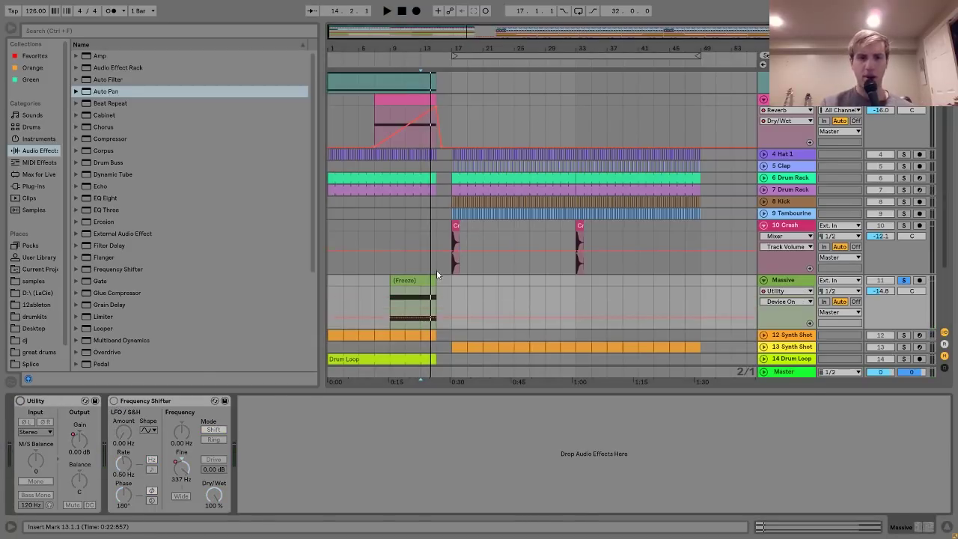
pyautogui.click(404, 282)
pyautogui.scroll(-2, 401, 280)
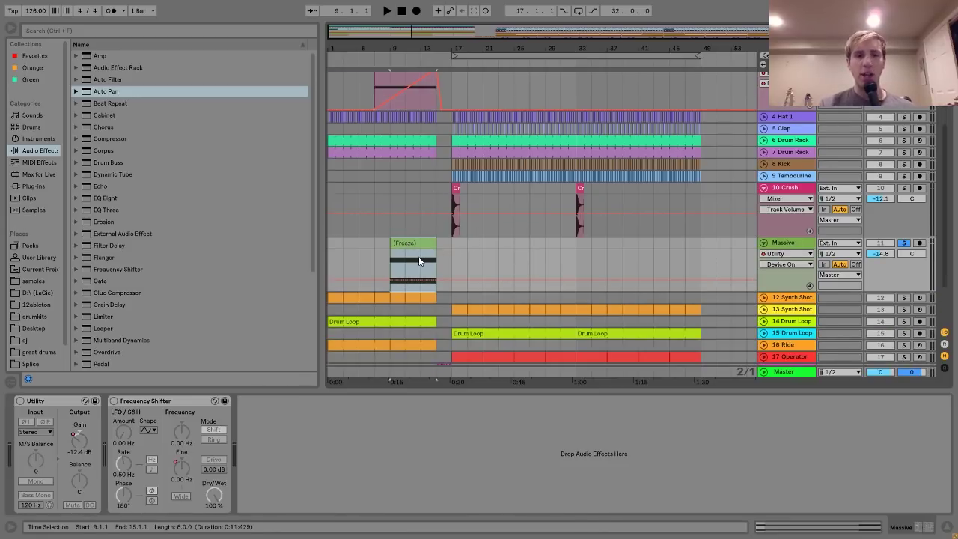
pyautogui.press('space')
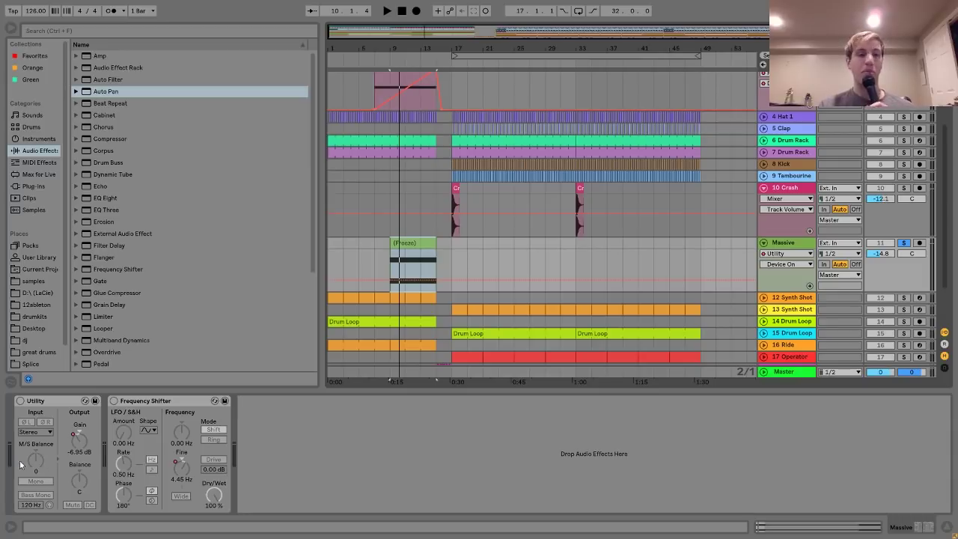
# Step: Switch the Massive track's Utility back on and display its Gain automation
pyautogui.click(20, 400)
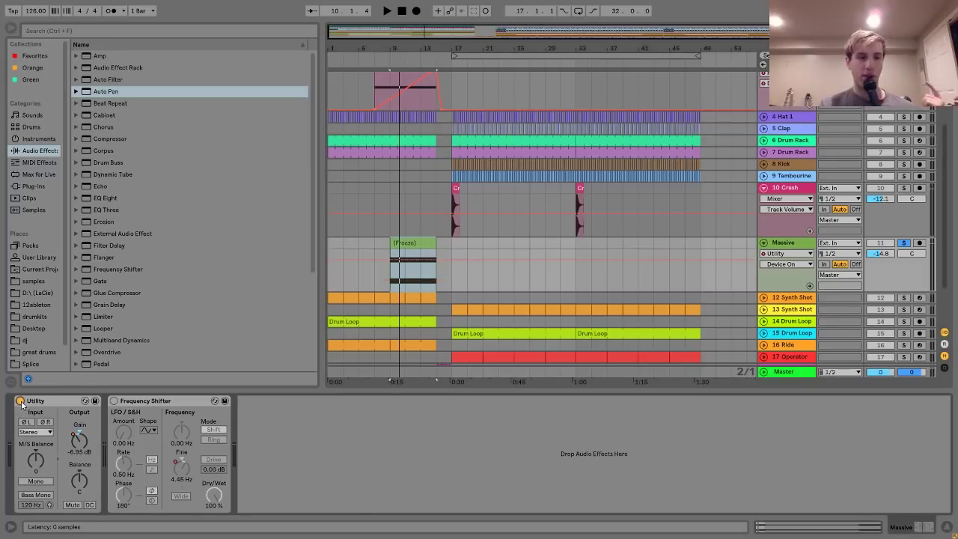
pyautogui.click(79, 446)
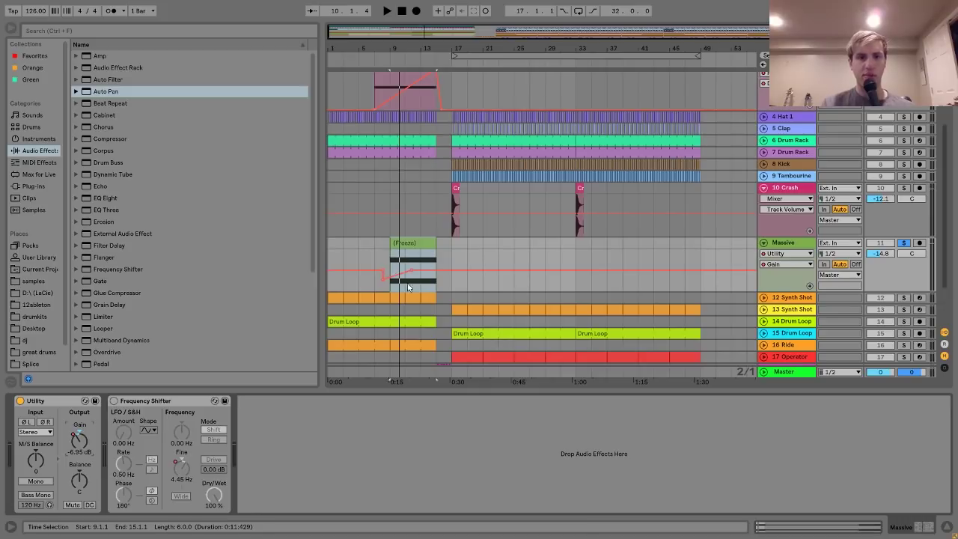
# Step: Play the Massive track's frozen clip from bar 9 and follow its Utility Gain automation
pyautogui.press('space')
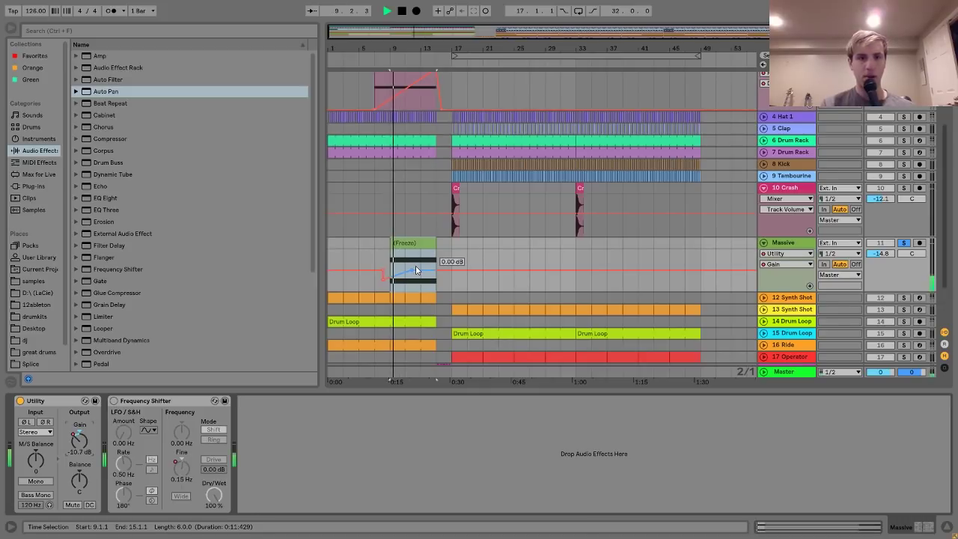
pyautogui.scroll(5, 423, 231)
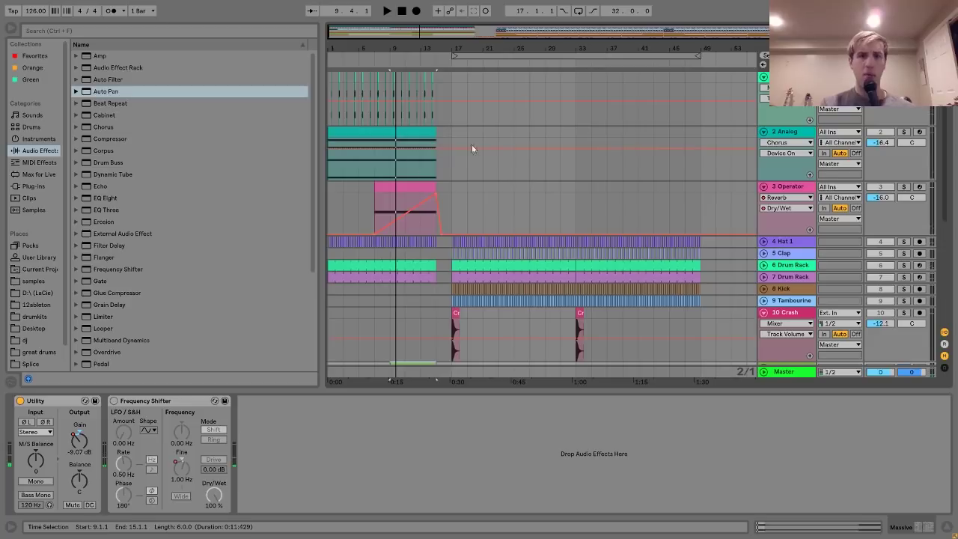
pyautogui.scroll(-3, 415, 203)
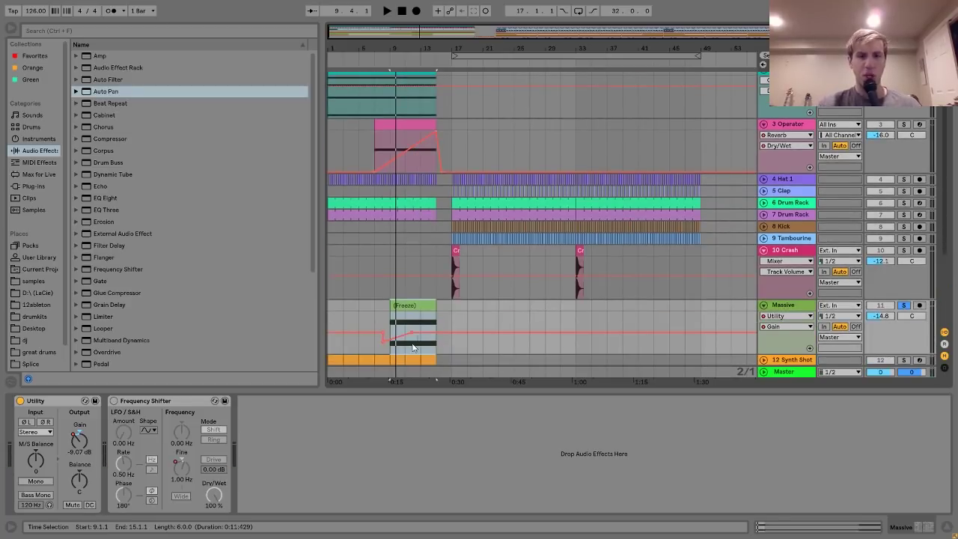
pyautogui.scroll(-4, 416, 337)
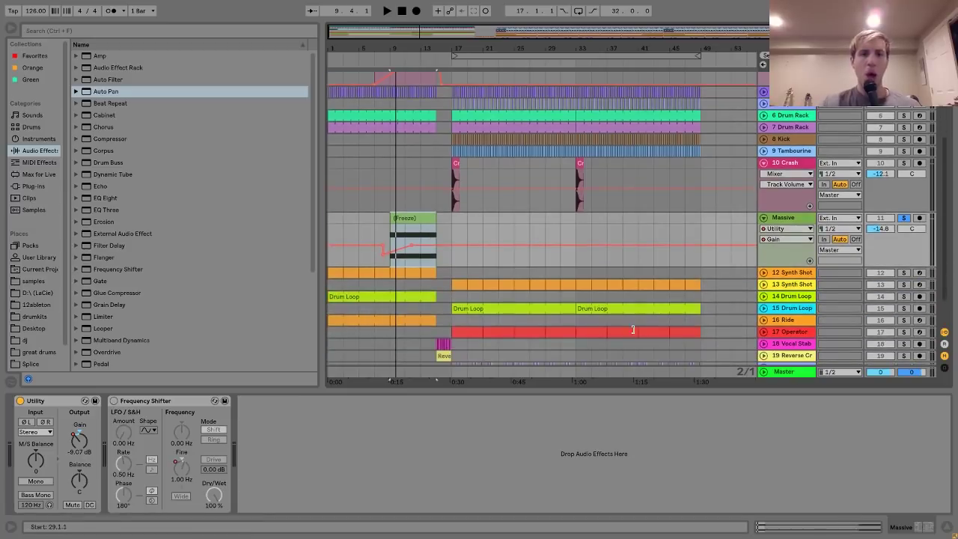
# Step: Switch the Massive track's Frequency Shifter back on, display its Fine automation and play the clip from bar 9
pyautogui.click(114, 401)
pyautogui.click(180, 469)
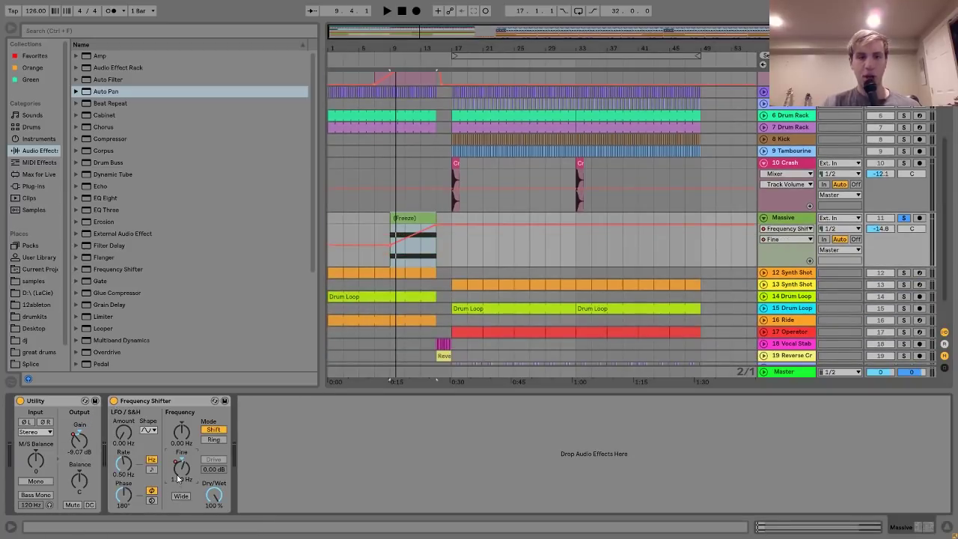
pyautogui.press('space')
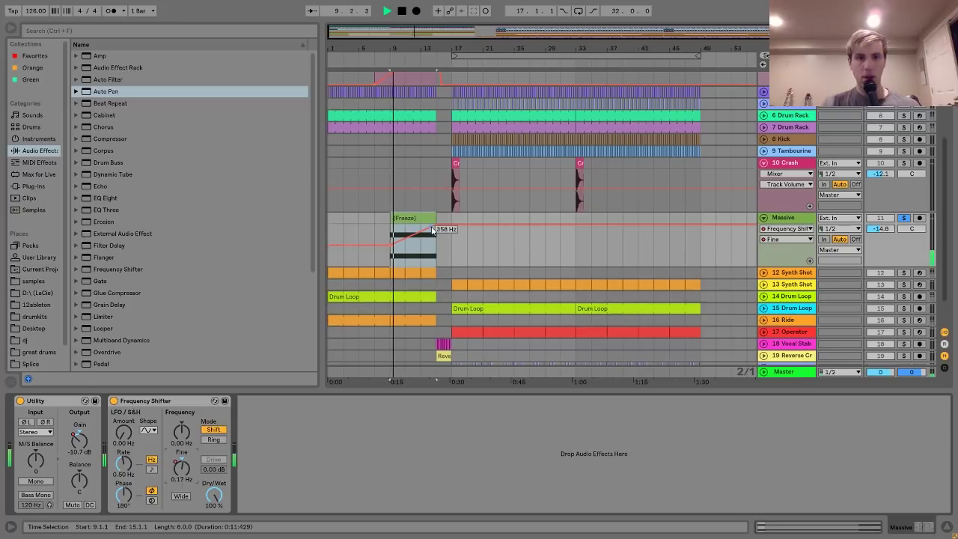
pyautogui.press('space')
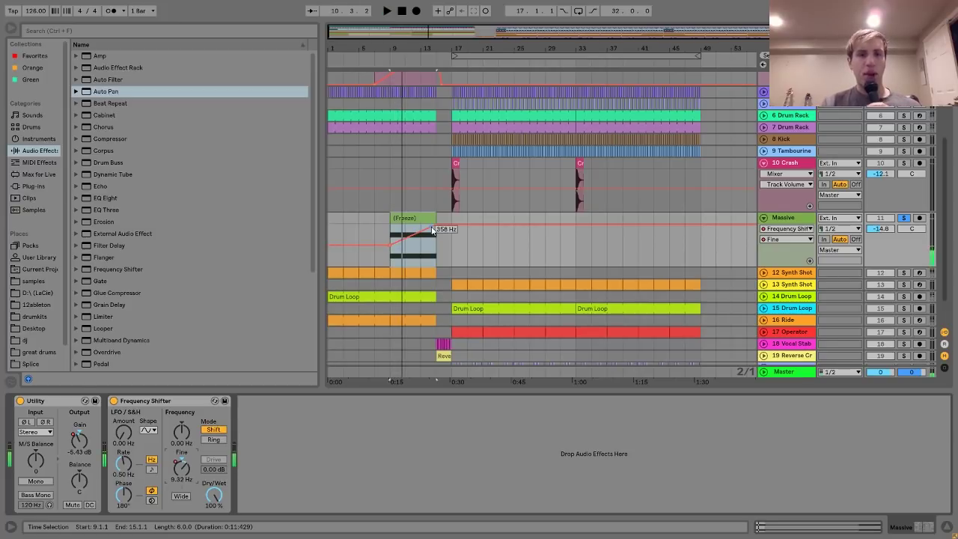
# Step: Play the end of the Massive riser from bar 13 with the Frequency Shifter active
pyautogui.click(421, 268)
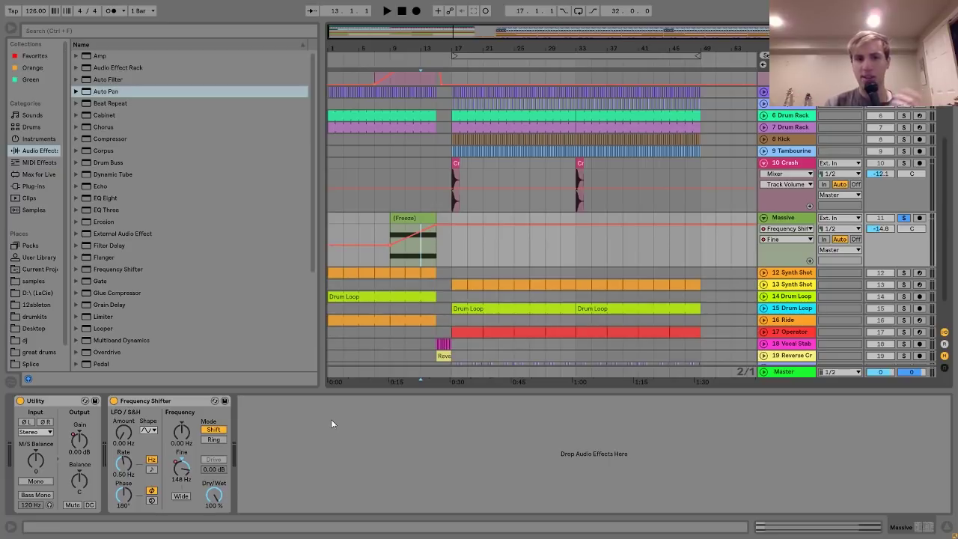
pyautogui.press('space')
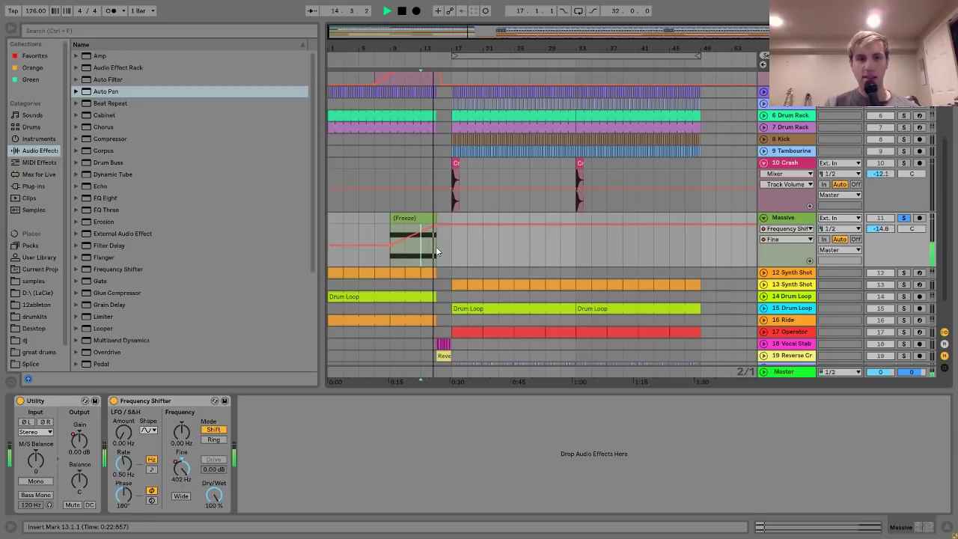
pyautogui.press('space')
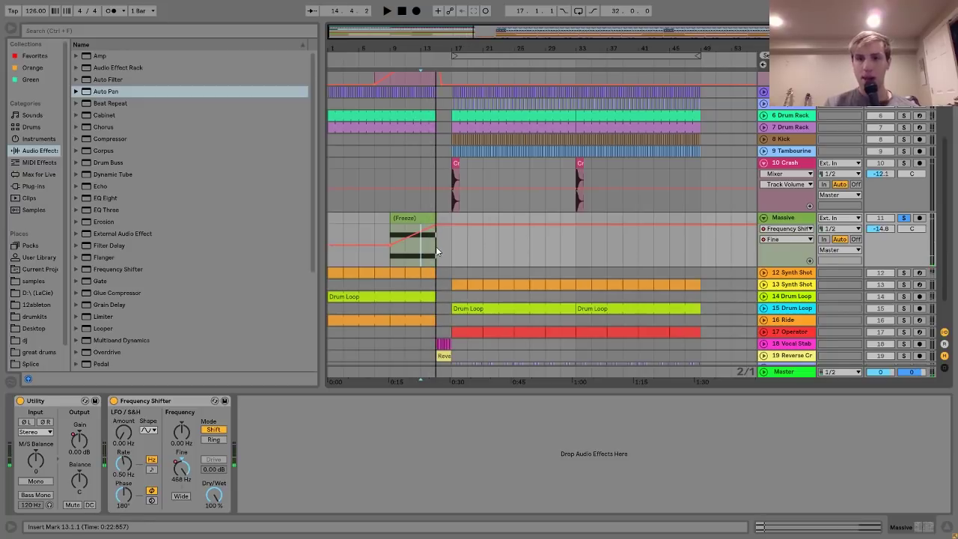
# Step: Expand track 12 Synth Shot, select its first clip, and solo tracks 12 and 13 together
pyautogui.click(763, 273)
pyautogui.click(334, 274)
pyautogui.scroll(-2, 599, 240)
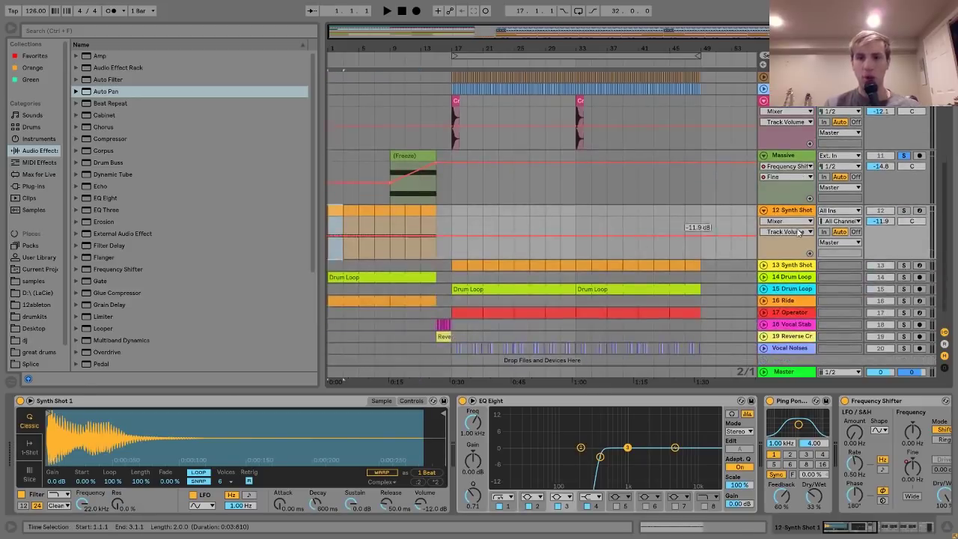
pyautogui.click(903, 210)
pyautogui.keyDown('ctrl'); pyautogui.click(903, 265); pyautogui.keyUp('ctrl')
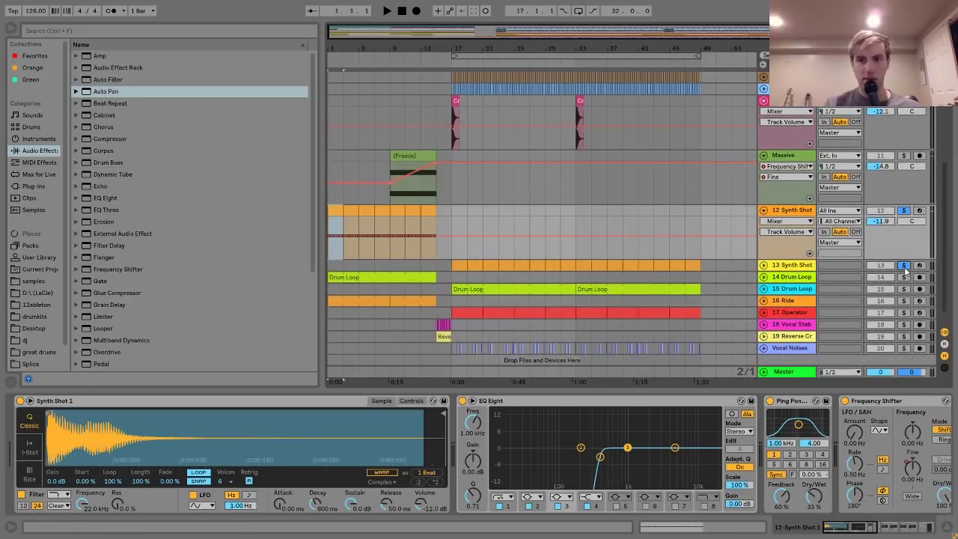
# Step: Play the soloed Synth Shot tracks from bar 1 and from bar 17
pyautogui.press('space')
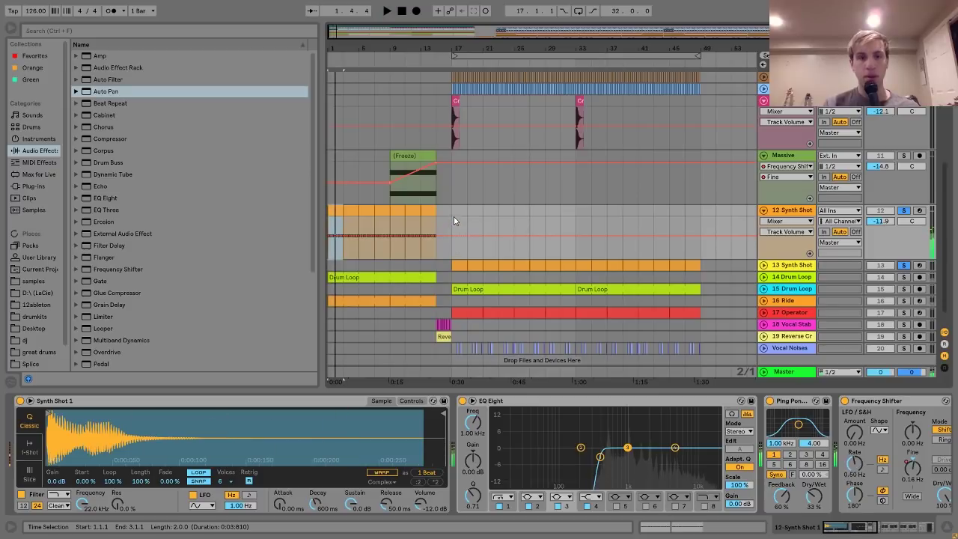
pyautogui.click(453, 217)
pyautogui.press('space')
pyautogui.press('space')
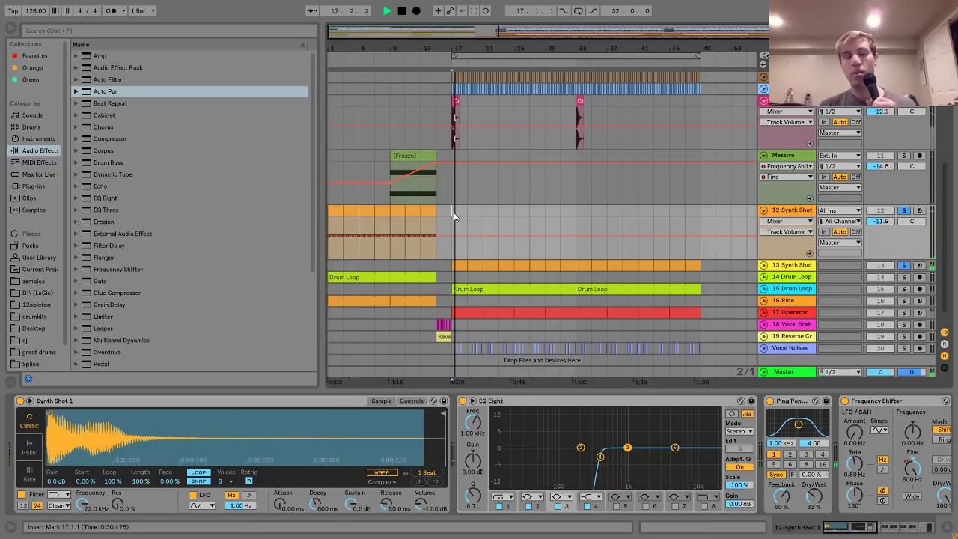
pyautogui.press('space')
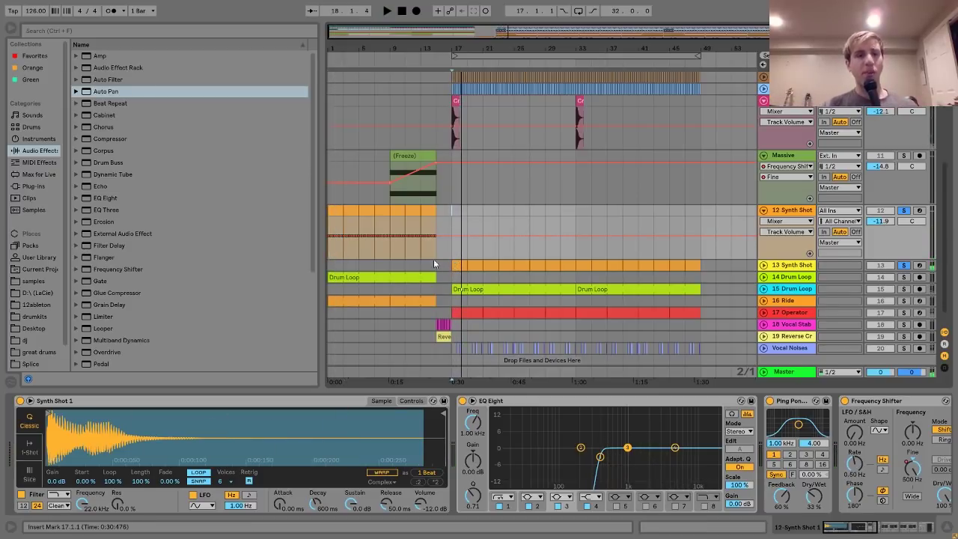
# Step: Reveal the Synth Shot 1 sample of track 12 in the browser
pyautogui.click(341, 211)
pyautogui.rightClick(219, 447)
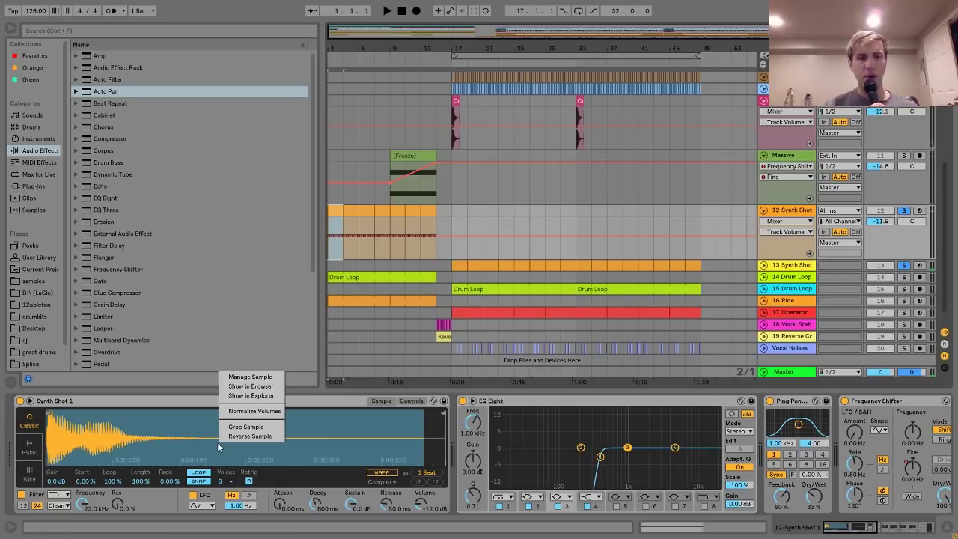
pyautogui.click(250, 386)
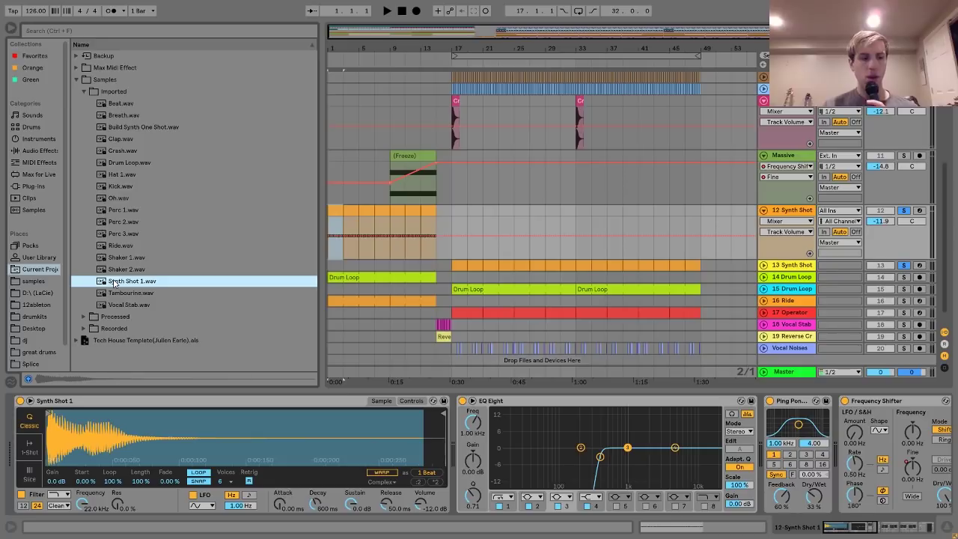
# Step: Examine track 12's EQ Eight and Ping Pong Delay, and play its first clip from bar 1
pyautogui.click(328, 210)
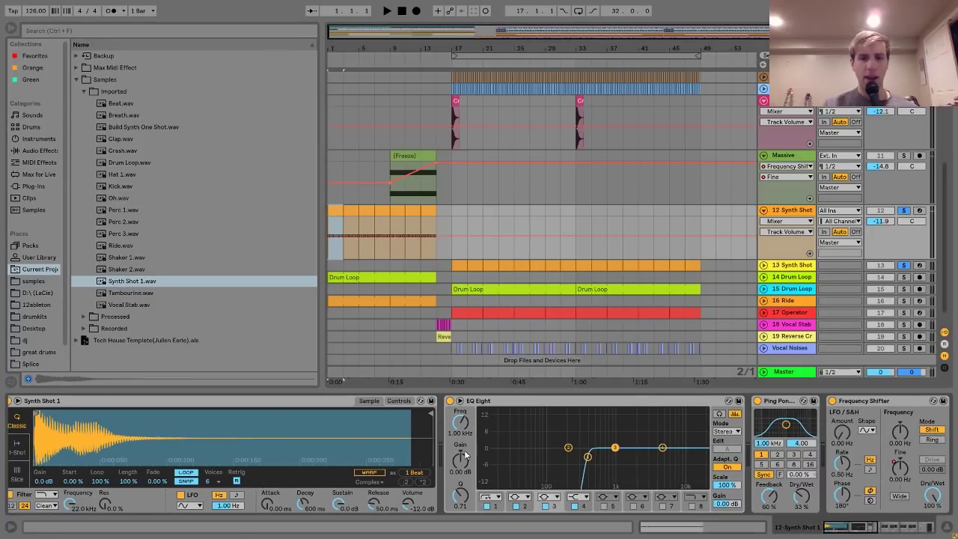
pyautogui.scroll(-6, 473, 450)
pyautogui.scroll(4, 473, 450)
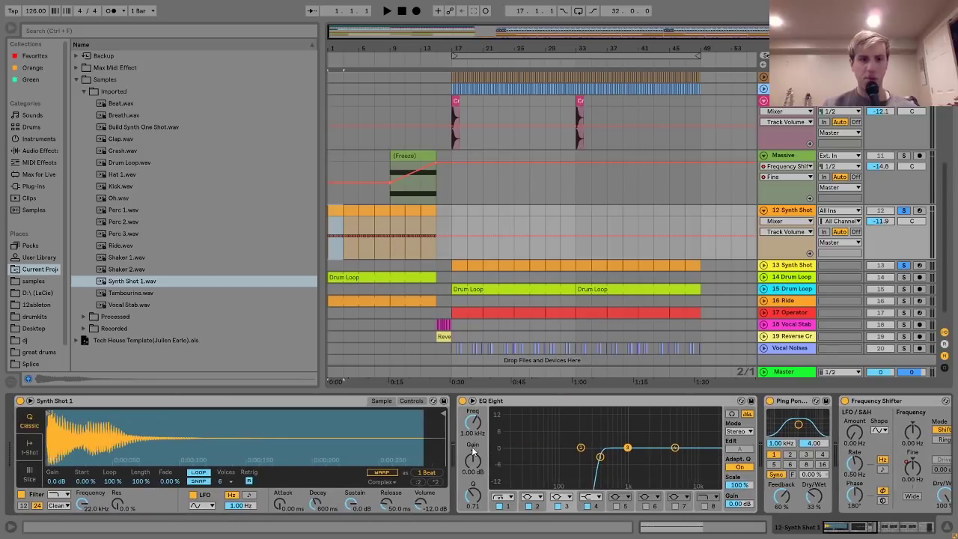
pyautogui.scroll(-5, 504, 401)
pyautogui.rightClick(504, 402)
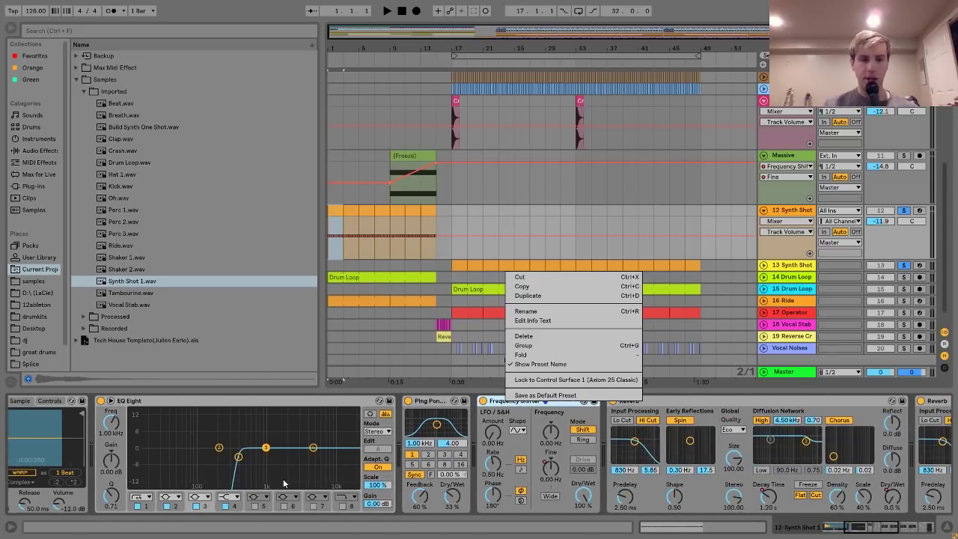
pyautogui.click(439, 403)
pyautogui.click(439, 403)
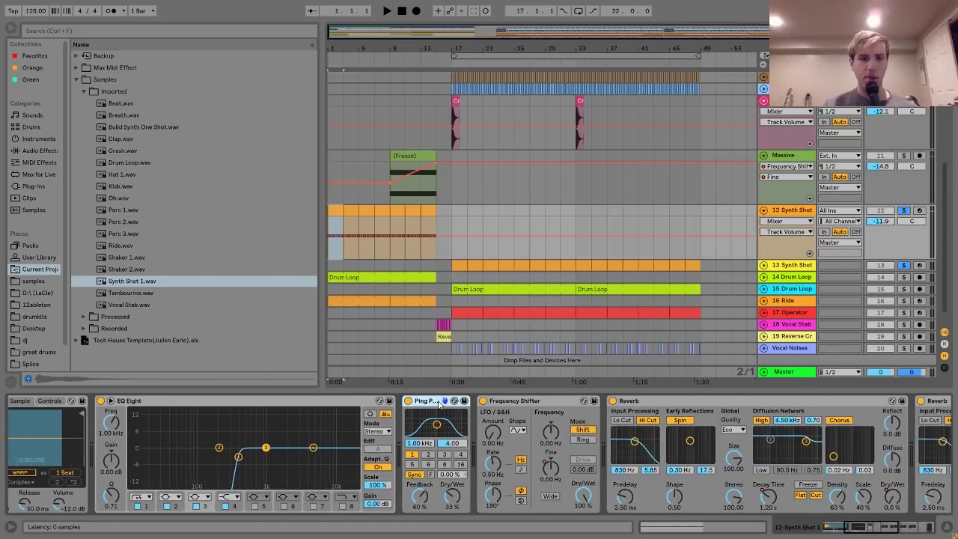
pyautogui.press('space')
pyautogui.press('space')
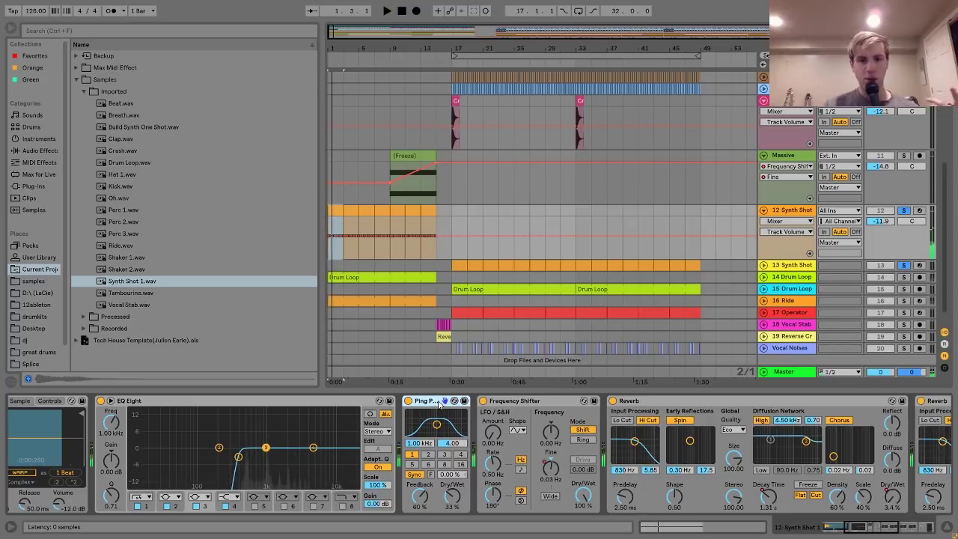
# Step: Display the Frequency Shifter's Fine automation on track 12 Synth Shot
pyautogui.scroll(-2, 439, 404)
pyautogui.scroll(-2, 439, 404)
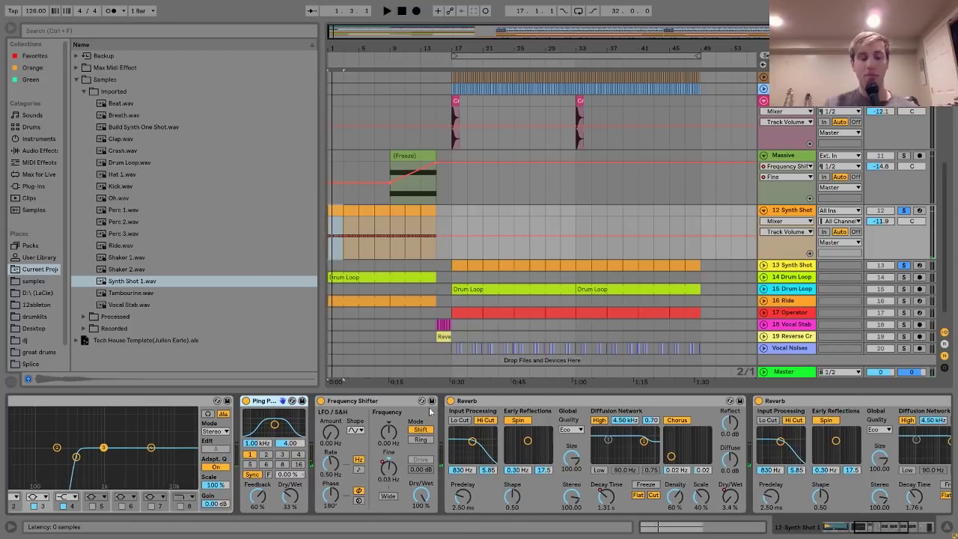
pyautogui.click(388, 470)
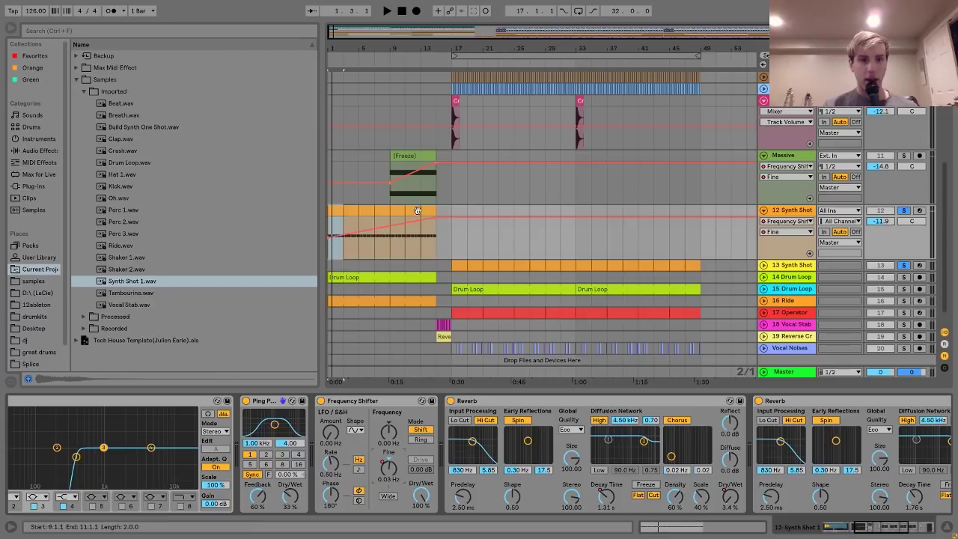
# Step: Expand track 13 Synth Shot, and play track 12 Synth Shot from bar 13
pyautogui.click(764, 265)
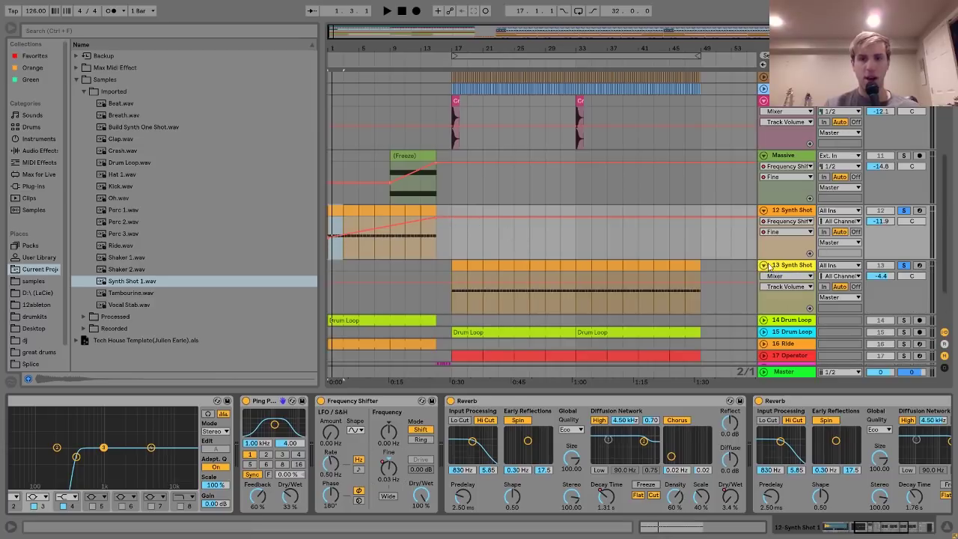
pyautogui.click(771, 266)
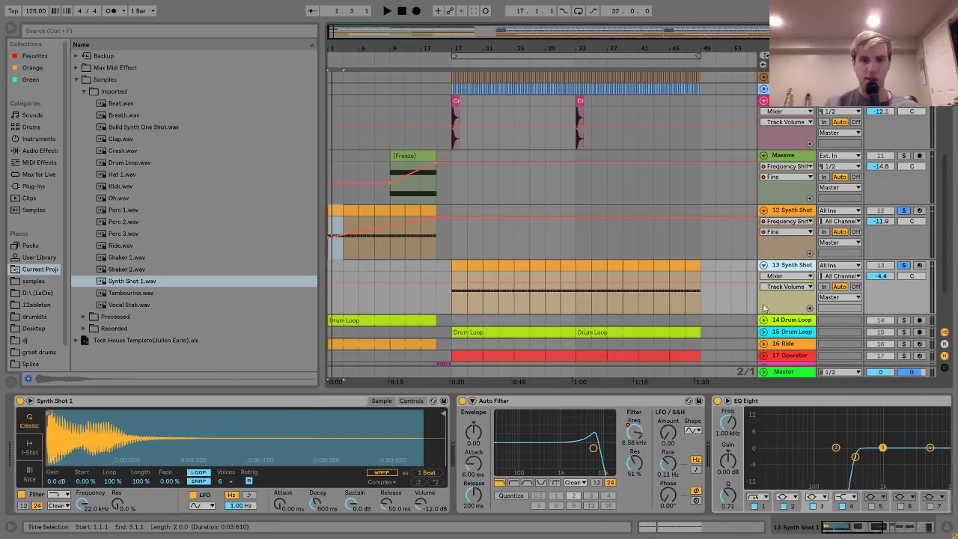
pyautogui.click(334, 209)
pyautogui.click(419, 241)
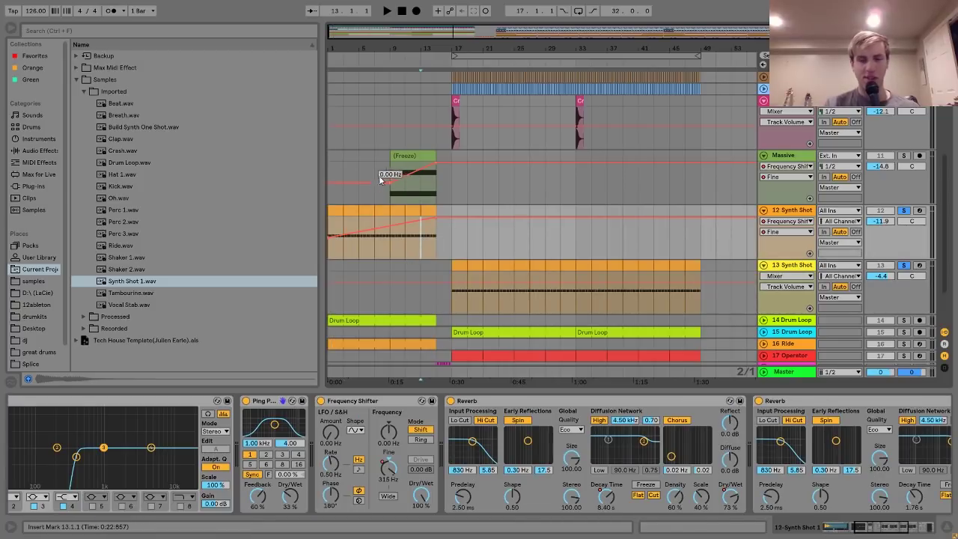
pyautogui.press('space')
pyautogui.press('space')
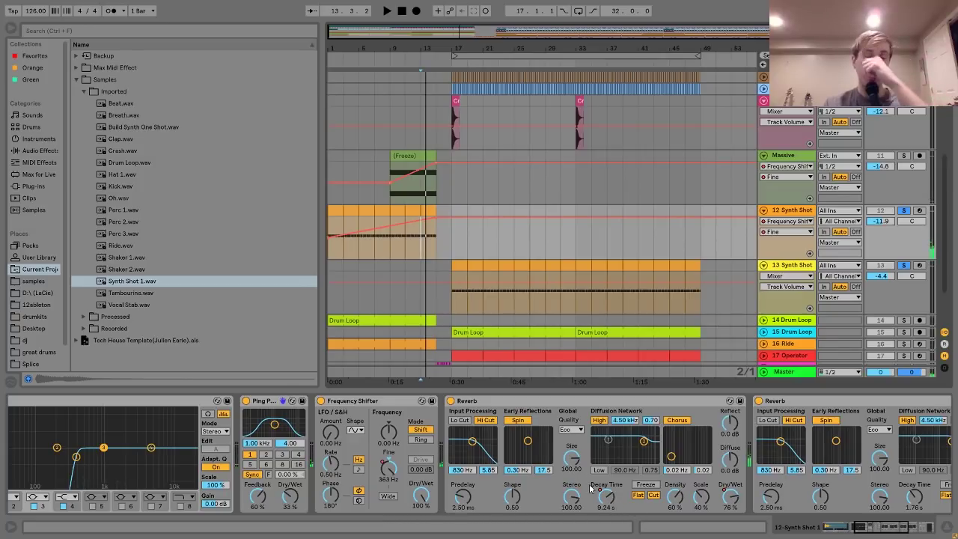
# Step: Show the first Reverb's Dry/Wet automation in a new lane on track 12, with its DecayTime automation in the main lane
pyautogui.hscroll(2, 591, 488)
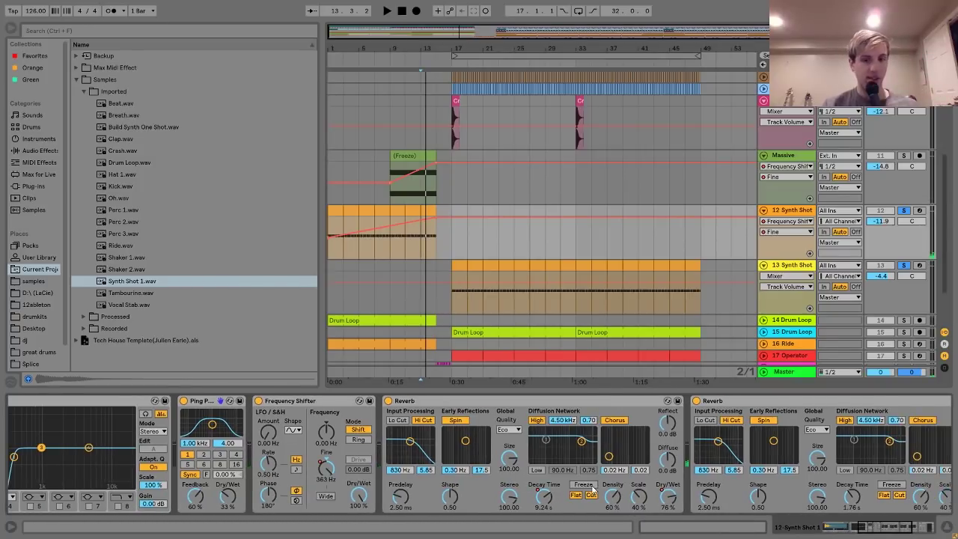
pyautogui.click(554, 497)
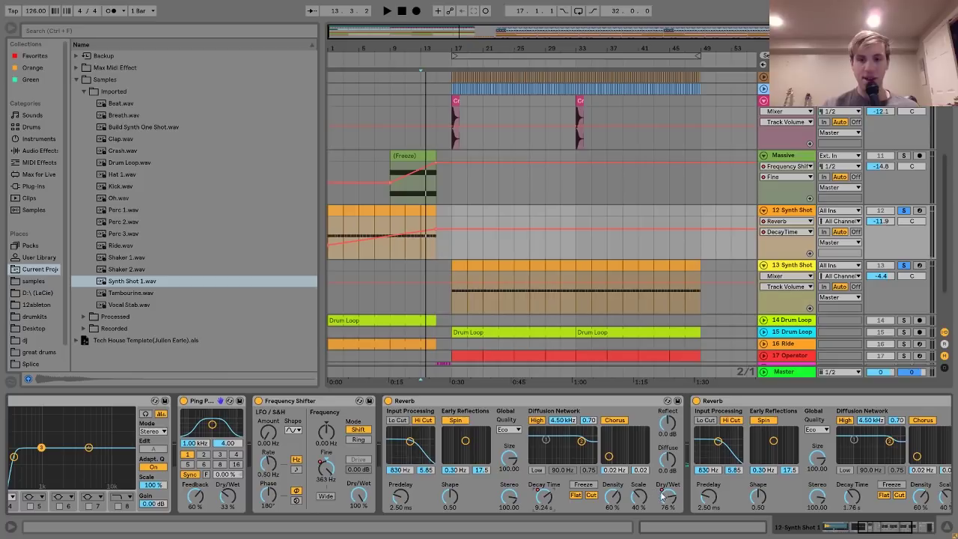
pyautogui.rightClick(659, 492)
pyautogui.click(707, 437)
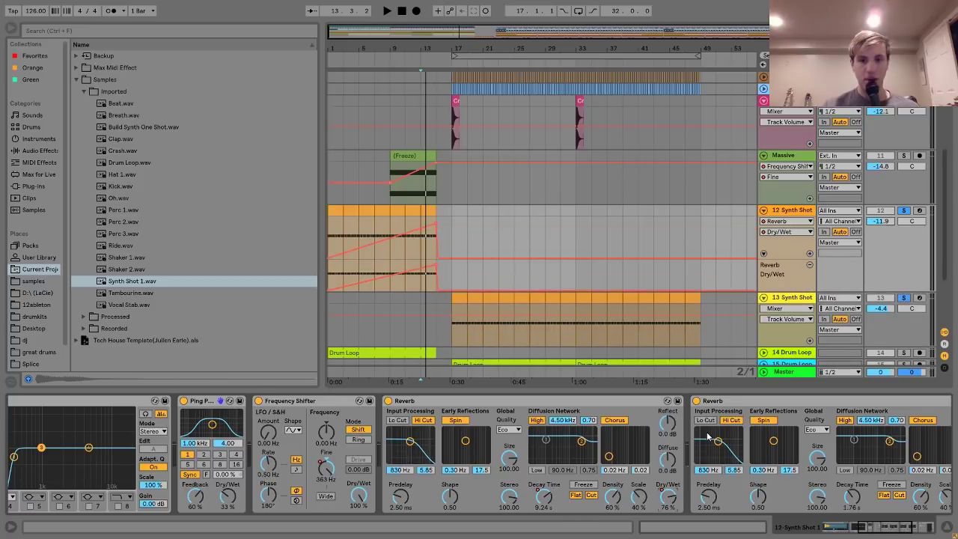
pyautogui.click(546, 500)
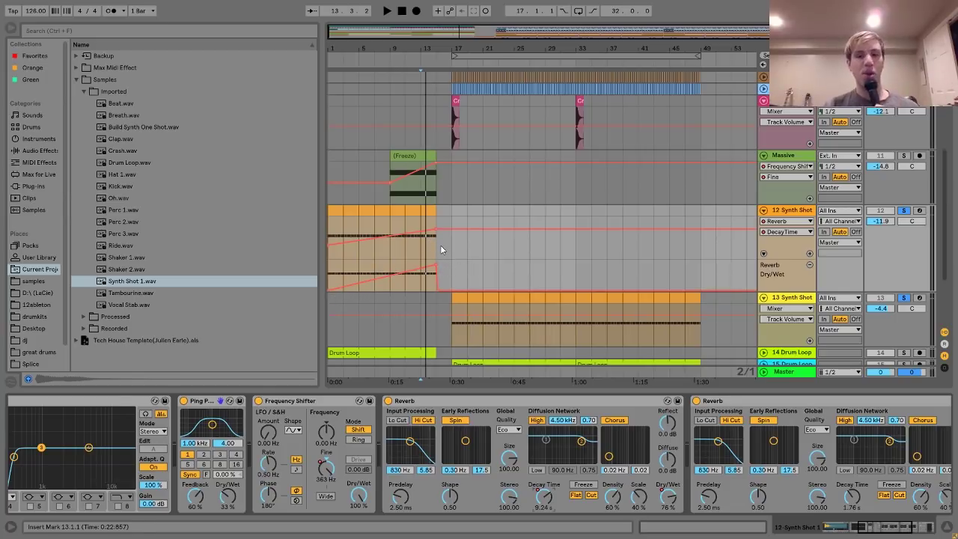
# Step: Examine track 12's second Reverb and sidechain Compressor, and bring up the devices of track 13 Synth Shot
pyautogui.scroll(-5, 608, 473)
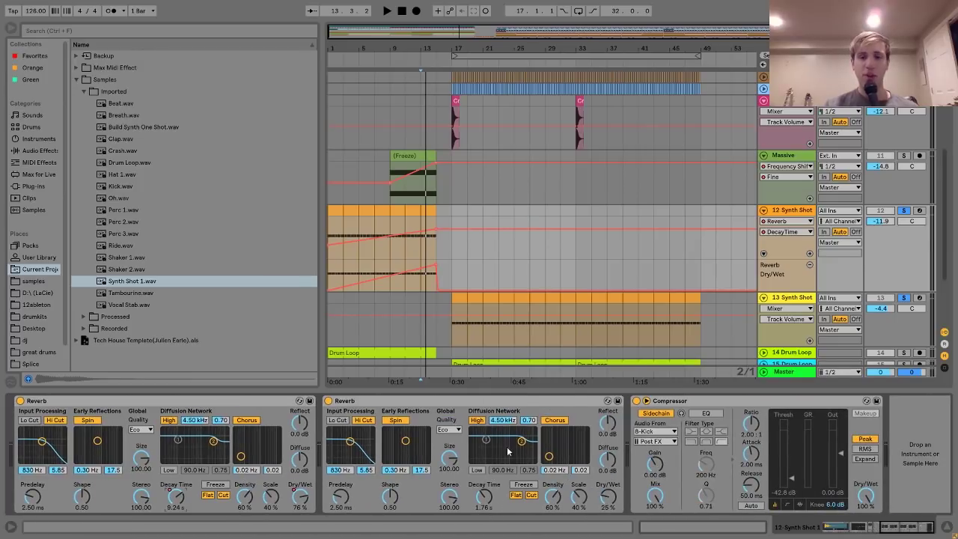
pyautogui.click(520, 400)
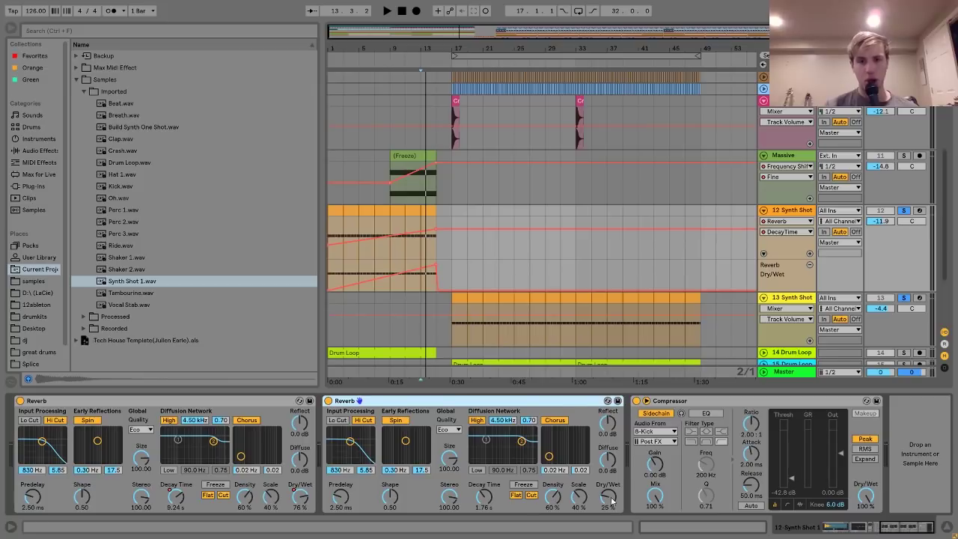
pyautogui.click(795, 303)
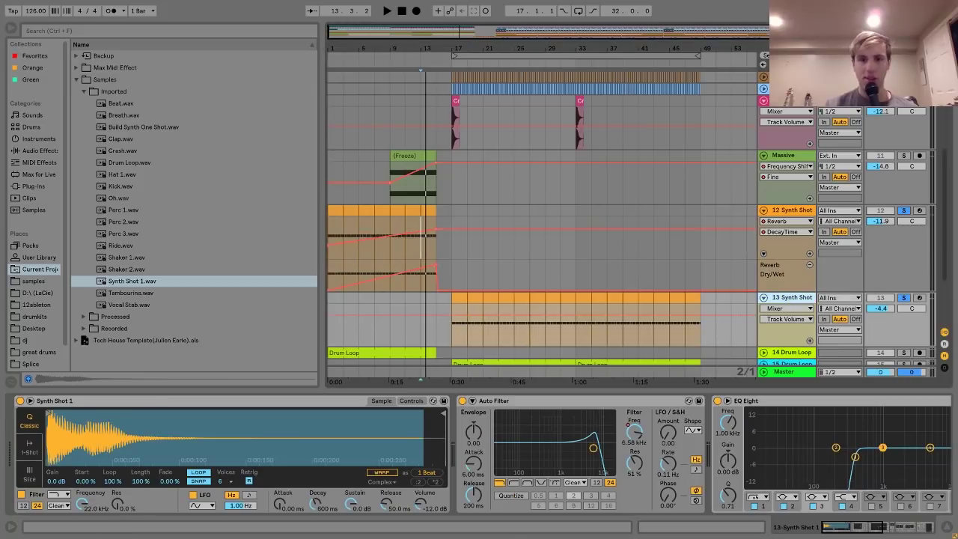
# Step: Select the first clip of track 13 Synth Shot at bar 17 and examine its device chain from the sampler to the Reverb
pyautogui.click(793, 210)
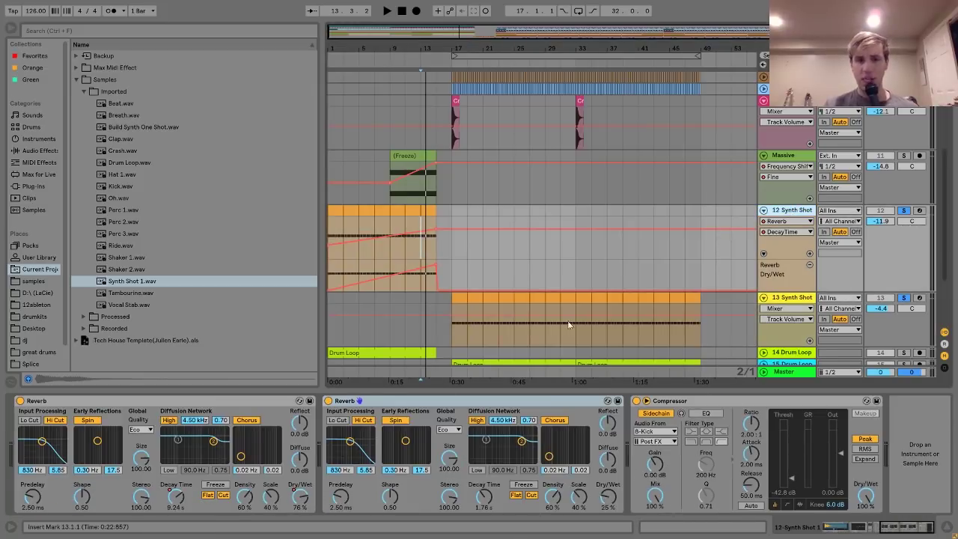
pyautogui.click(460, 313)
pyautogui.hscroll(2, 488, 310)
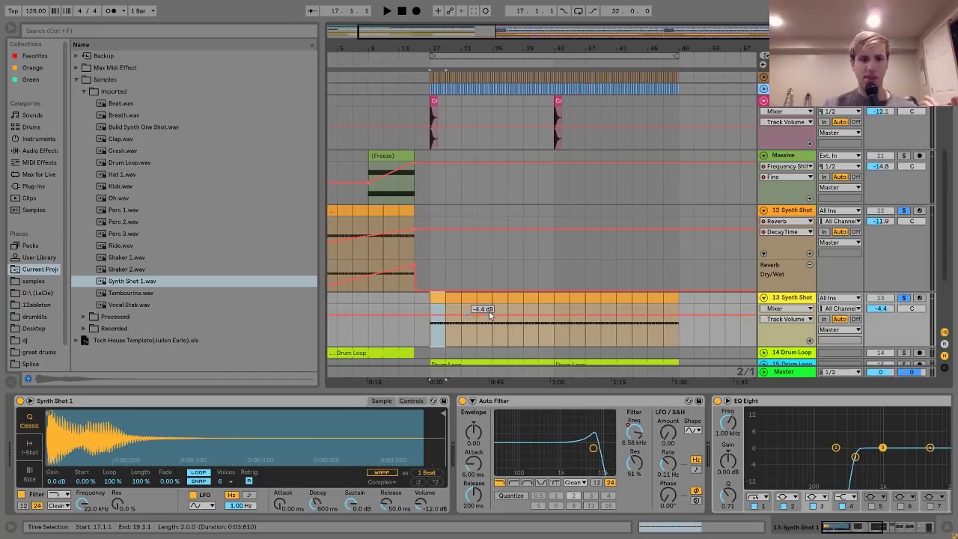
pyautogui.hscroll(6, 626, 444)
pyautogui.hscroll(-6, 626, 444)
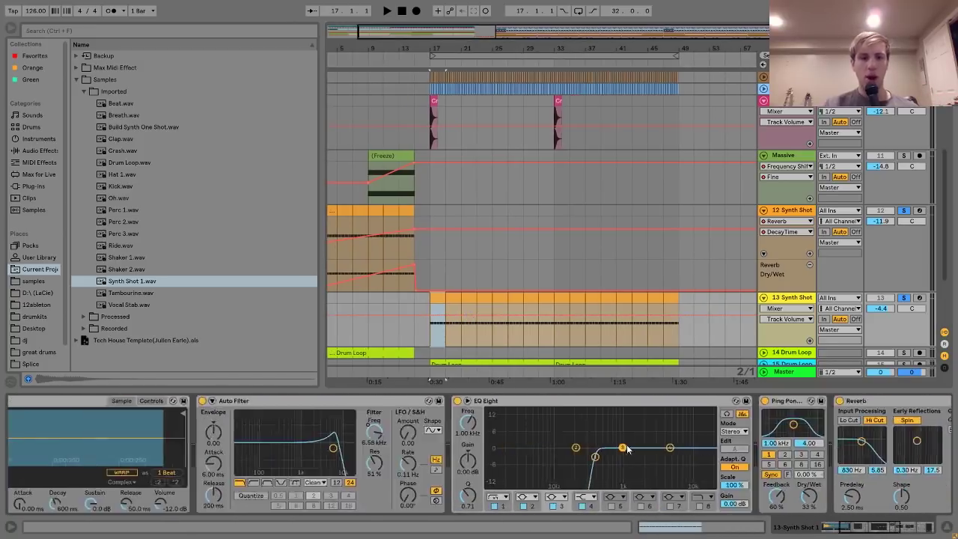
# Step: Show the Auto Filter's Frequency automation on track 13 Synth Shot and play the track from bar 17
pyautogui.click(636, 438)
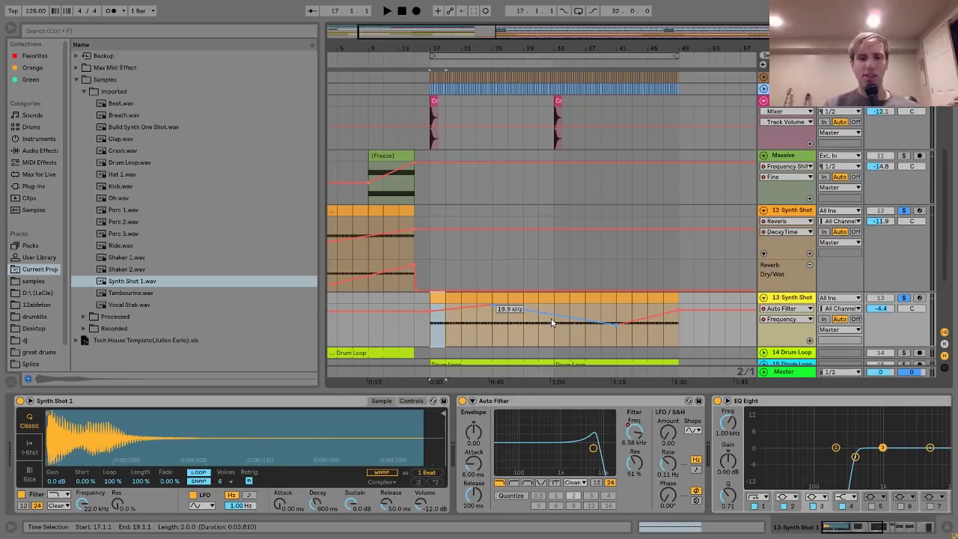
pyautogui.scroll(-5, 551, 322)
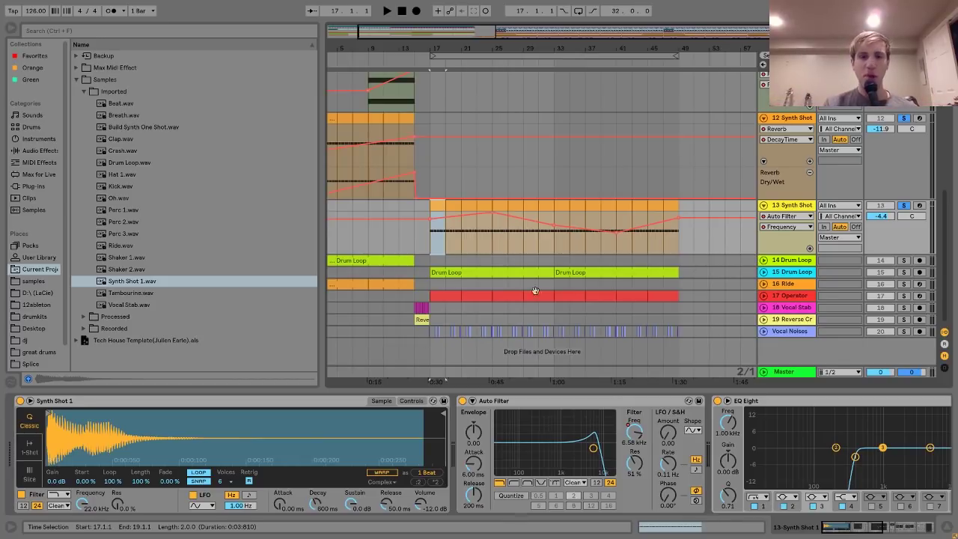
pyautogui.press('space')
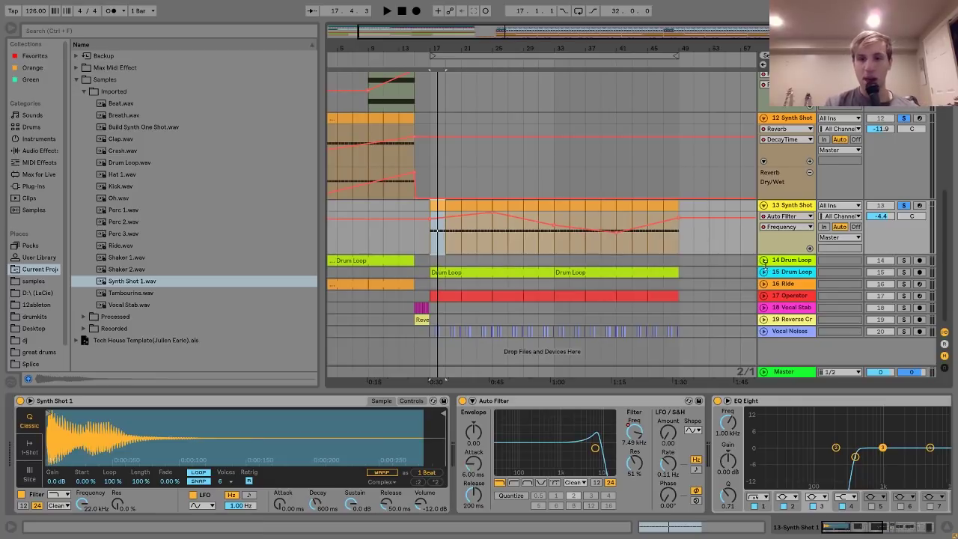
# Step: Expand track 15 Drum Loop and display its Auto Filter Frequency automation
pyautogui.click(763, 271)
pyautogui.click(788, 282)
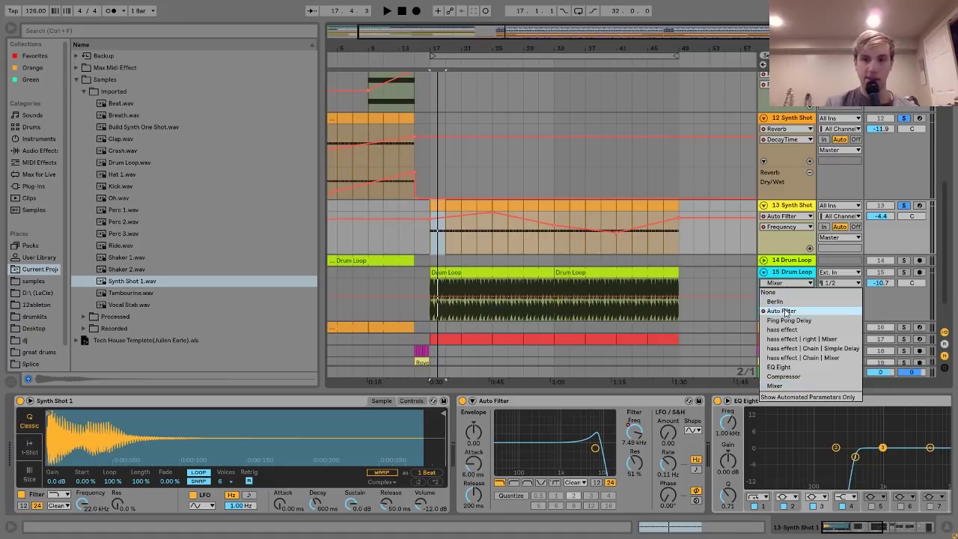
pyautogui.click(784, 311)
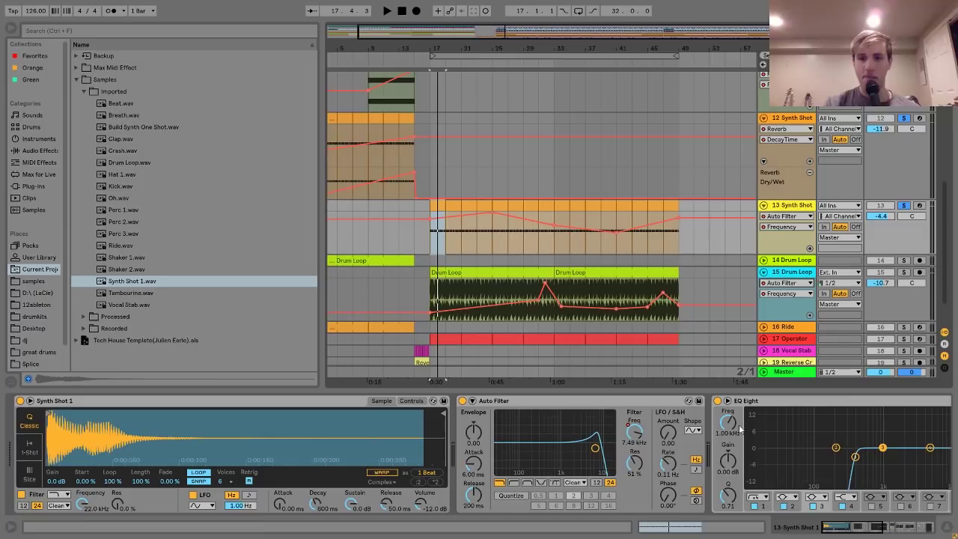
pyautogui.scroll(-8, 741, 438)
pyautogui.scroll(4, 730, 439)
pyautogui.scroll(-4, 729, 439)
pyautogui.scroll(8, 710, 408)
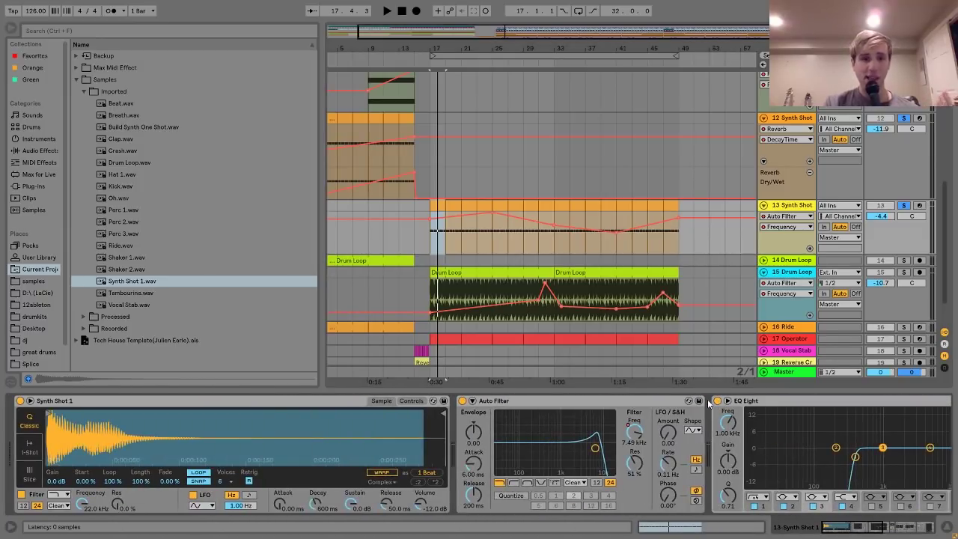
# Step: Solo tracks 14 and 15 Drum Loop together, and play track 14's clip from bar 1
pyautogui.click(903, 261)
pyautogui.keyDown('ctrl'); pyautogui.click(903, 271); pyautogui.keyUp('ctrl')
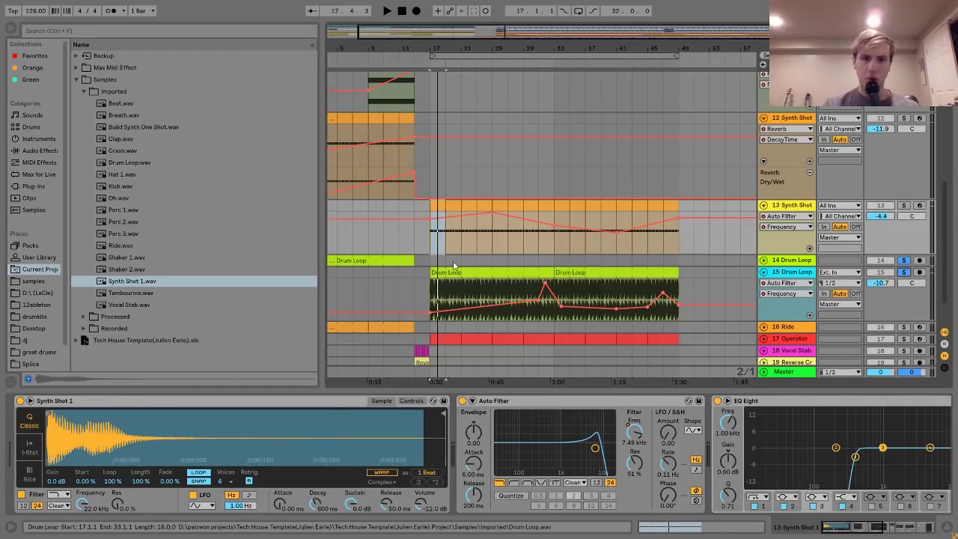
pyautogui.click(374, 259)
pyautogui.press('space')
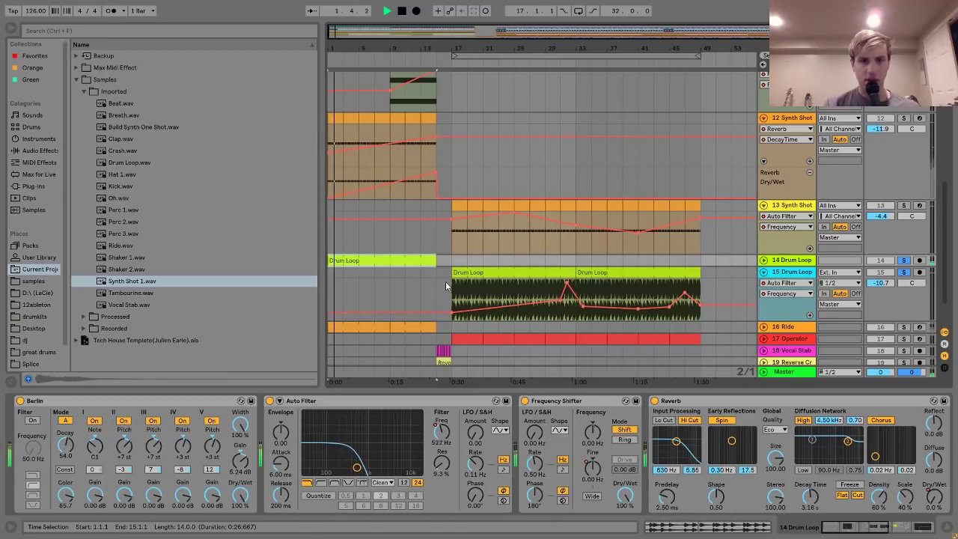
# Step: Play track 15 Drum Loop from bar 17 and again from bar 31 through the filter peak
pyautogui.click(585, 274)
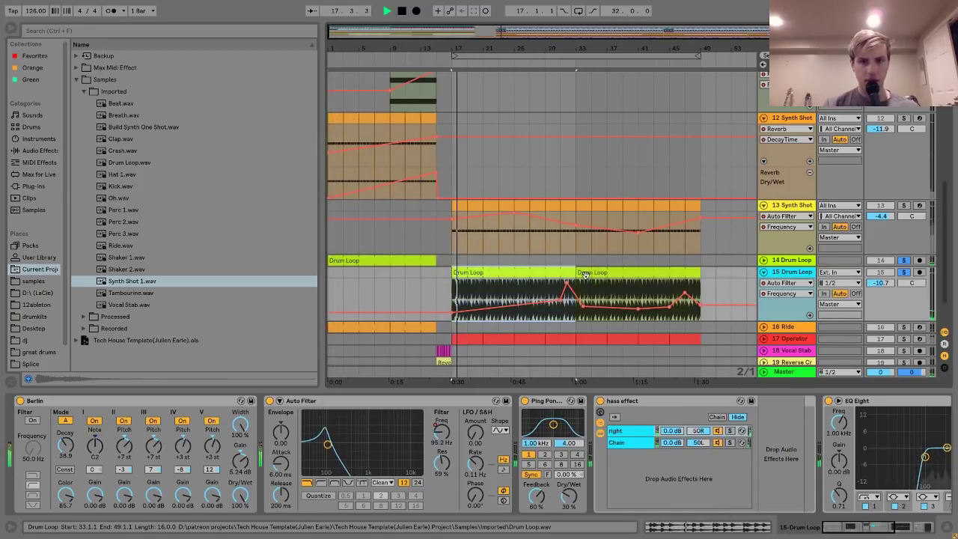
pyautogui.click(563, 316)
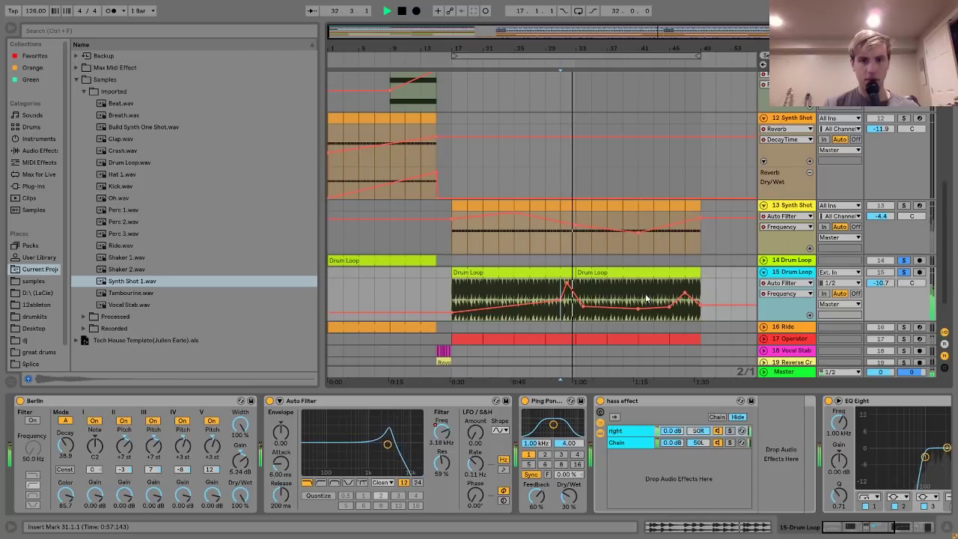
pyautogui.press('space')
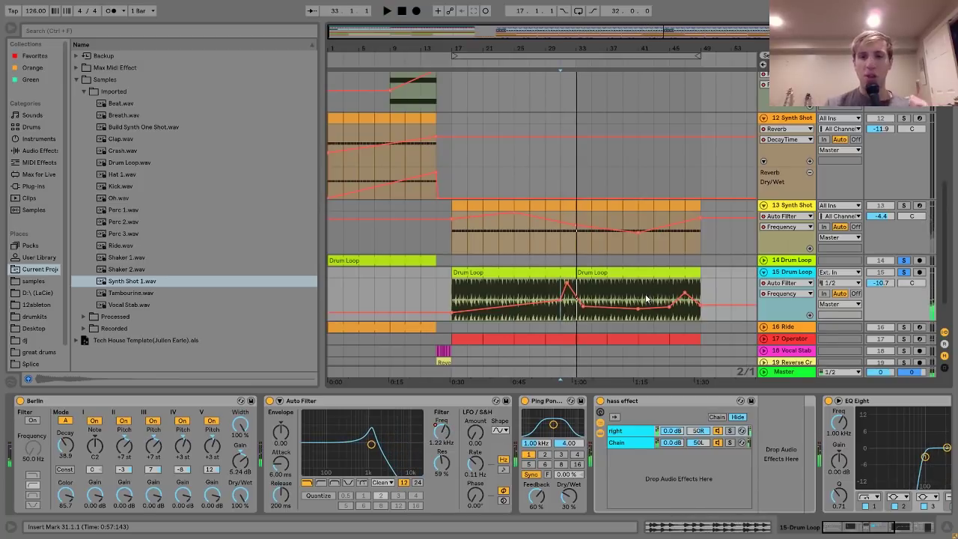
# Step: Reveal the source sample of track 14's Drum Loop clip in the browser
pyautogui.click(361, 262)
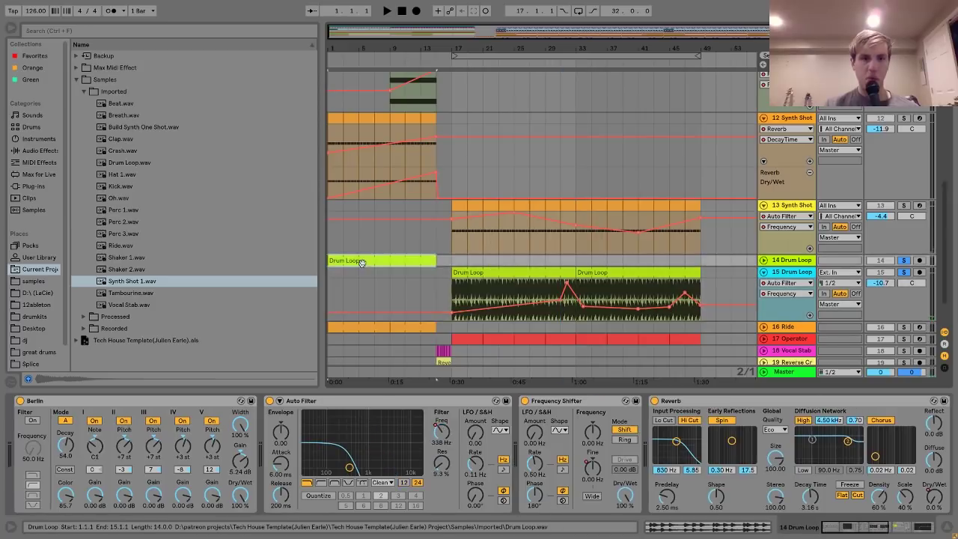
pyautogui.rightClick(362, 261)
pyautogui.click(408, 346)
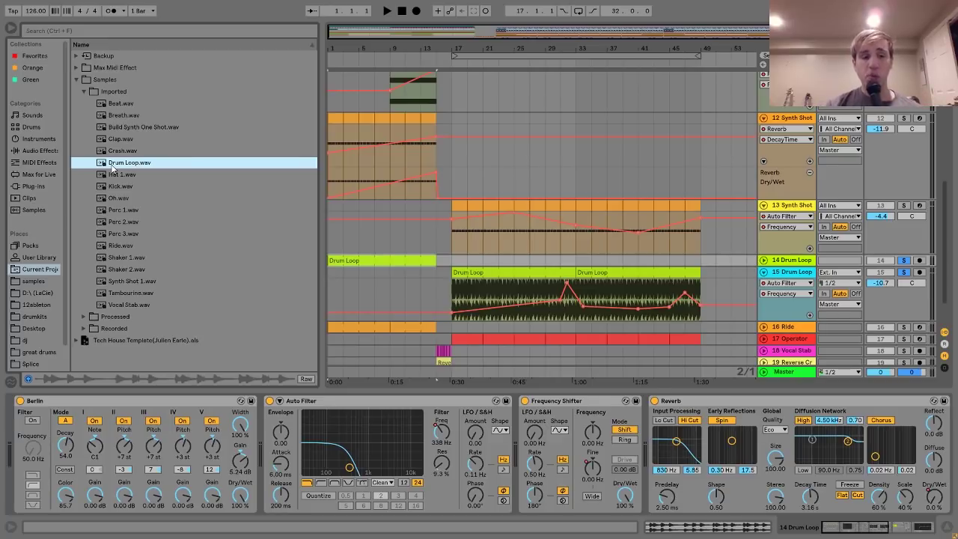
# Step: Select the Berlin device on track 14 Drum Loop and browse the list of audio effects
pyautogui.click(60, 402)
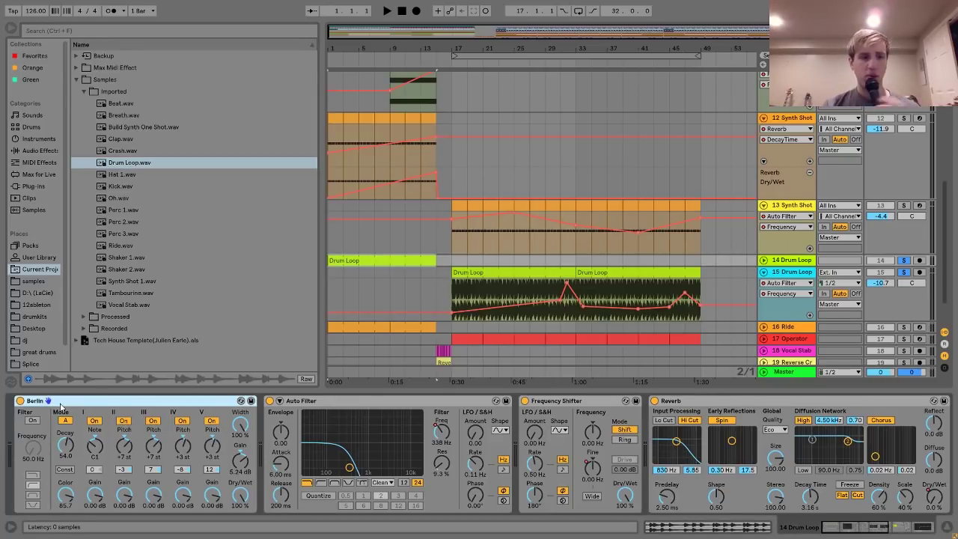
pyautogui.click(39, 151)
pyautogui.scroll(-5, 175, 300)
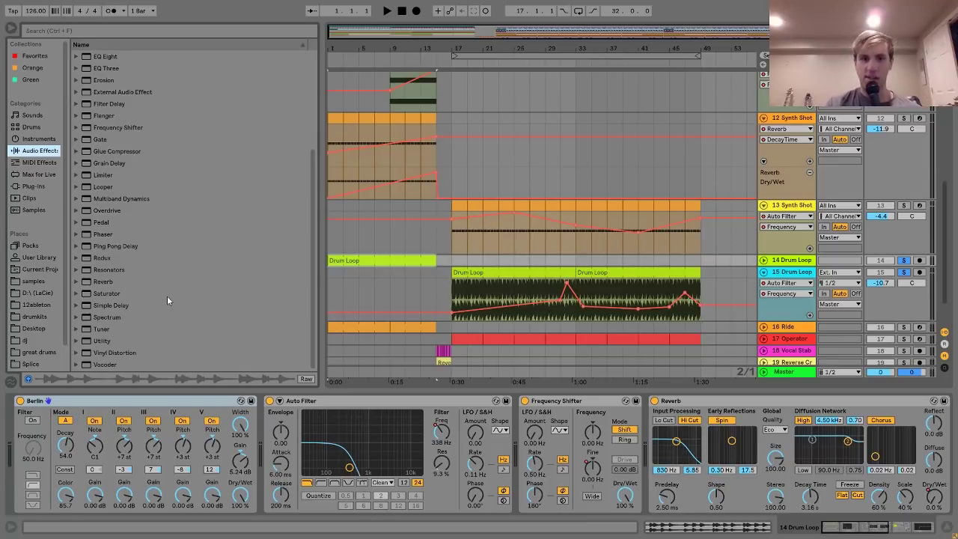
# Step: Audition track 14 Drum Loop with the Berlin effect from bar 1 and again from bar 11
pyautogui.press('space')
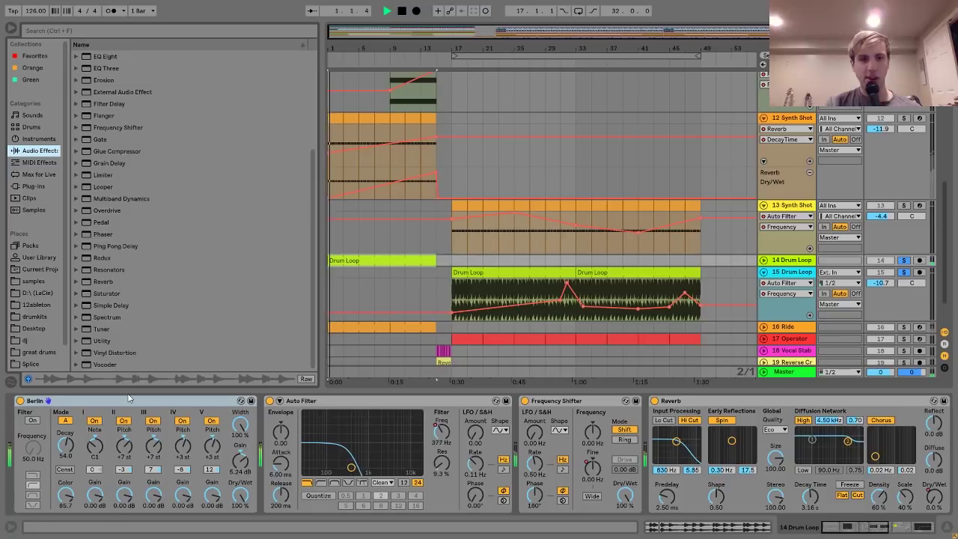
pyautogui.click(405, 253)
pyautogui.press('space')
pyautogui.press('space')
pyautogui.click(405, 262)
pyautogui.press('space')
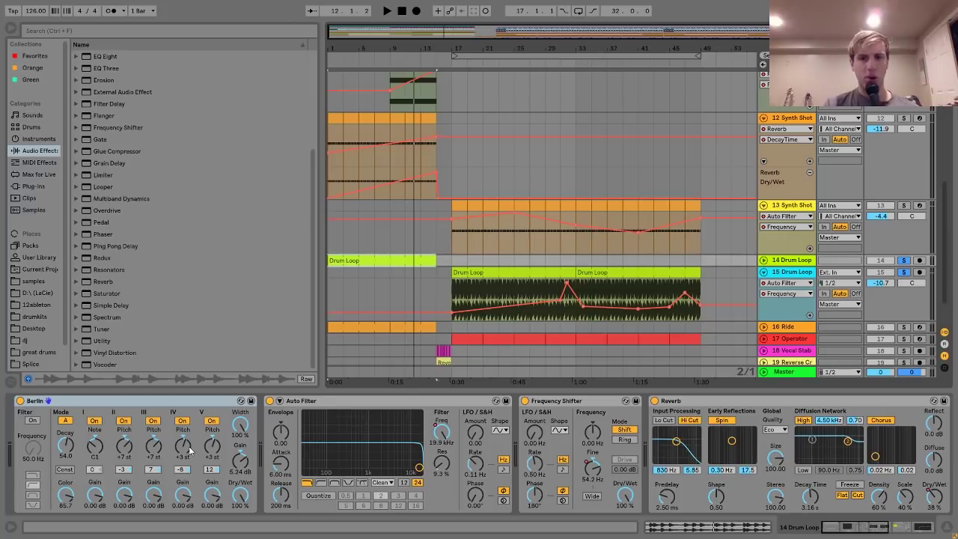
# Step: Replay track 14 Drum Loop from bar 1 and show its Auto Filter Frequency automation
pyautogui.click(354, 263)
pyautogui.press('space')
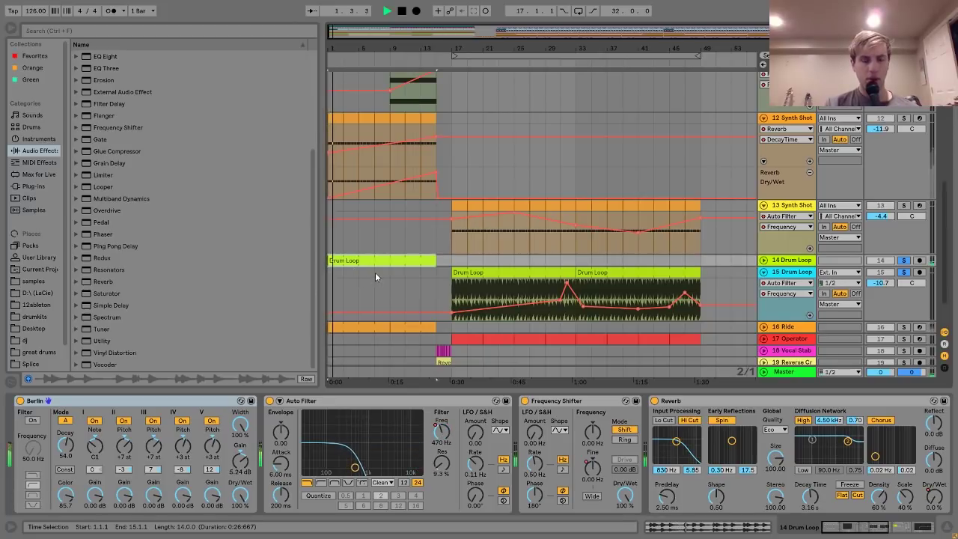
pyautogui.press('space')
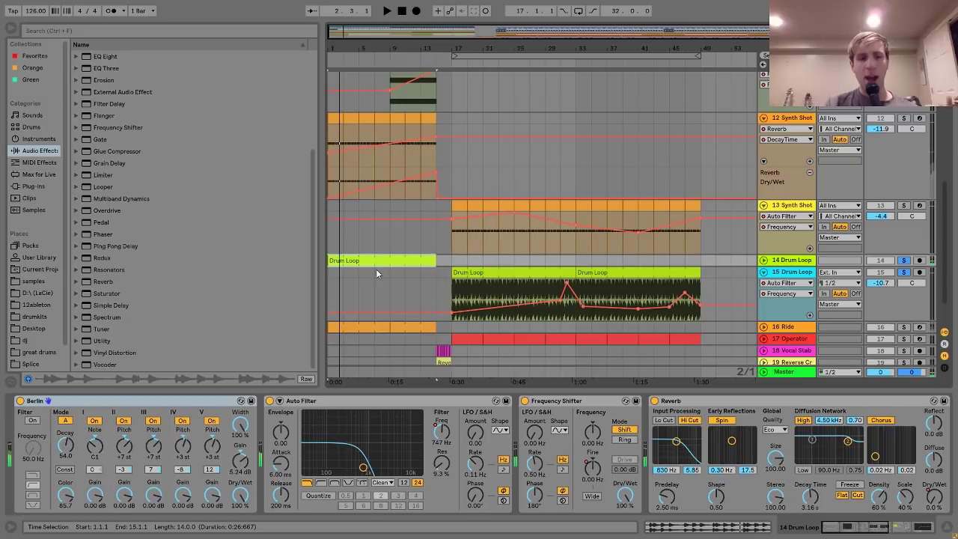
pyautogui.rightClick(442, 431)
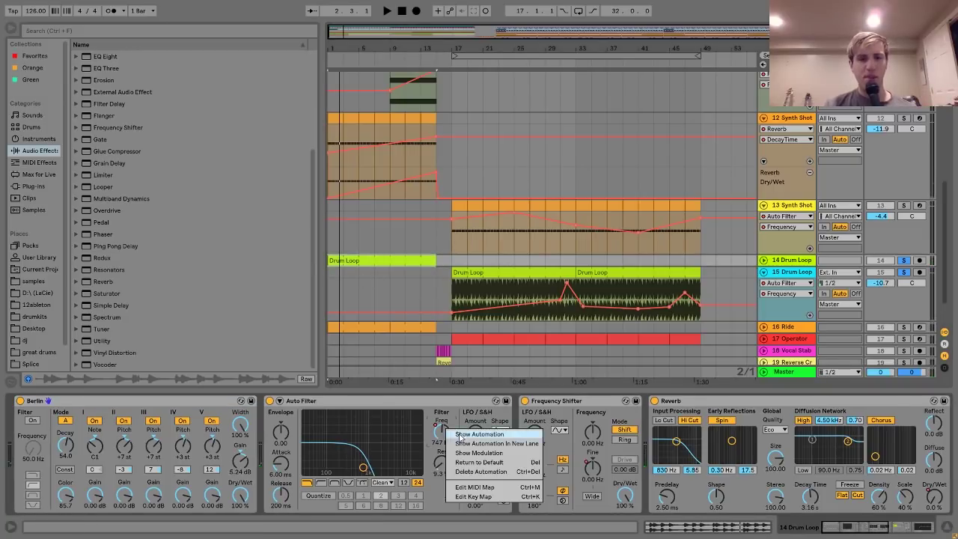
pyautogui.click(479, 435)
pyautogui.scroll(-2, 369, 289)
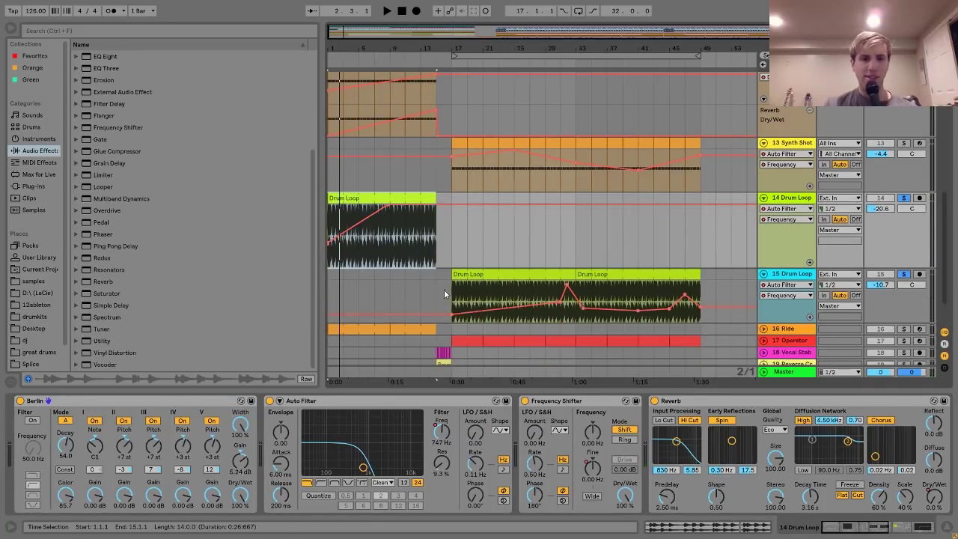
# Step: Bring up the devices of track 15 Drum Loop and check its Auto Filter Frequency control
pyautogui.click(545, 315)
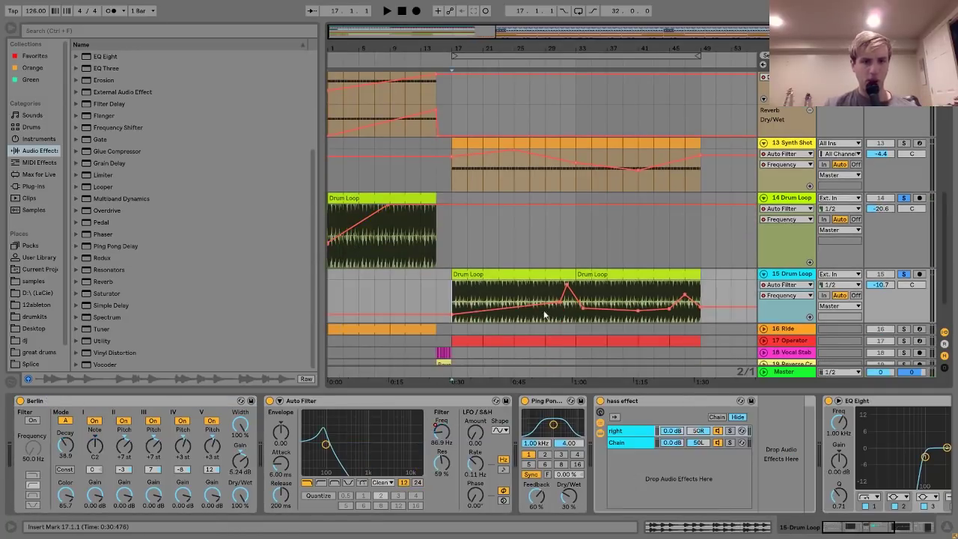
pyautogui.rightClick(443, 438)
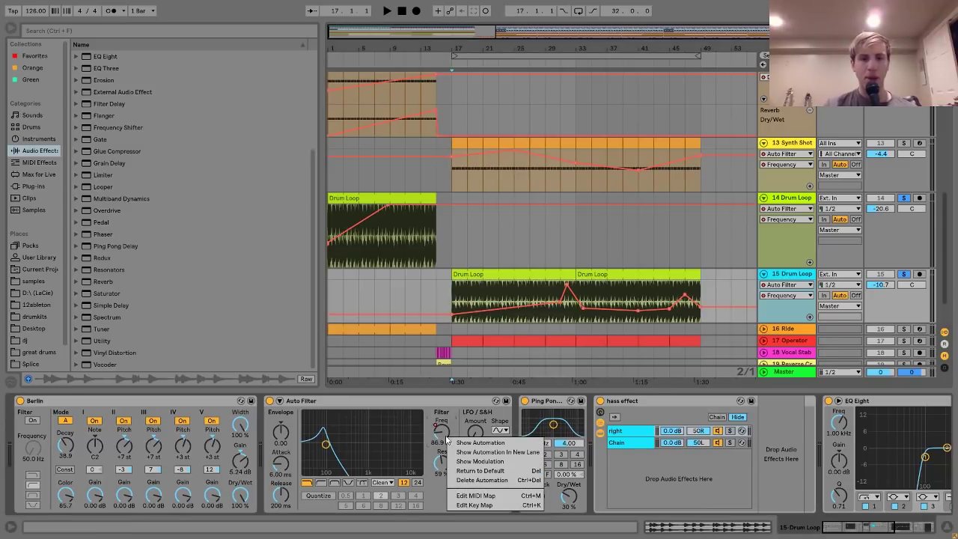
pyautogui.click(455, 299)
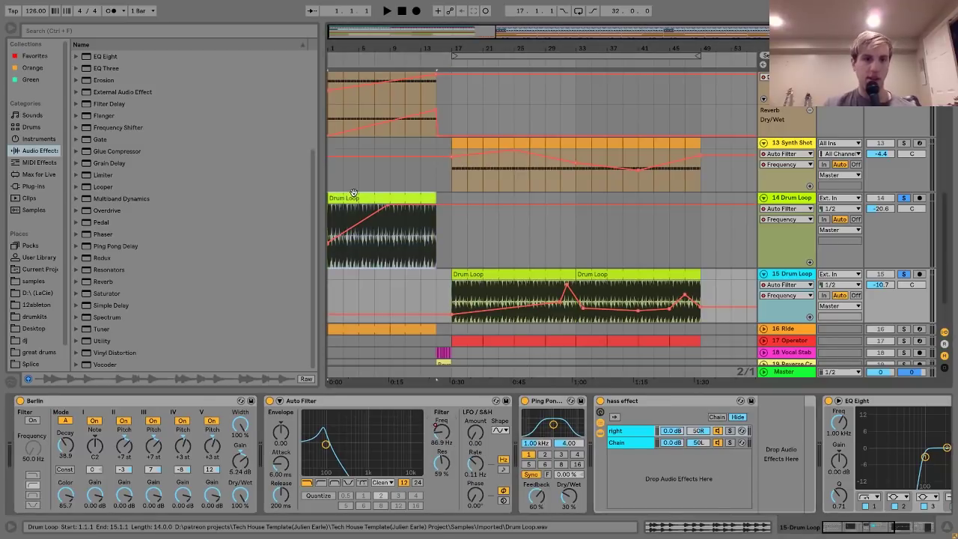
# Step: Show the Frequency Shifter's Fine automation on track 14 Drum Loop and play the track from bar 11
pyautogui.click(388, 252)
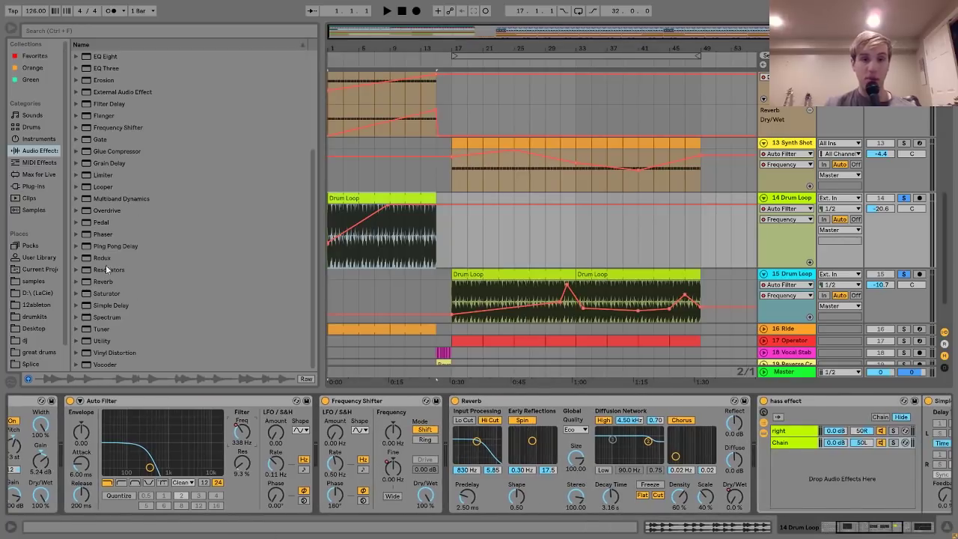
pyautogui.click(393, 466)
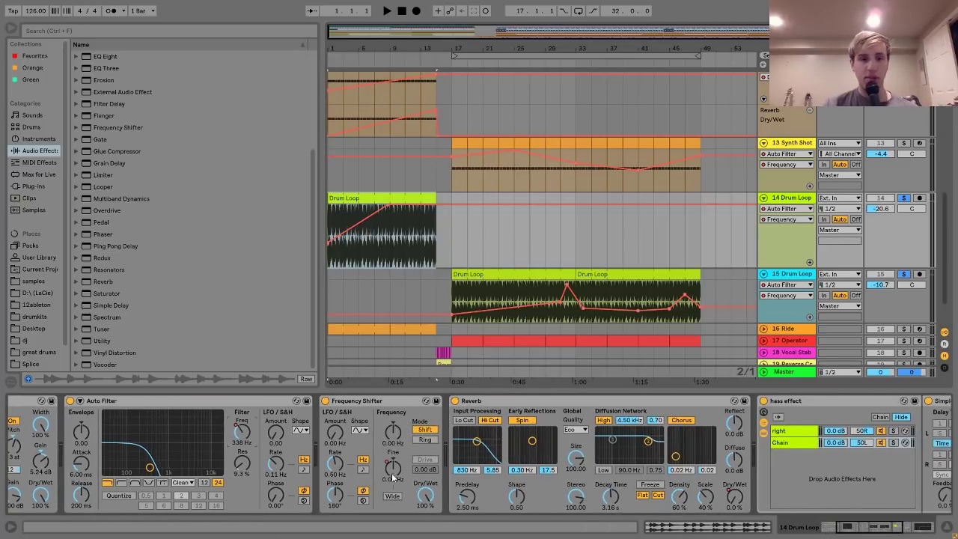
pyautogui.click(401, 216)
pyautogui.press('space')
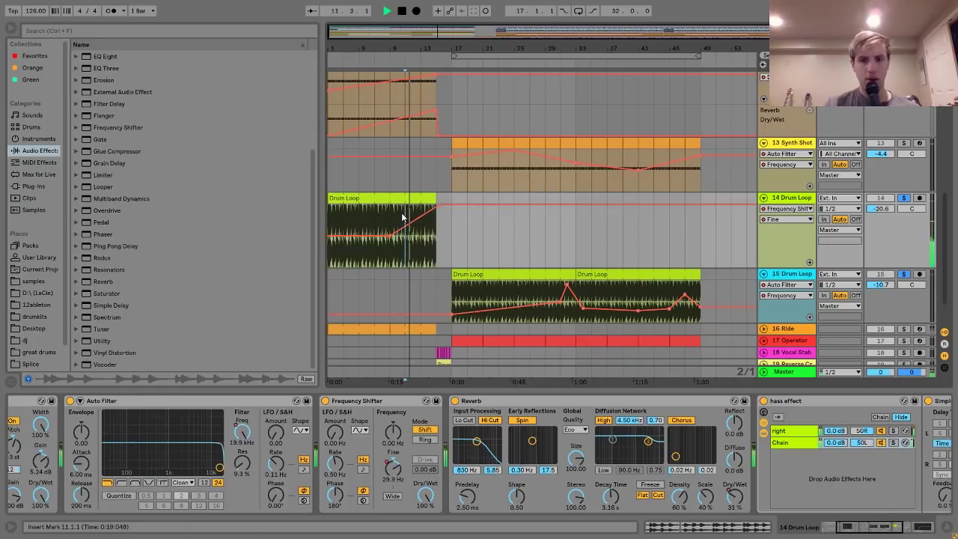
pyautogui.press('space')
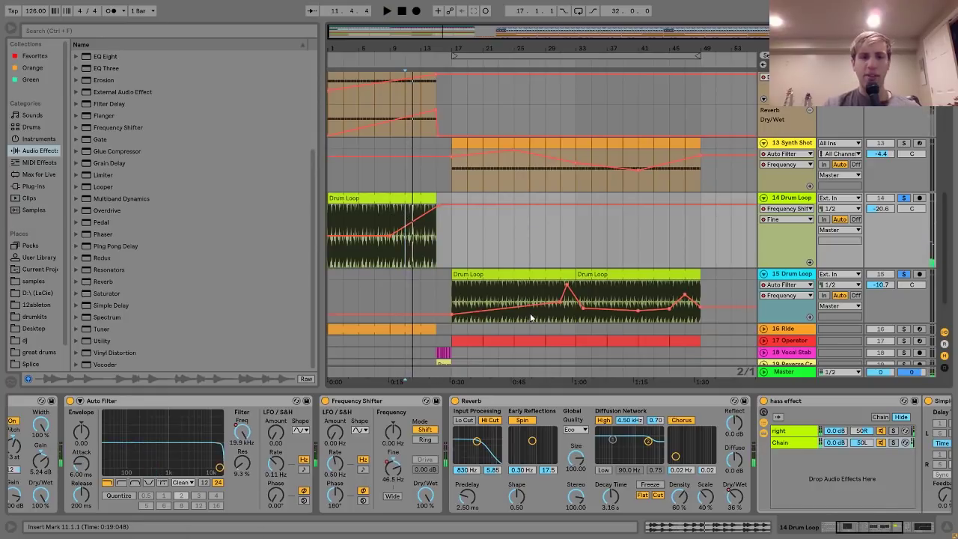
# Step: Display the Reverb's Dry/Wet automation on track 14 Drum Loop
pyautogui.hscroll(5, 565, 505)
pyautogui.click(610, 497)
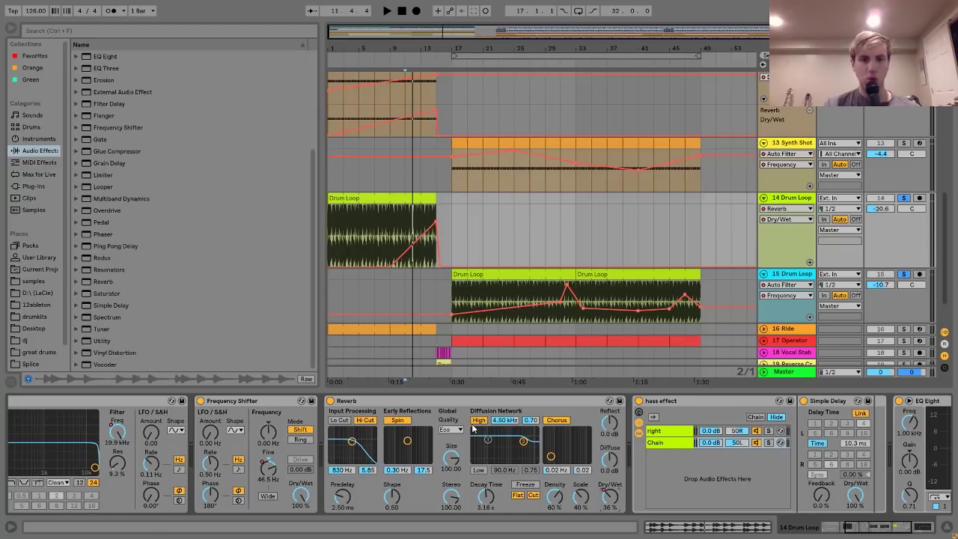
# Step: Select the hass effect rack on track 14 and compare playback with the rack switched off and on
pyautogui.hscroll(5, 473, 428)
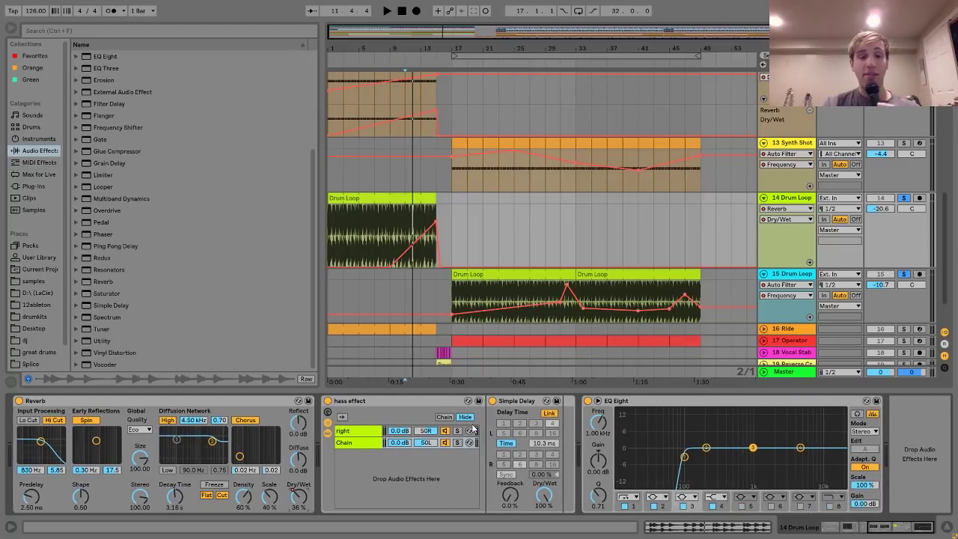
pyautogui.click(401, 403)
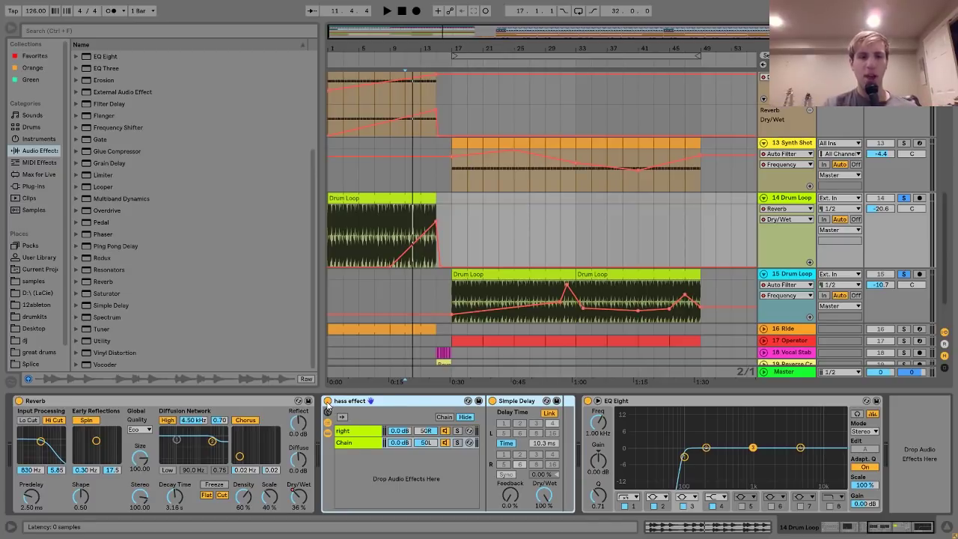
pyautogui.click(327, 404)
pyautogui.press('space')
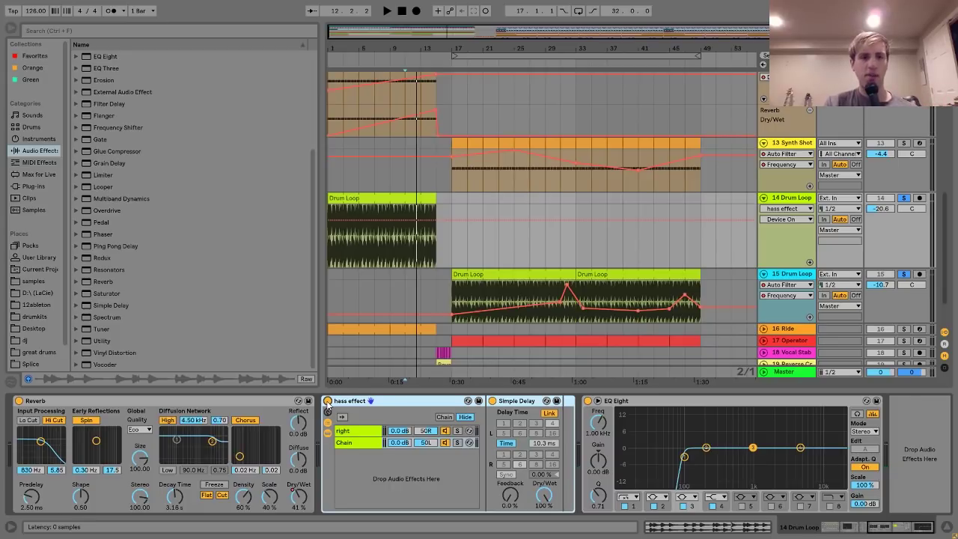
# Step: Play the full mix from bar 11 with track 14 Drum Loop unsoloed, and solo the track again
pyautogui.click(904, 198)
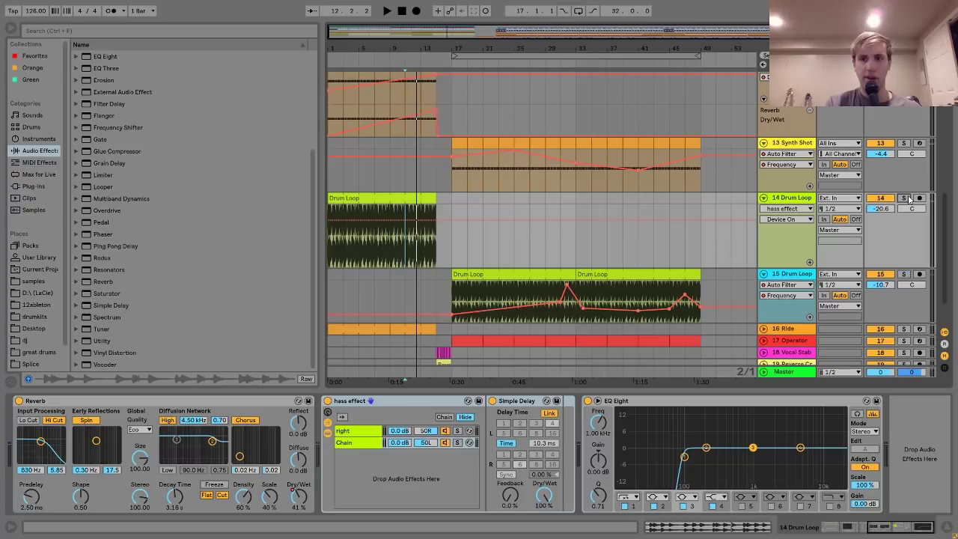
pyautogui.press('space')
pyautogui.press('space')
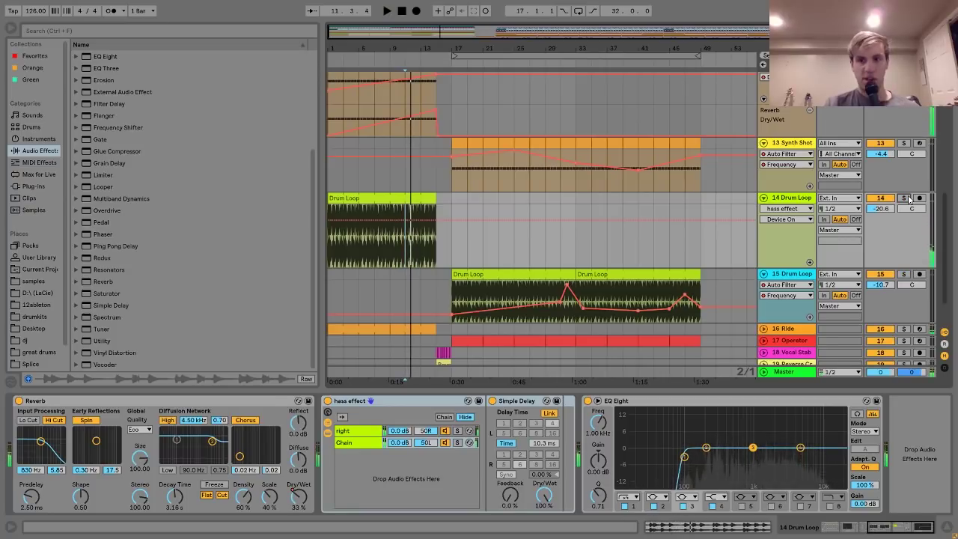
pyautogui.click(908, 198)
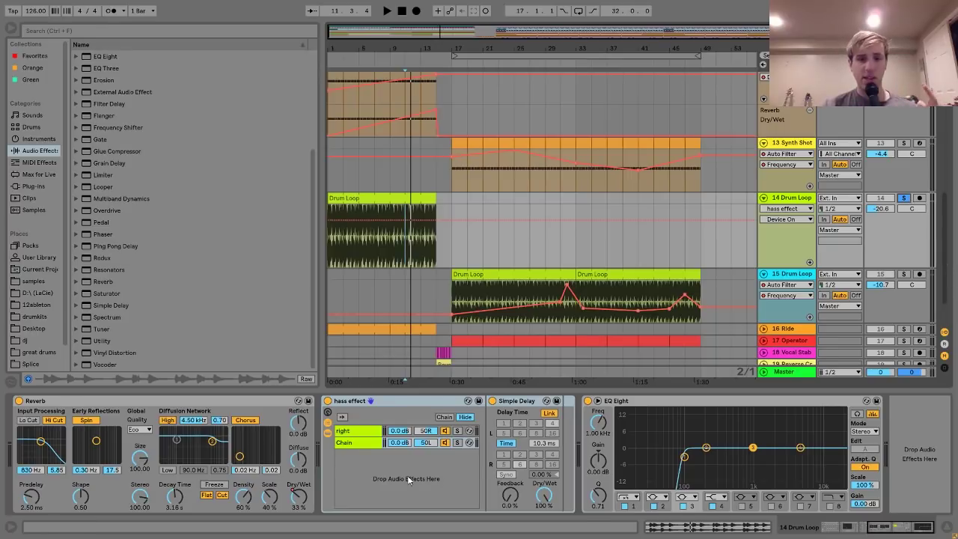
# Step: Examine the 50L chain of the hass effect rack with its Simple Delay, and select the EQ Eight on track 14
pyautogui.click(354, 444)
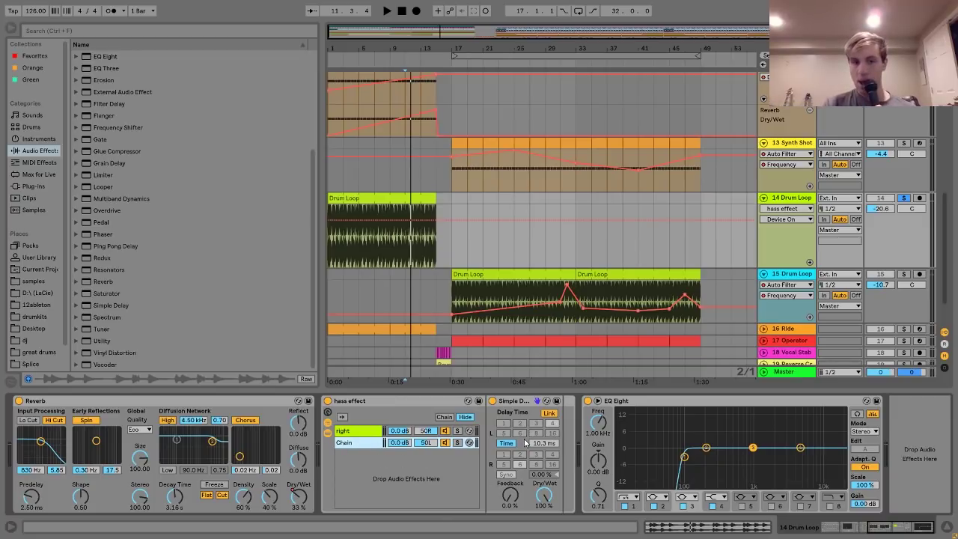
pyautogui.click(658, 421)
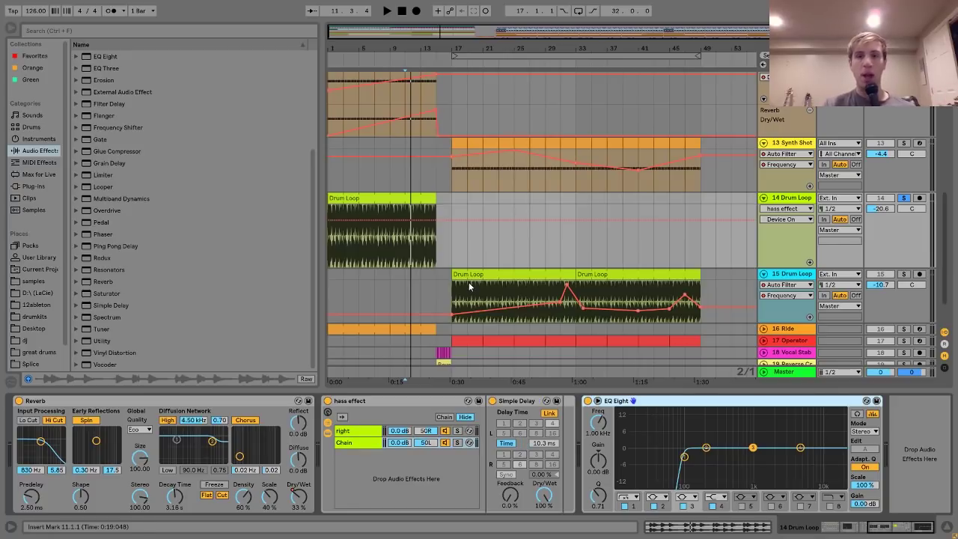
# Step: Solo track 15 Drum Loop alongside track 14 and examine its device chain from Berlin to EQ Eight
pyautogui.click(792, 274)
pyautogui.click(903, 274)
pyautogui.hscroll(3, 608, 432)
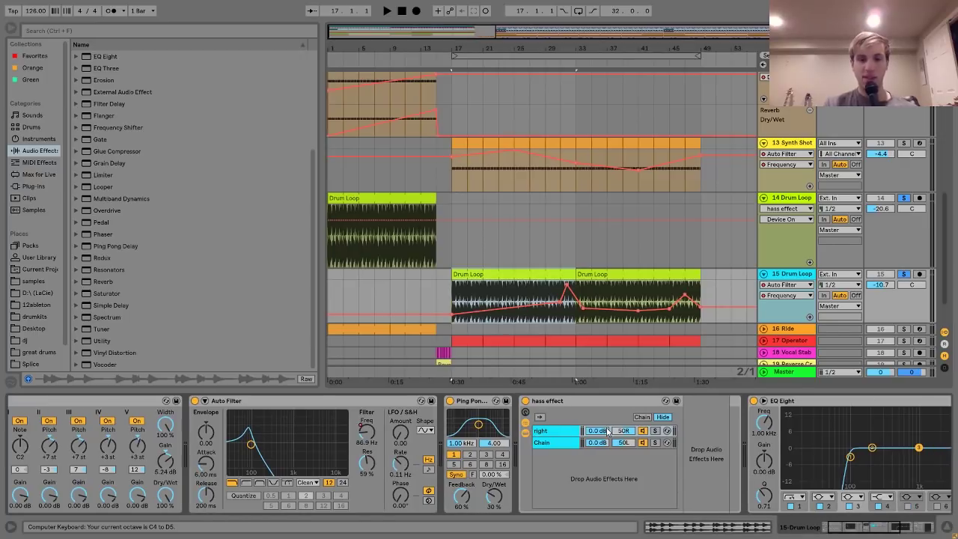
pyautogui.hscroll(-3, 518, 451)
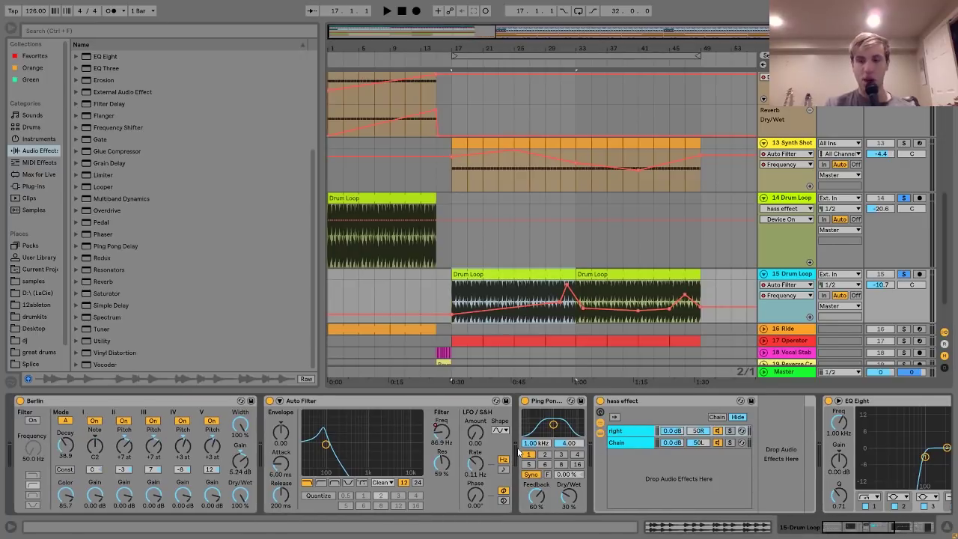
pyautogui.hscroll(2, 523, 457)
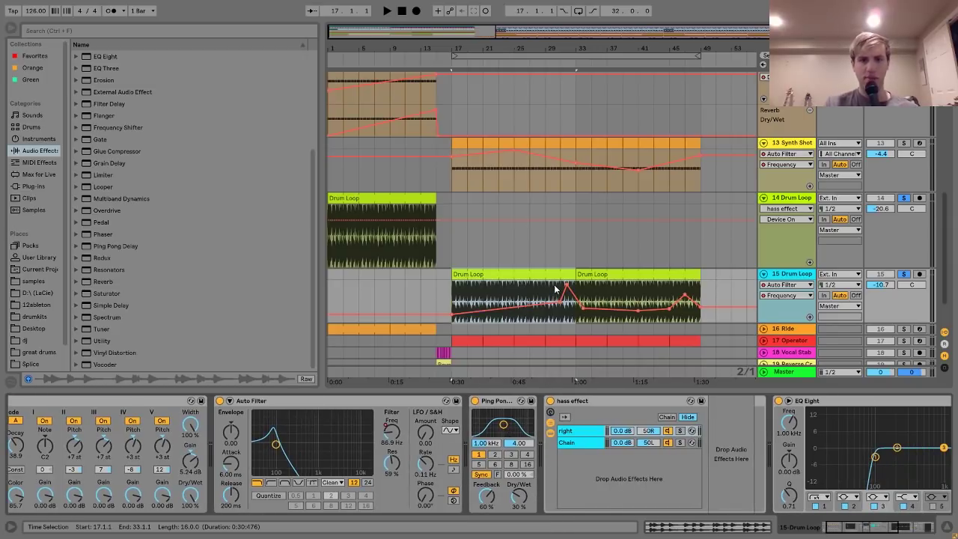
# Step: Play from about bar 31 to audition the peak in track 15's Auto Filter Frequency automation
pyautogui.click(560, 261)
pyautogui.press('space')
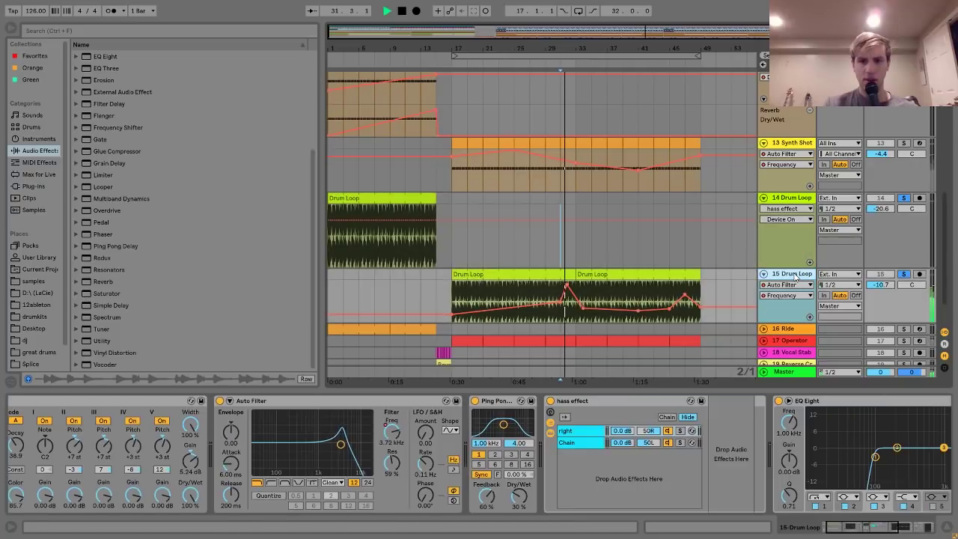
pyautogui.click(795, 308)
pyautogui.press('space')
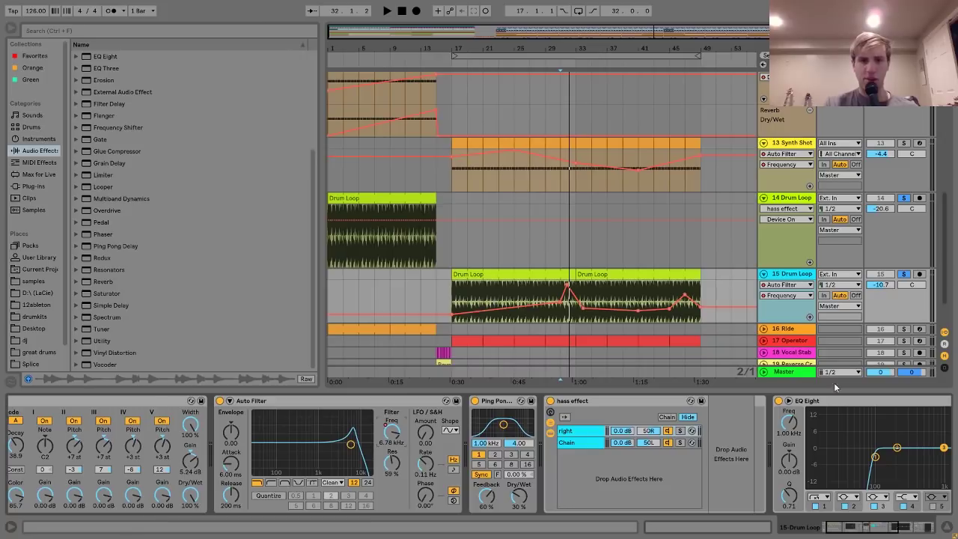
# Step: Audition track 13 Synth Shot together with the drum loops, unsolo it and bring back track 15's devices
pyautogui.click(798, 142)
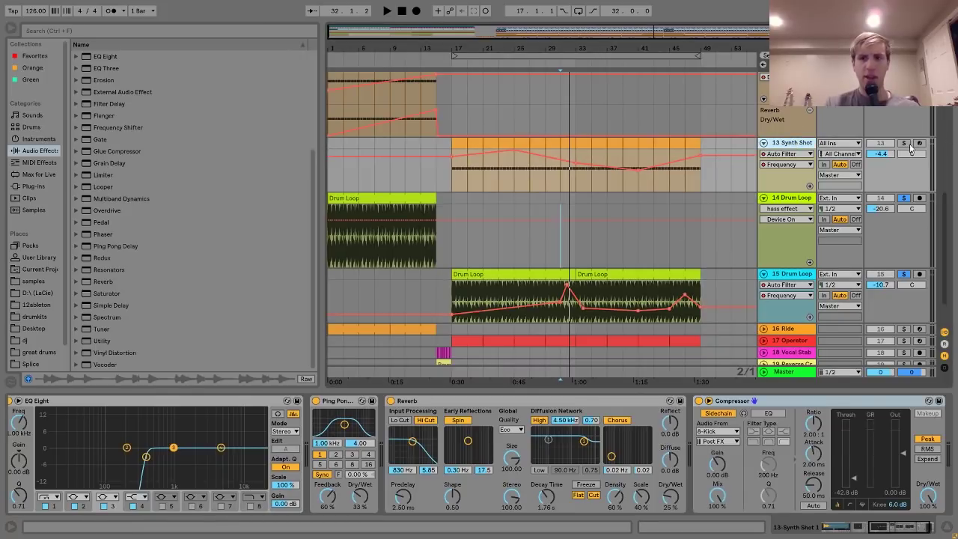
pyautogui.click(904, 143)
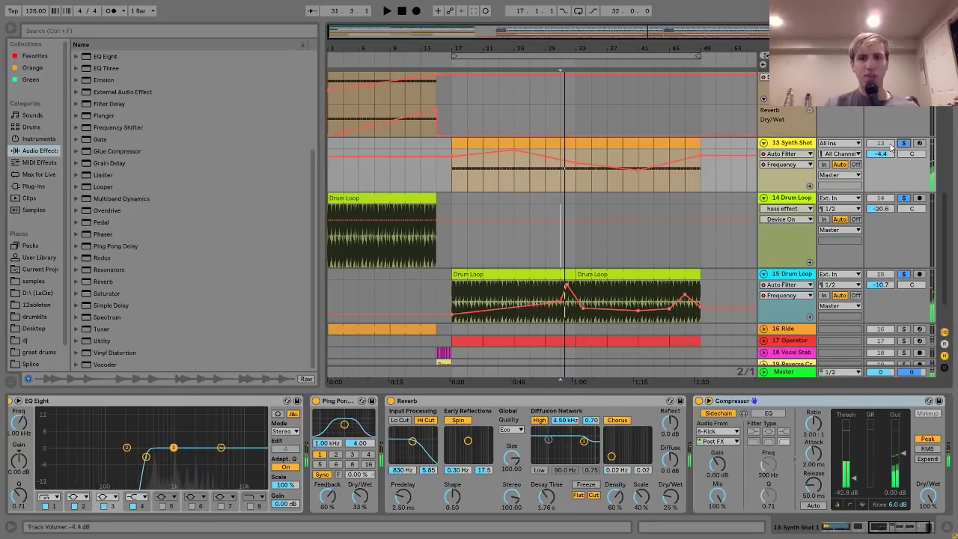
pyautogui.click(904, 143)
pyautogui.click(791, 274)
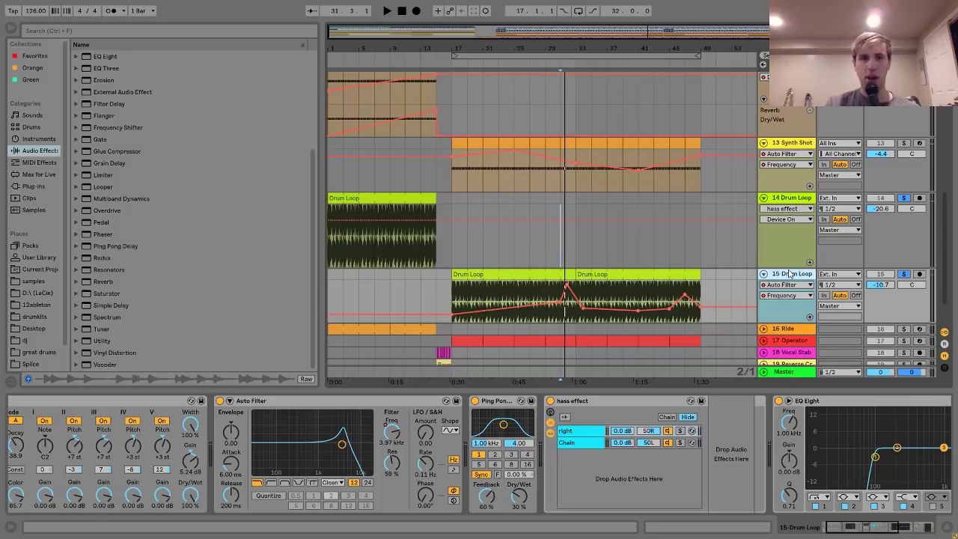
# Step: Solo track 16 Ride, play it from bar 1 and unfold the track
pyautogui.scroll(-3, 782, 219)
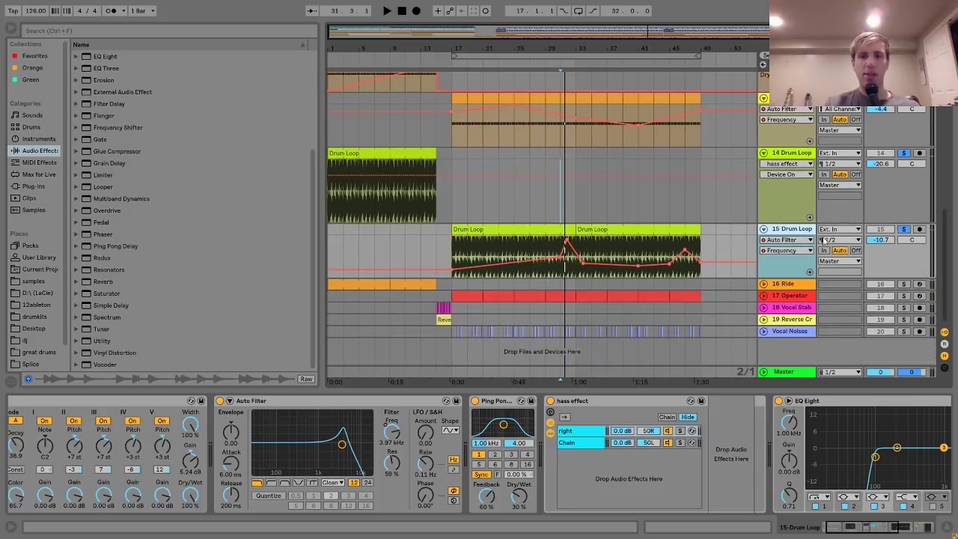
pyautogui.click(367, 291)
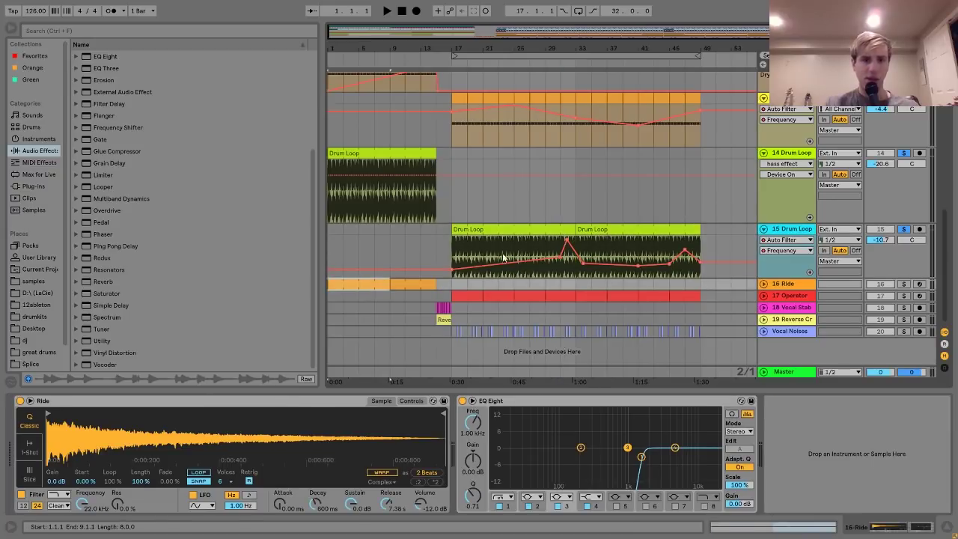
pyautogui.click(903, 286)
pyautogui.press('space')
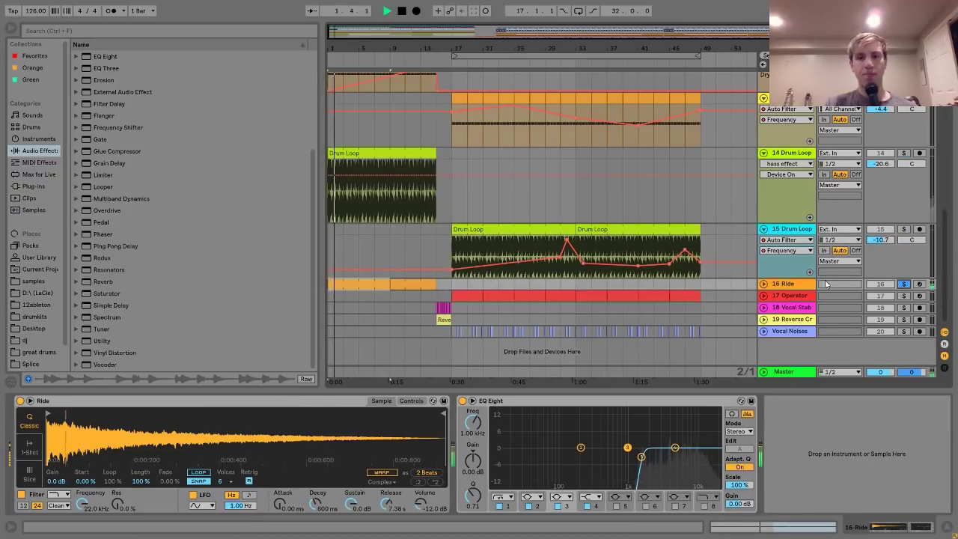
pyautogui.click(763, 283)
pyautogui.press('space')
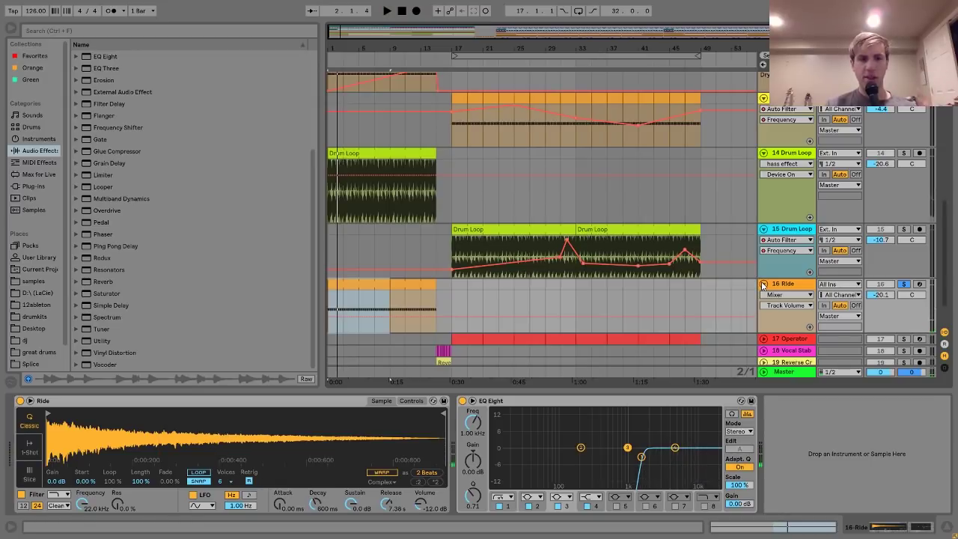
# Step: Locate the Ride sample's file in the browser and play the soloed Ride track again
pyautogui.rightClick(273, 434)
pyautogui.click(303, 451)
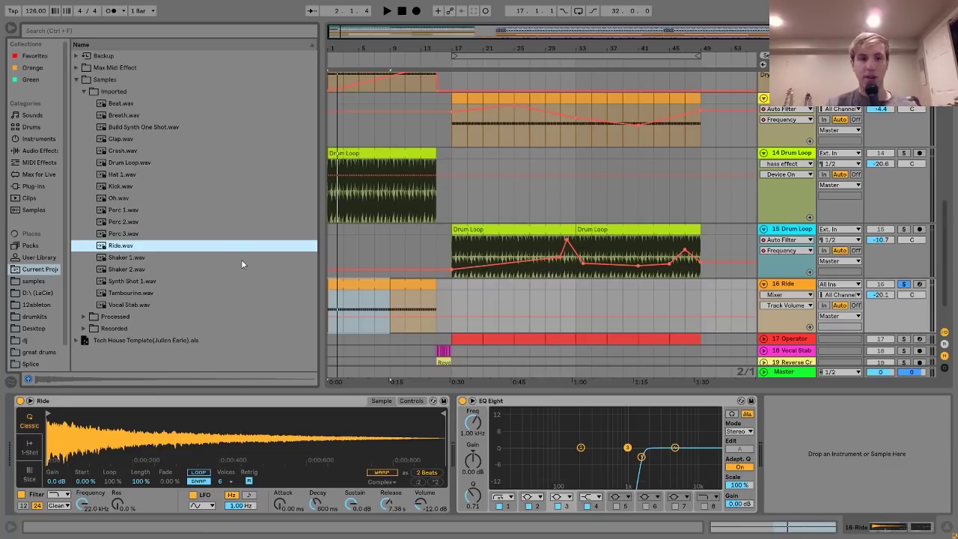
pyautogui.press('space')
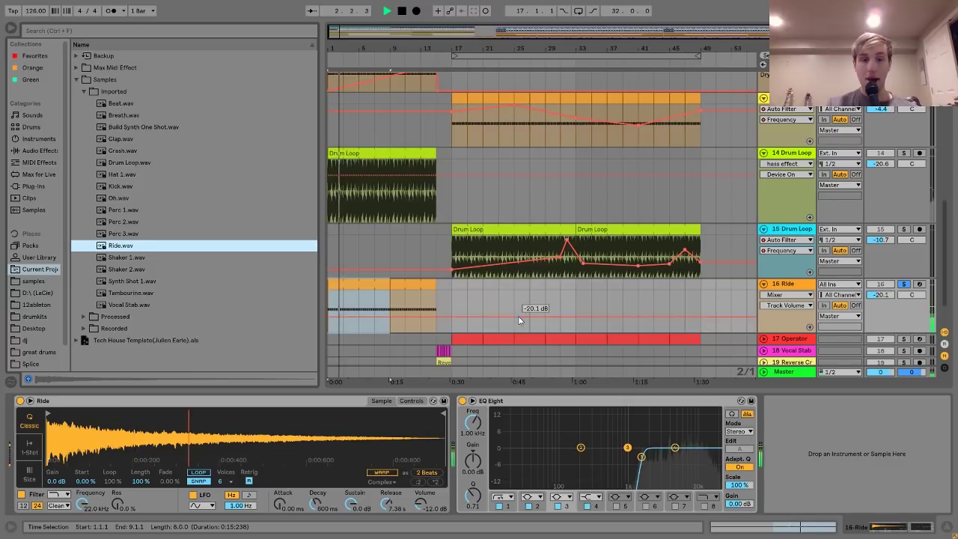
pyautogui.scroll(-2, 518, 316)
pyautogui.press('space')
# Step: Solo track 17 Operator, play it from bar 17 and unfold the track
pyautogui.click(461, 296)
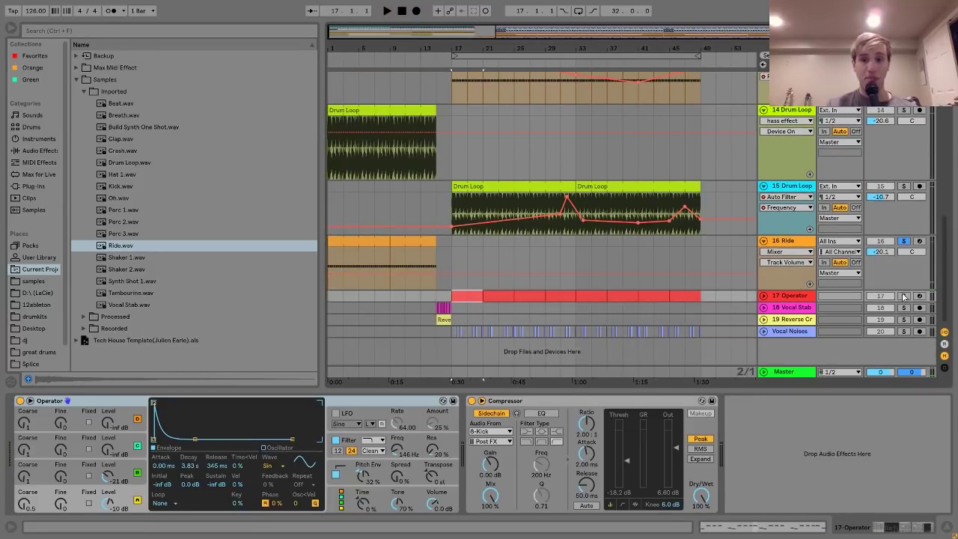
pyautogui.click(904, 296)
pyautogui.press('space')
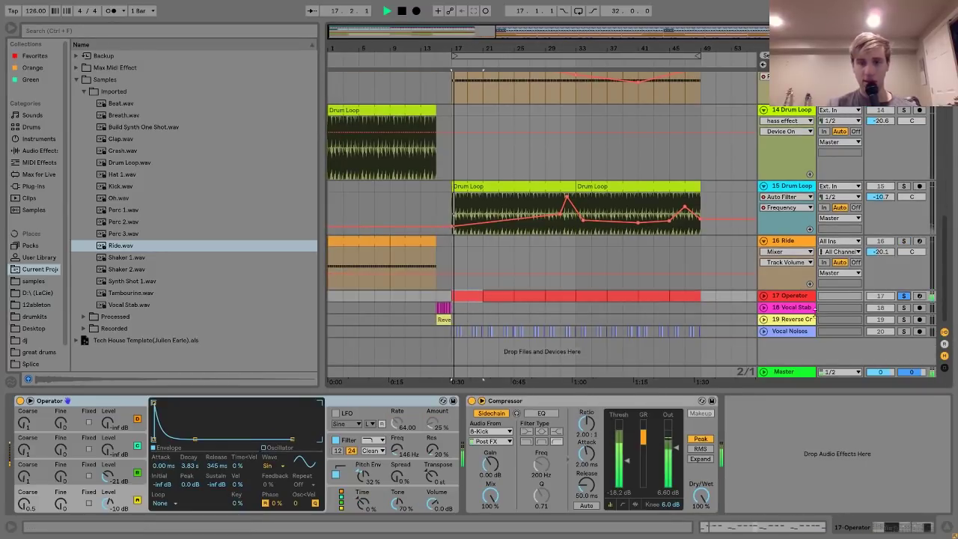
pyautogui.click(763, 296)
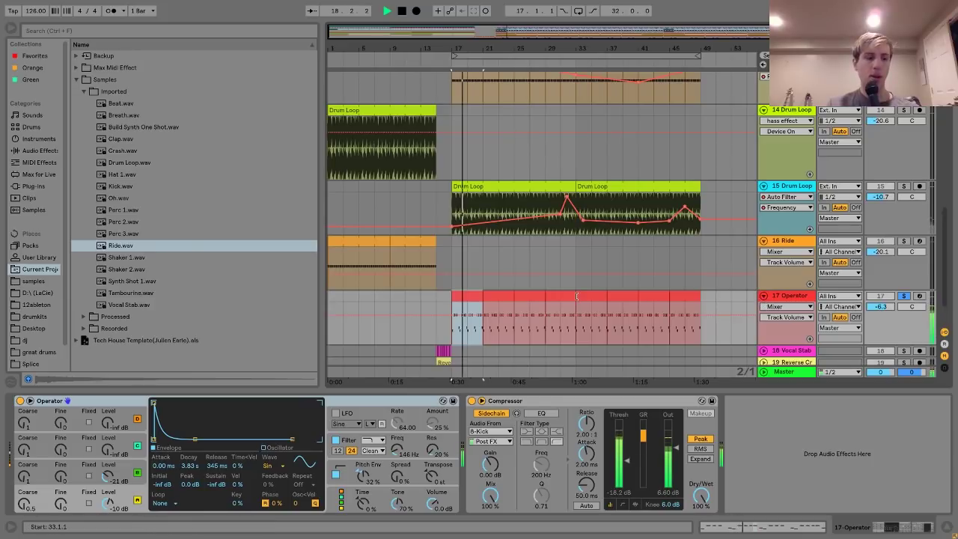
pyautogui.press('space')
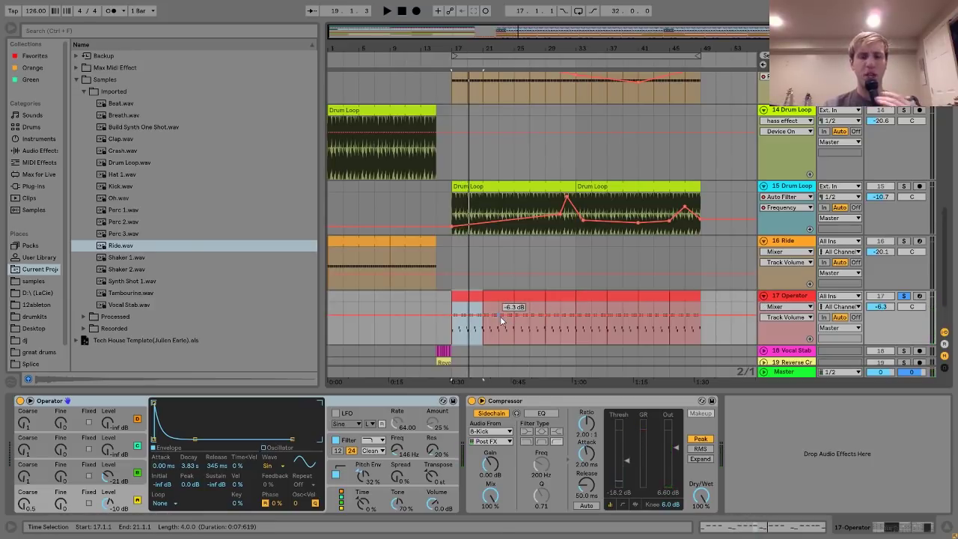
# Step: Examine the MIDI notes of the first Operator clip, and return to the devices to show oscillator B's envelope
pyautogui.doubleClick(462, 296)
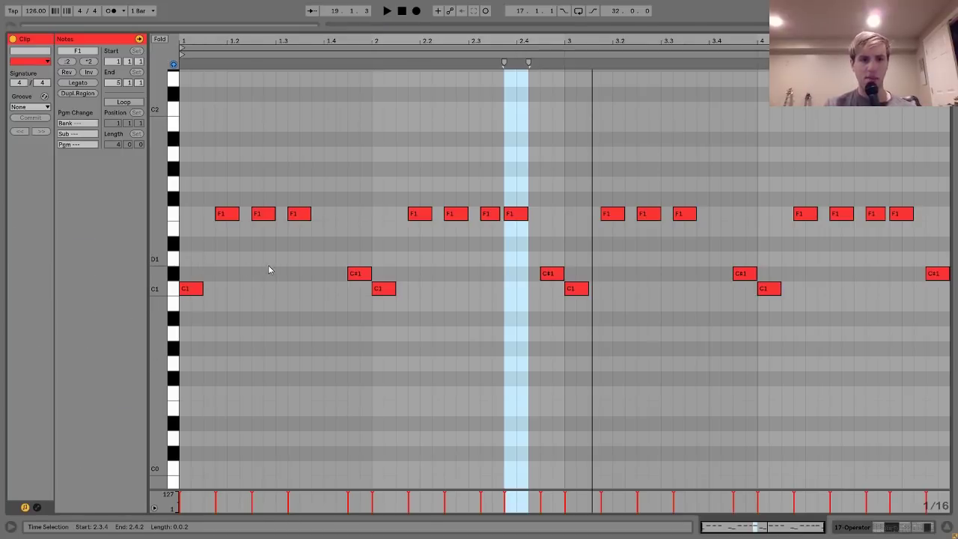
pyautogui.click(882, 527)
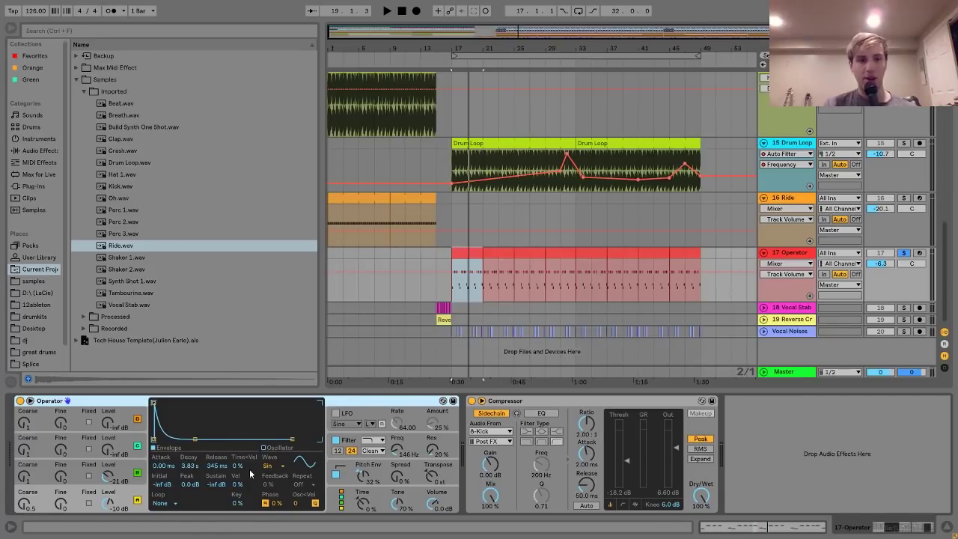
pyautogui.click(129, 471)
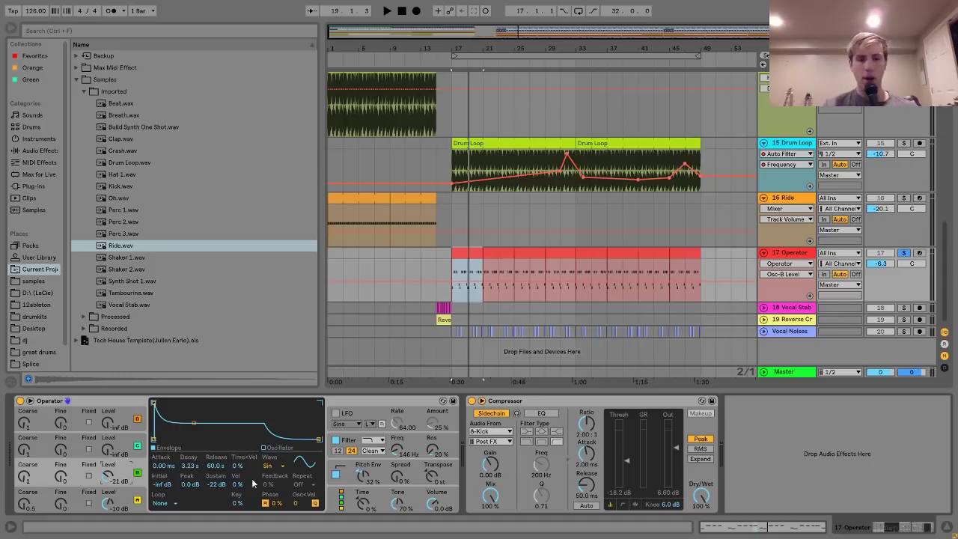
# Step: Show Operator's filter envelope and compare playback with the filter switched off and on
pyautogui.click(349, 440)
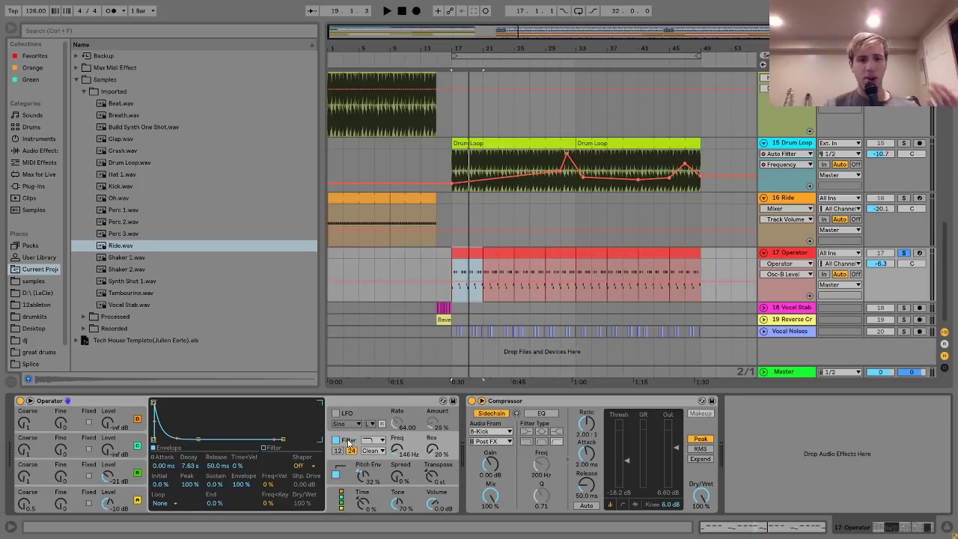
pyautogui.click(337, 442)
pyautogui.press('space')
pyautogui.click(338, 442)
pyautogui.press('space')
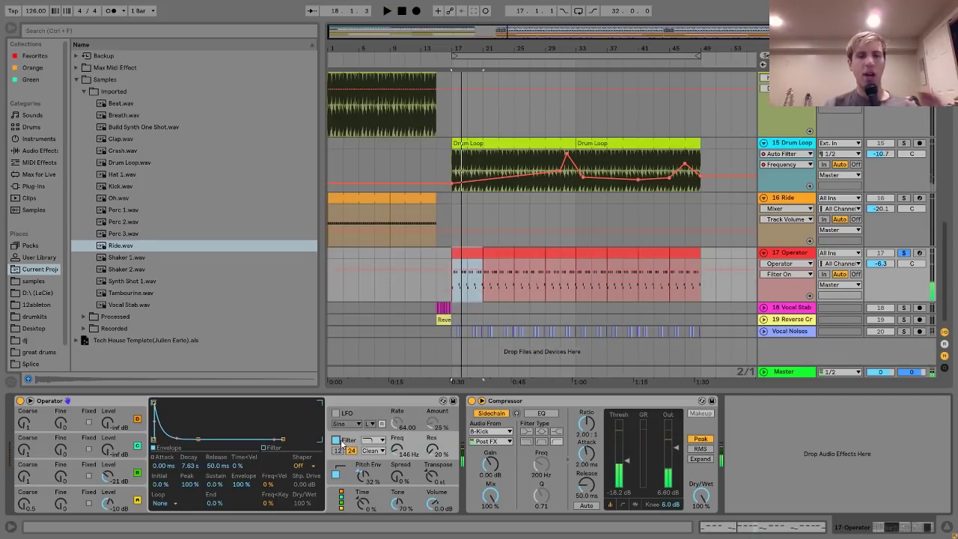
# Step: Show Operator's pitch envelope settings and play the soloed bass line from bar 17
pyautogui.click(378, 468)
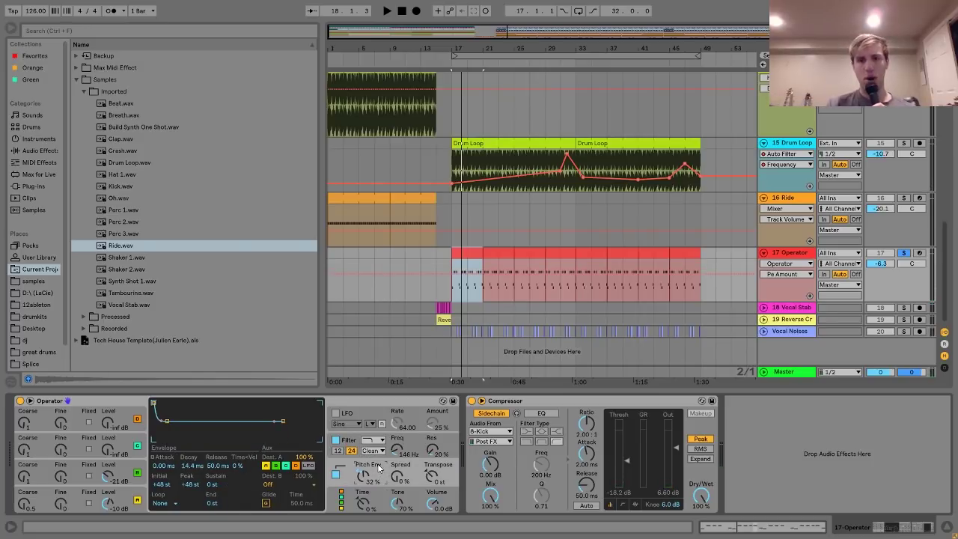
pyautogui.press('space')
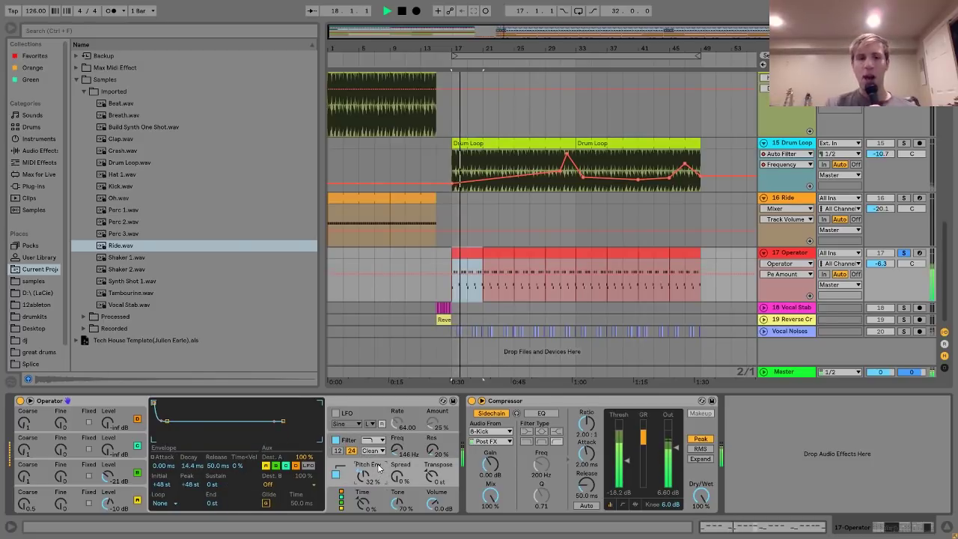
pyautogui.press('space')
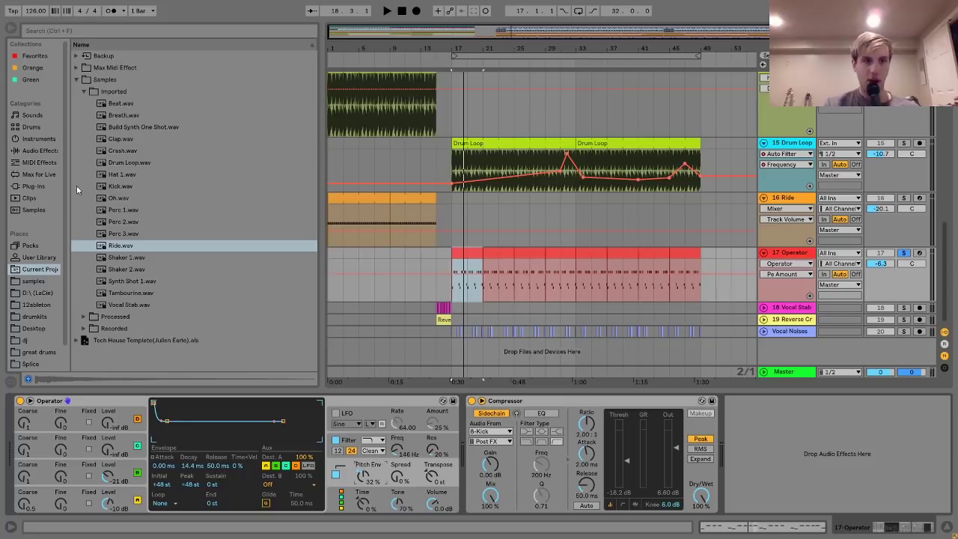
pyautogui.press('space')
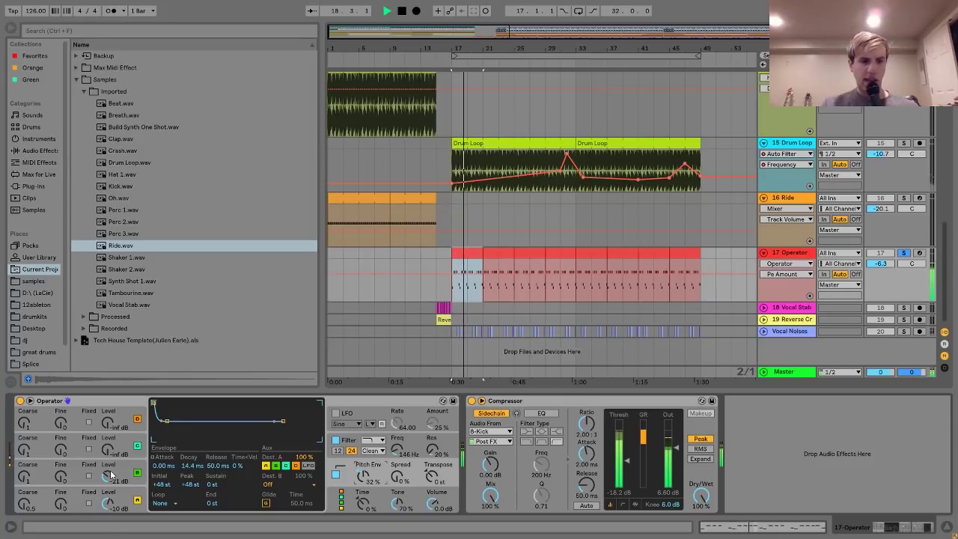
pyautogui.press('space')
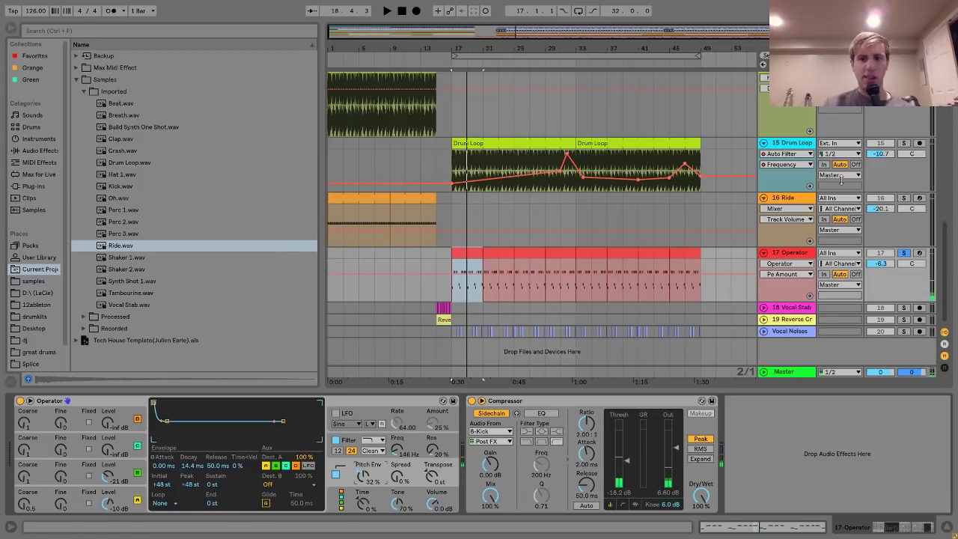
# Step: Unsolo the Operator track and compare playback from bar 17 with oscillator B switched off and on
pyautogui.click(904, 253)
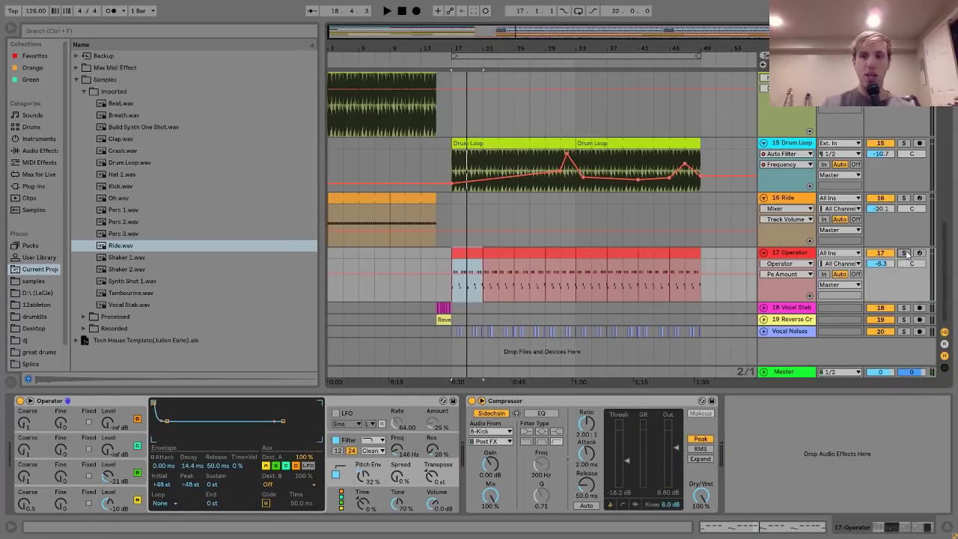
pyautogui.click(138, 473)
pyautogui.press('space')
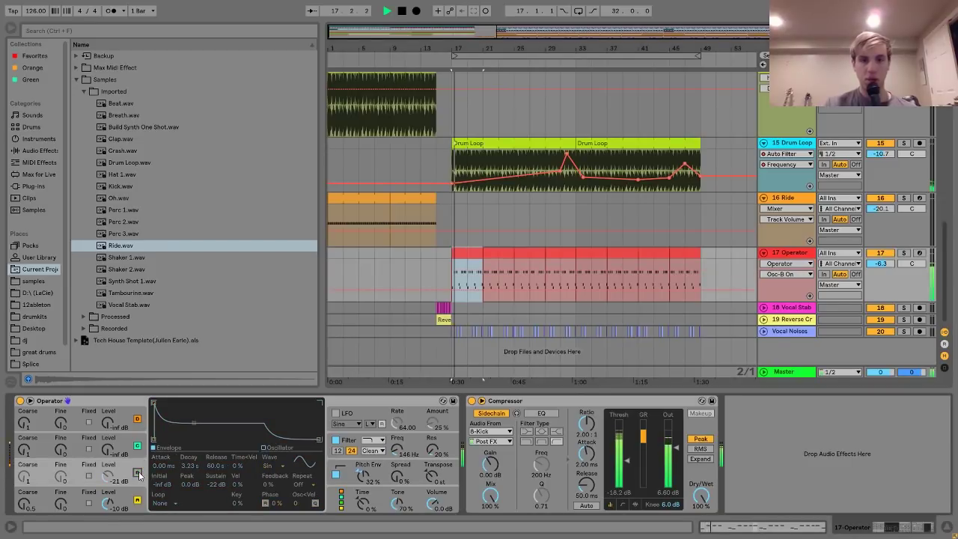
pyautogui.click(137, 473)
pyautogui.press('space')
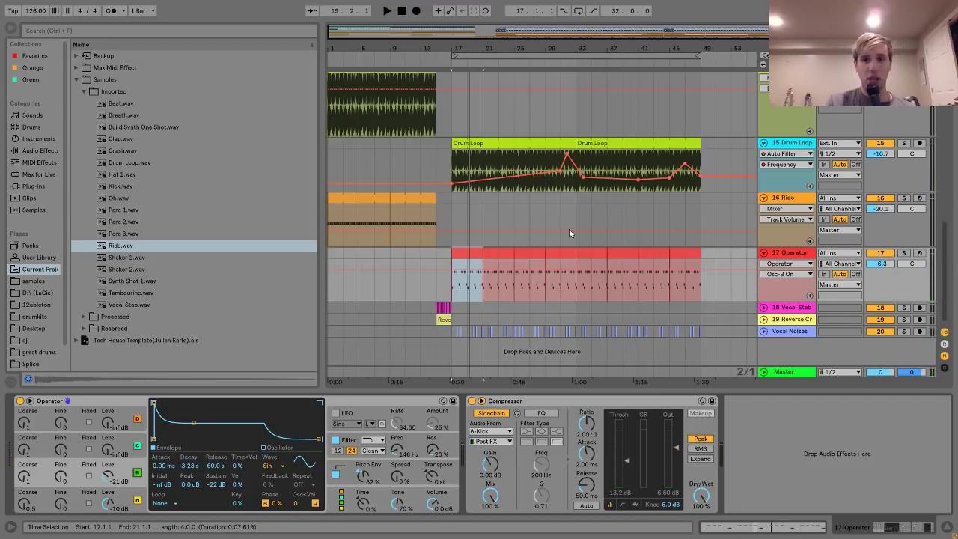
# Step: Solo the Vocal Stab and Reverse Crash tracks, play them from bar 15 and unfold the Vocal Stab track
pyautogui.click(426, 312)
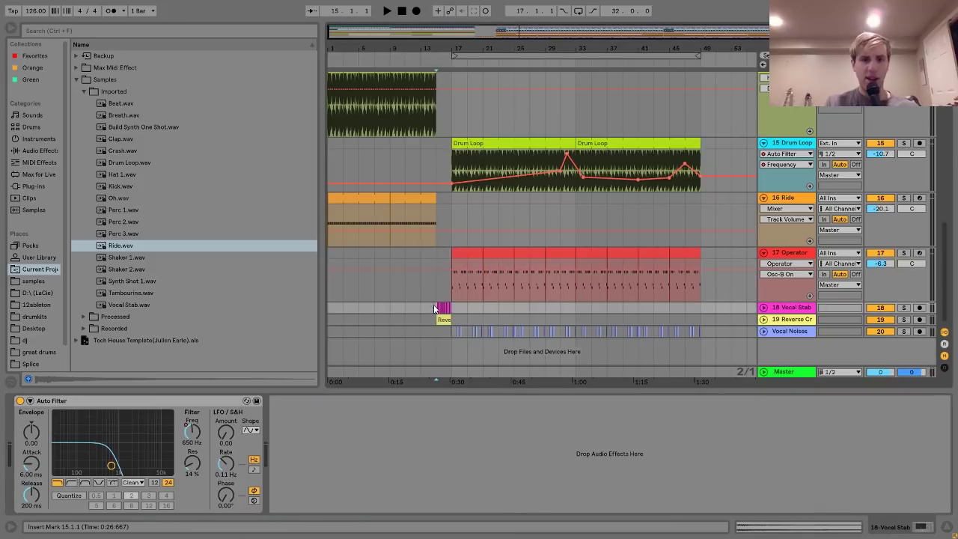
pyautogui.click(903, 308)
pyautogui.press('space')
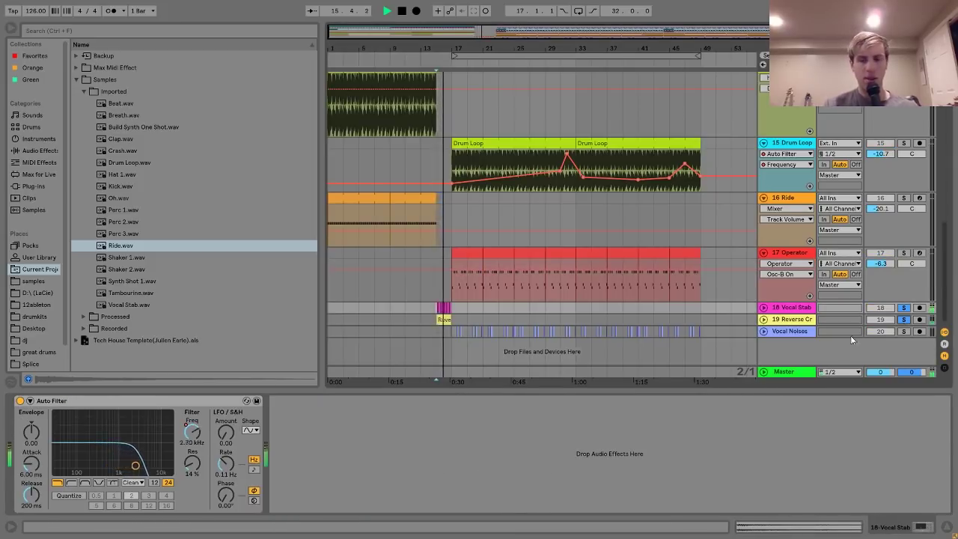
pyautogui.press('space')
pyautogui.click(763, 308)
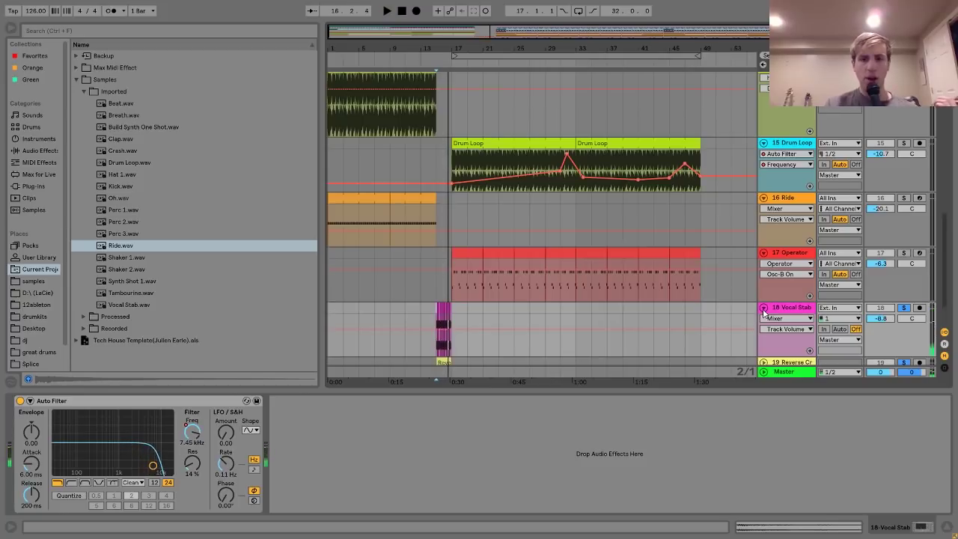
pyautogui.click(788, 308)
# Step: Show the first Vocal Stab clip's source sample in the browser
pyautogui.moveTo(427, 48); pyautogui.dragTo(427, 82)
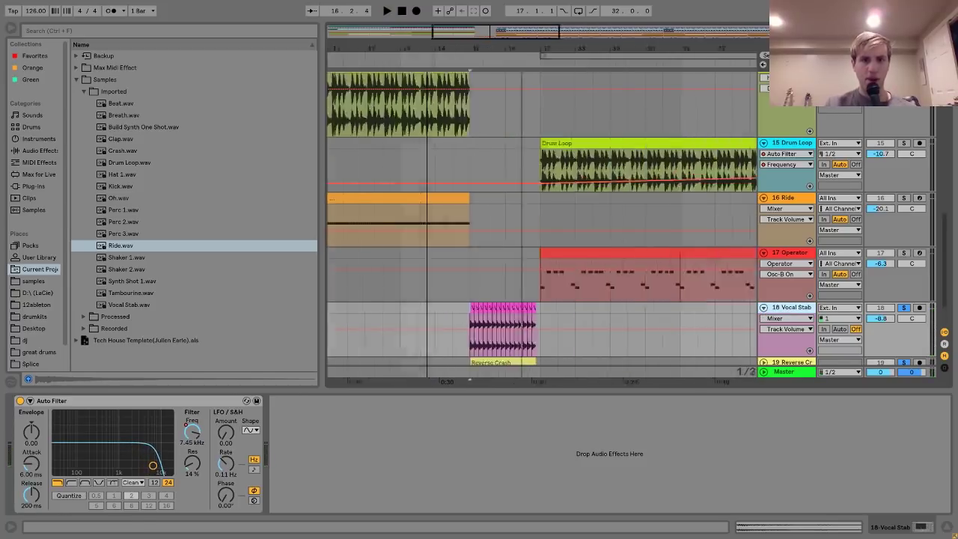
pyautogui.rightClick(608, 318)
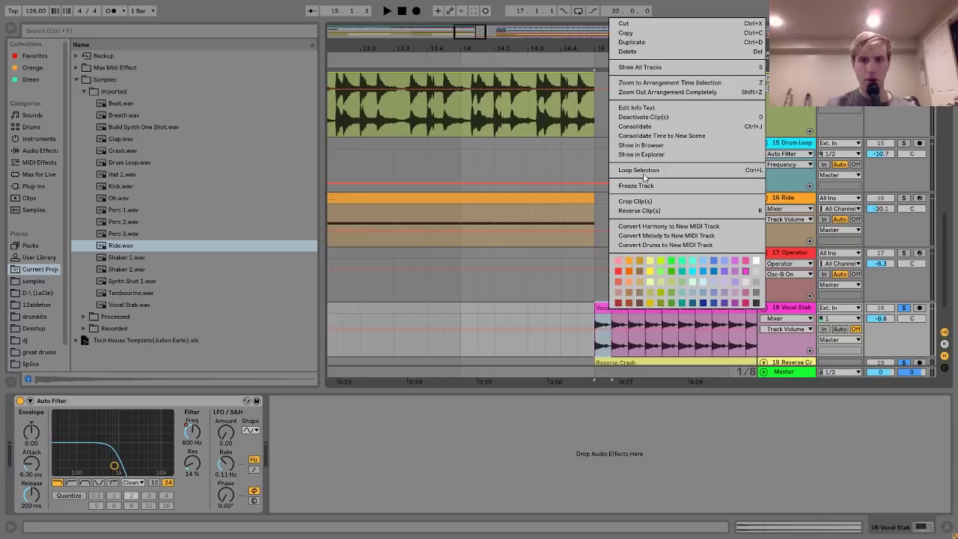
pyautogui.click(633, 146)
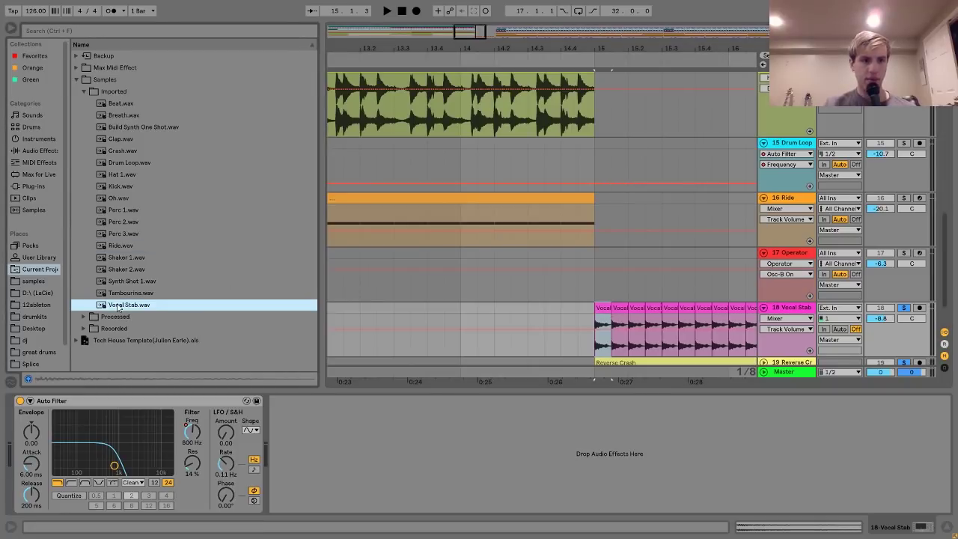
# Step: Display the Auto Filter frequency automation across the repeated Vocal Stab clips
pyautogui.hscroll(2, 632, 328)
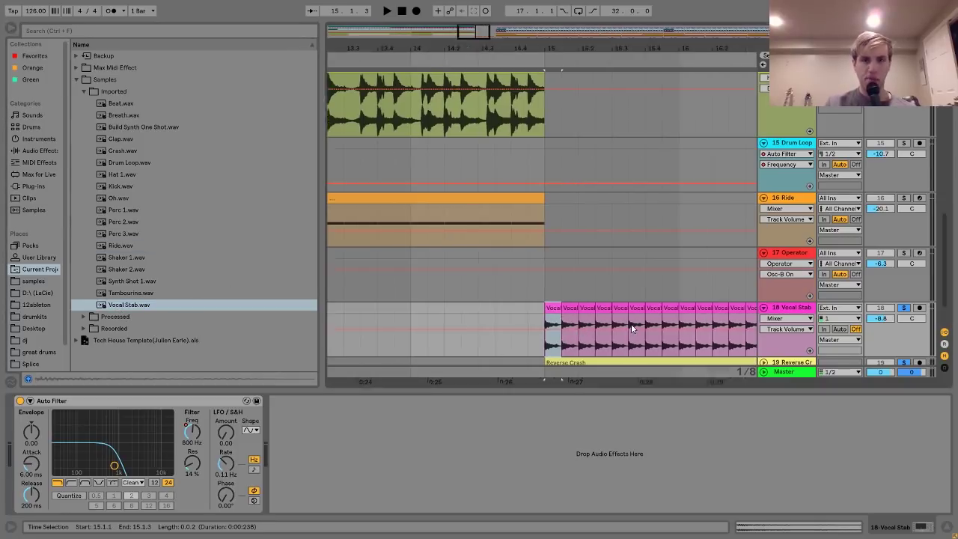
pyautogui.hscroll(3, 515, 319)
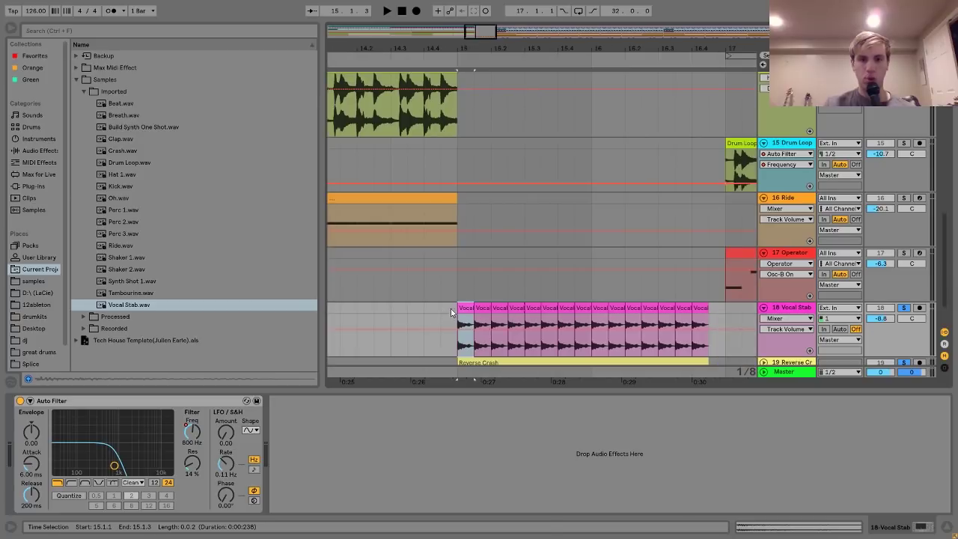
pyautogui.click(192, 434)
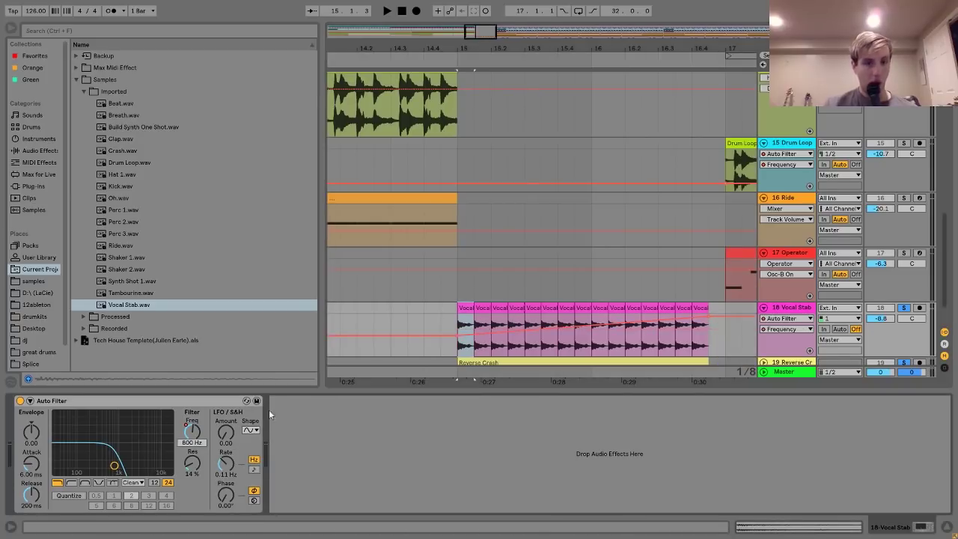
pyautogui.scroll(-2, 493, 296)
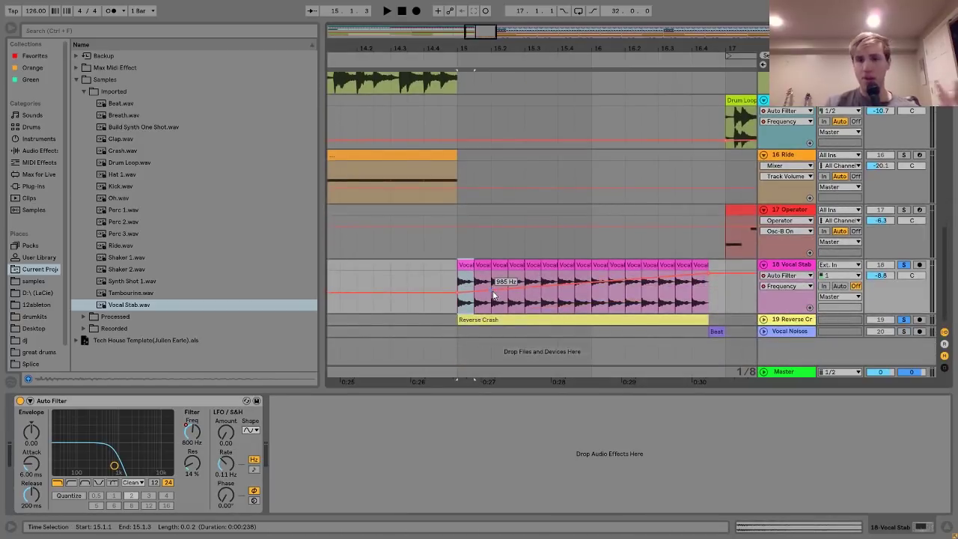
# Step: Unsolo Vocal Stab, play only the soloed Reverse Crash clip from bar 15 and unfold its track
pyautogui.click(527, 321)
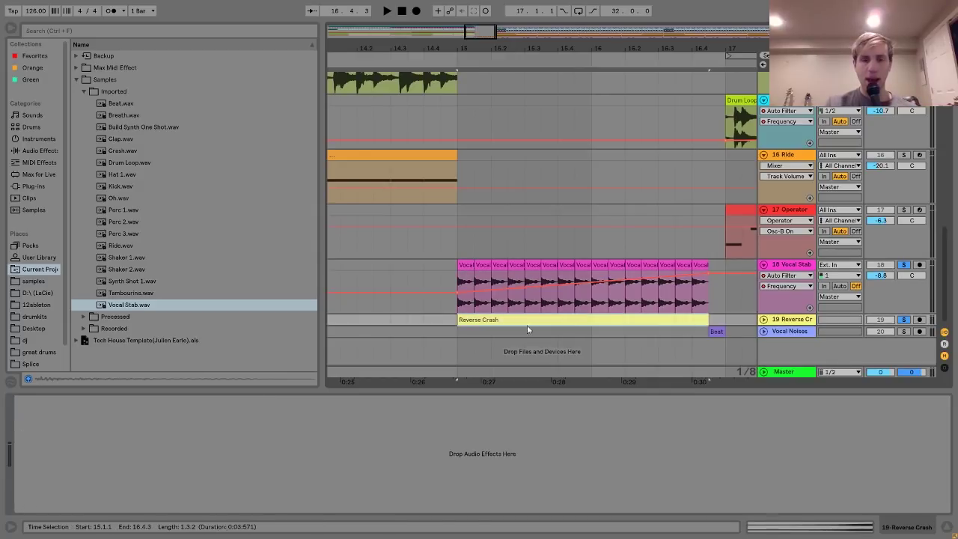
pyautogui.click(903, 265)
pyautogui.press('space')
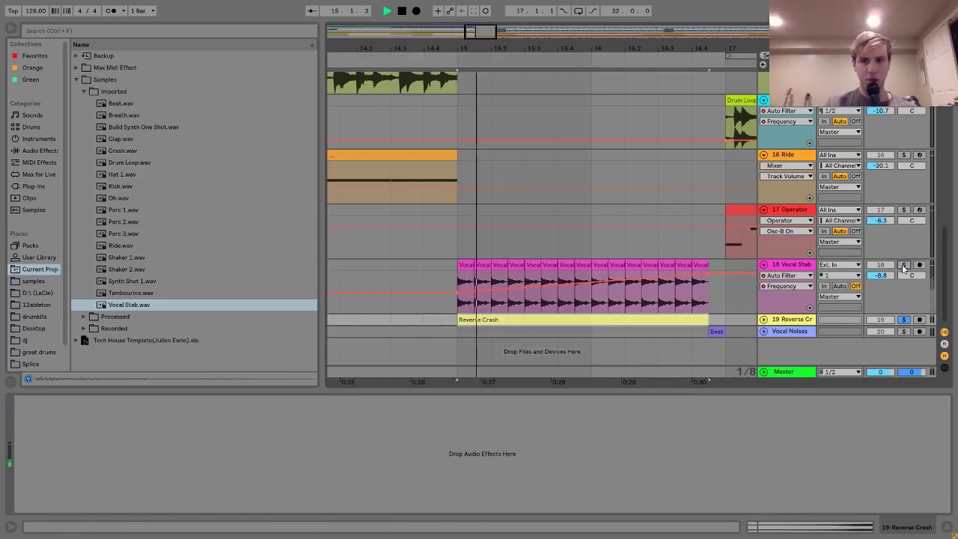
pyautogui.click(763, 319)
pyautogui.press('space')
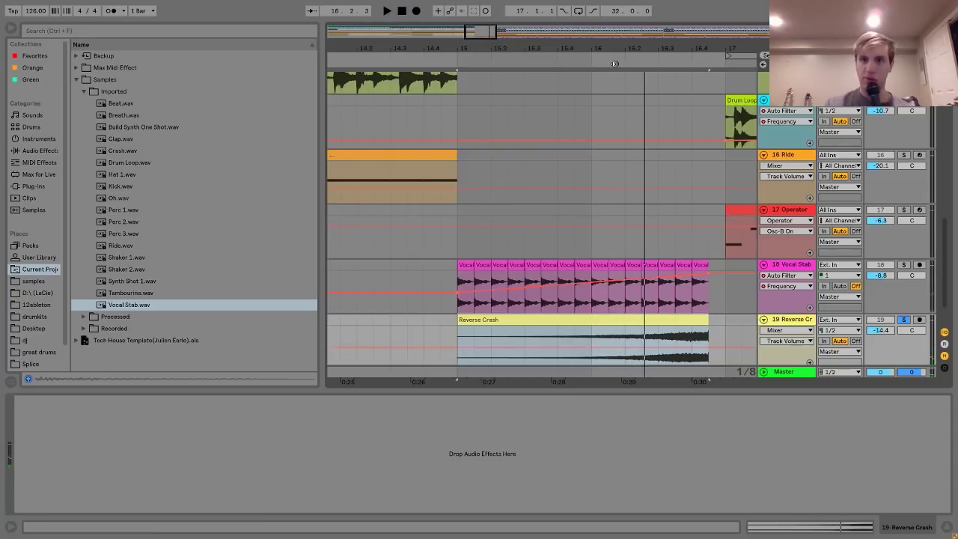
pyautogui.moveTo(614, 65); pyautogui.dragTo(481, 336)
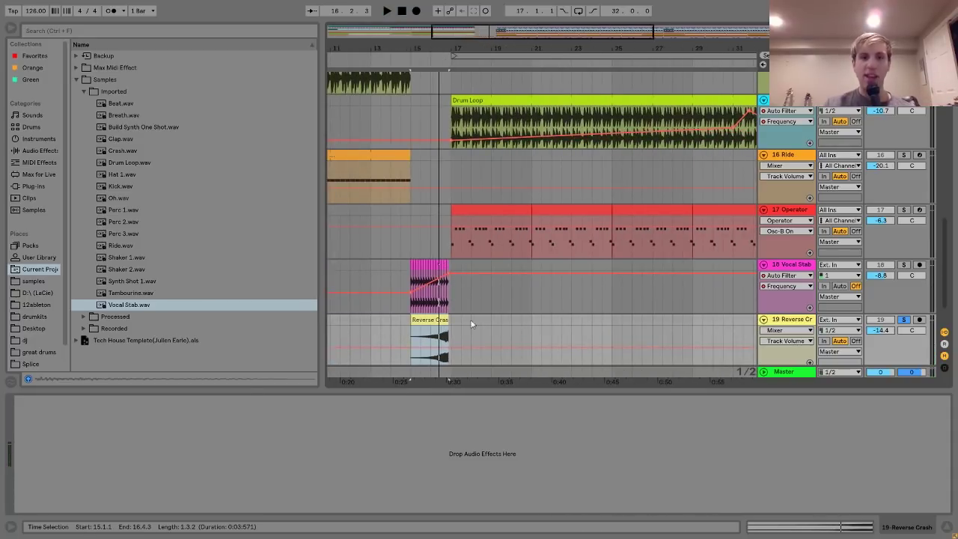
# Step: Unsolo the Reverse Crash track and compare playback from bar 15 with it muted and unmuted
pyautogui.click(897, 312)
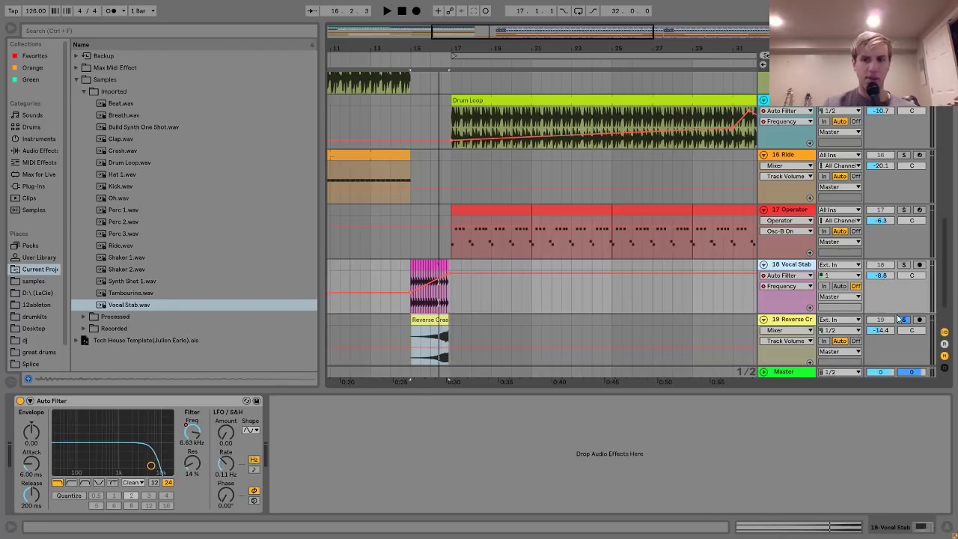
pyautogui.click(902, 321)
pyautogui.click(875, 322)
pyautogui.press('space')
pyautogui.click(873, 324)
pyautogui.press('space')
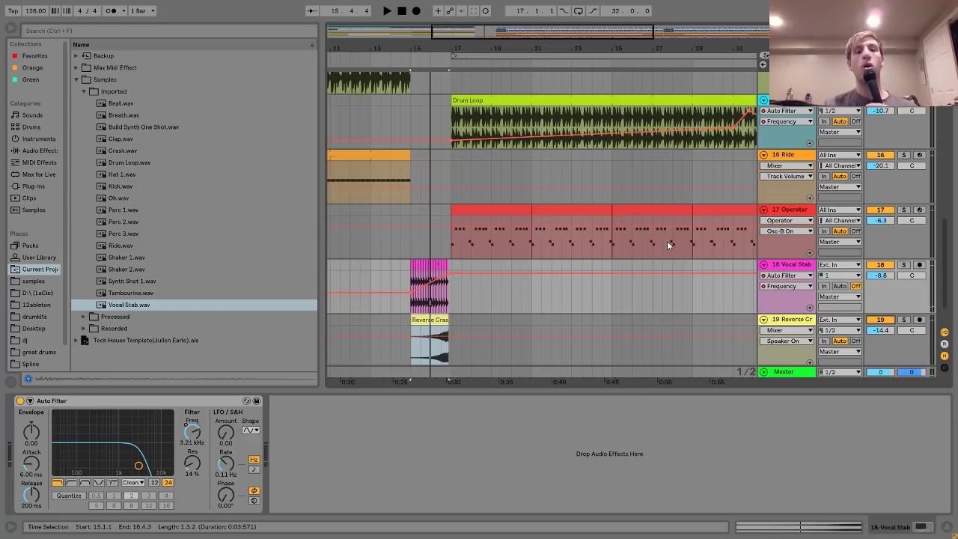
# Step: Solo the Vocal Noises track, play it from bar 17 and unfold the track
pyautogui.scroll(-1, 668, 245)
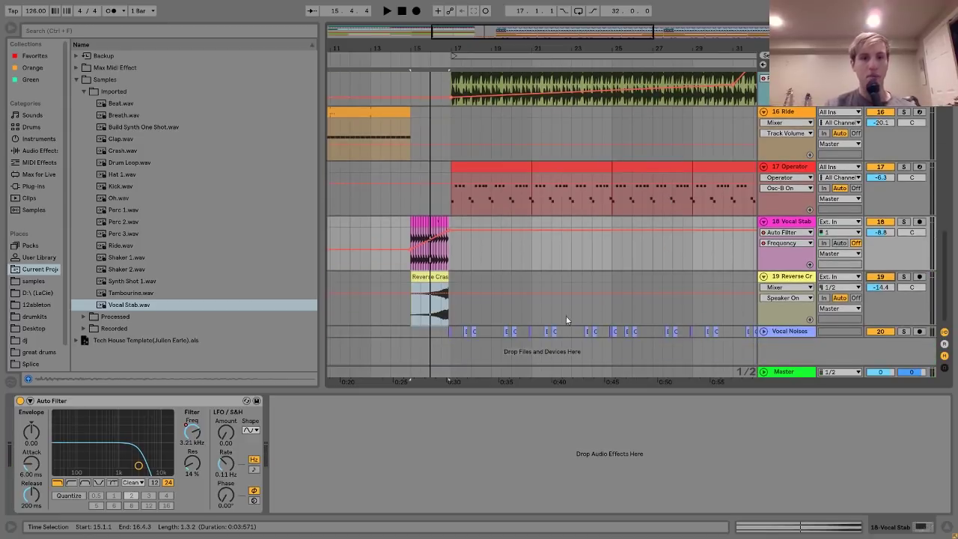
pyautogui.click(455, 329)
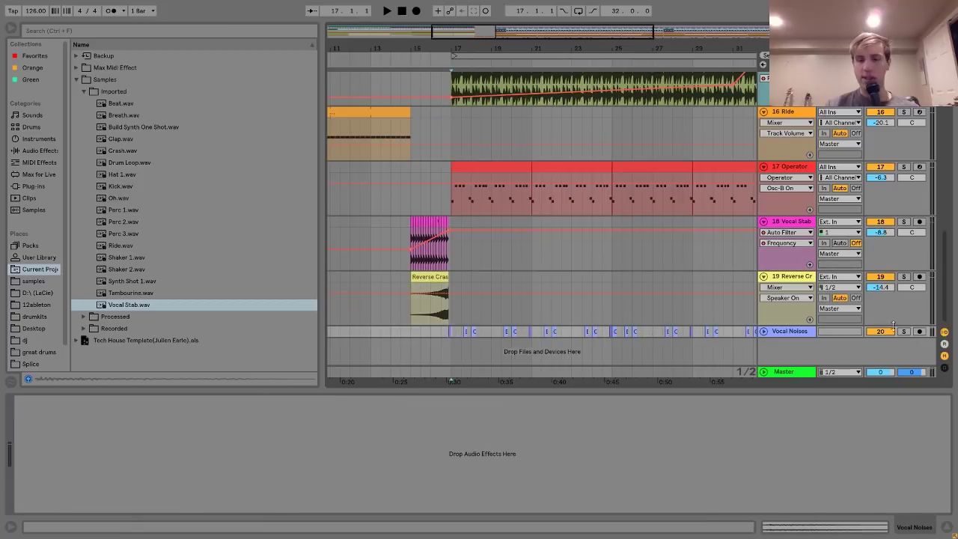
pyautogui.click(903, 330)
pyautogui.press('space')
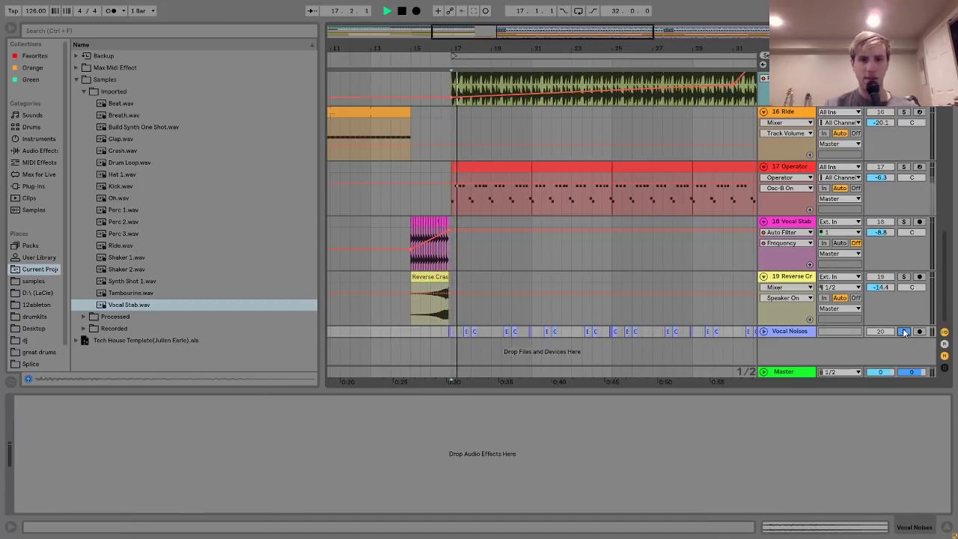
pyautogui.click(763, 331)
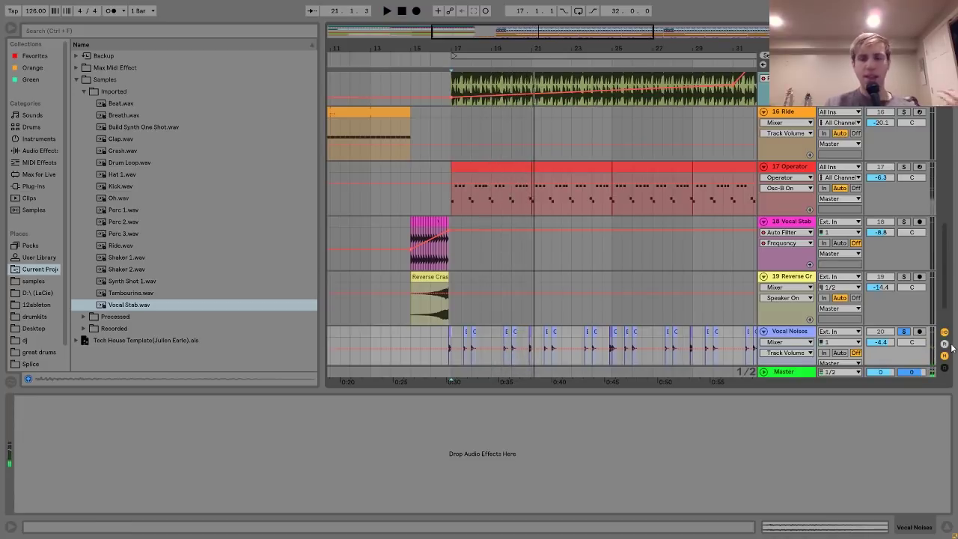
pyautogui.doubleClick(783, 331)
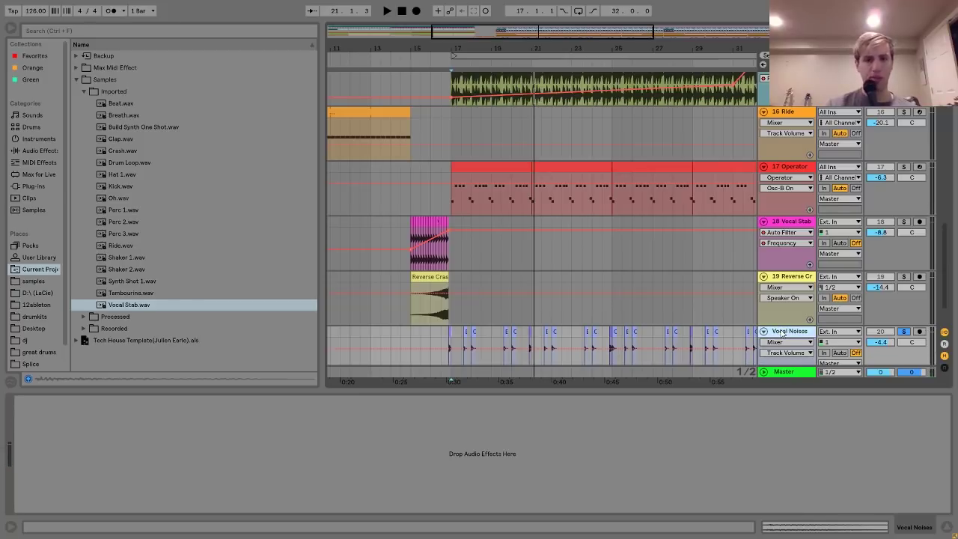
# Step: Unsolo the Vocal Noises track, mute it and play the remaining mix from bar 17
pyautogui.click(905, 333)
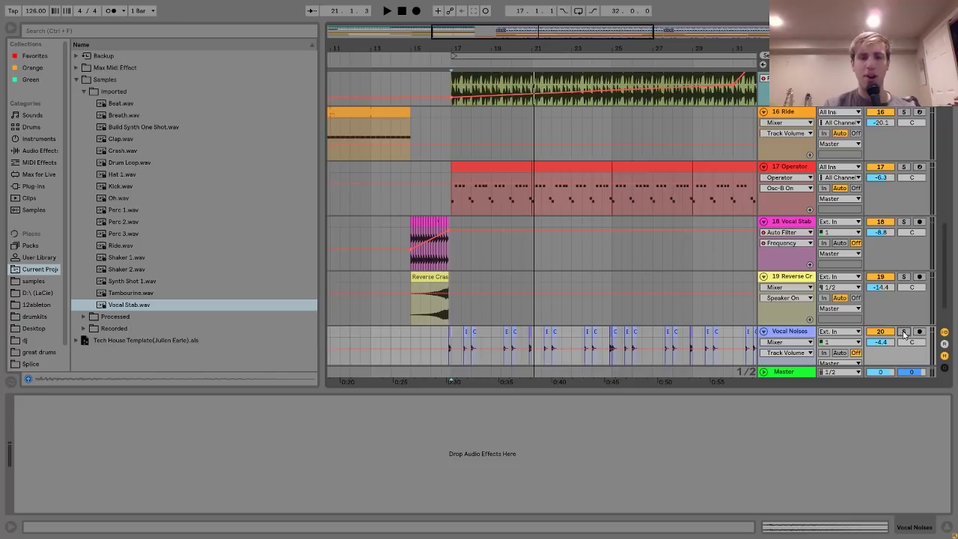
pyautogui.click(882, 332)
pyautogui.press('space')
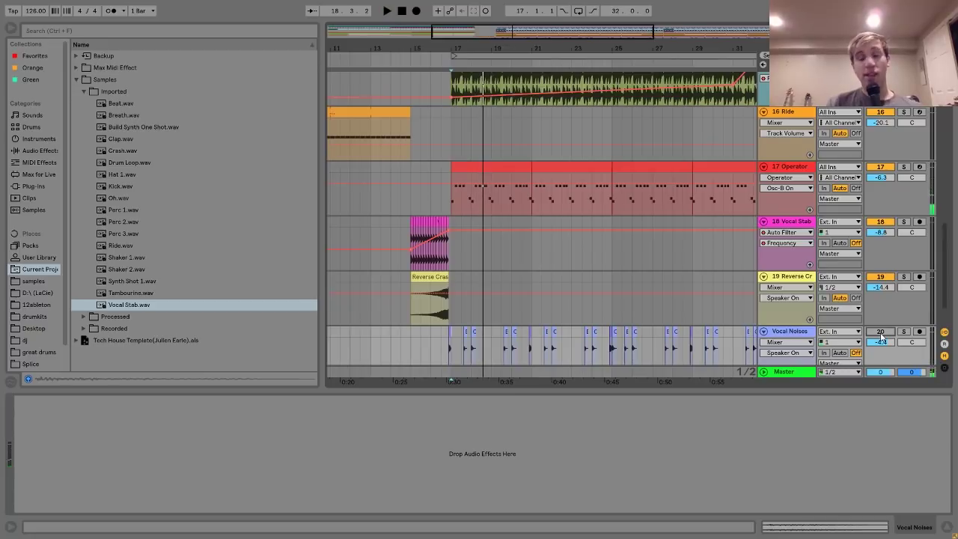
pyautogui.scroll(10, 600, 139)
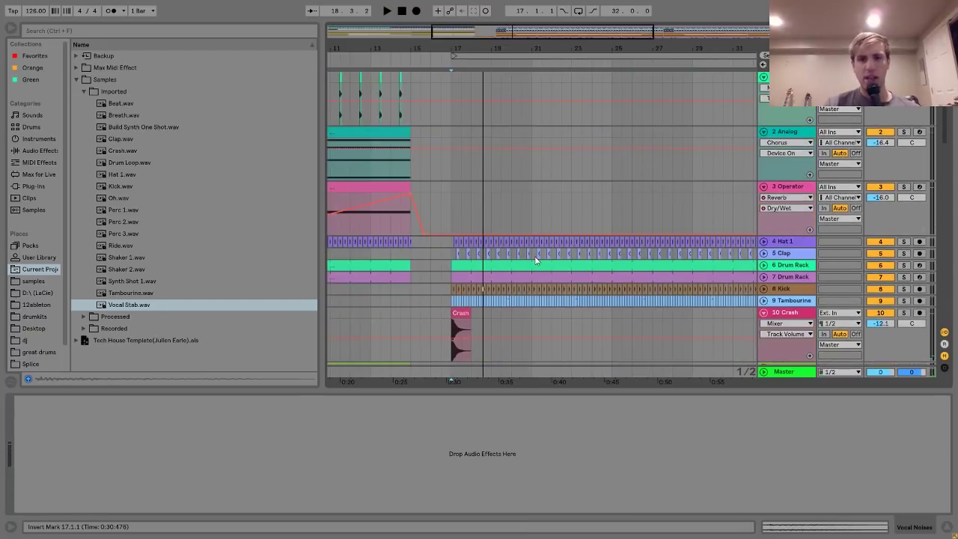
pyautogui.scroll(-10, 536, 260)
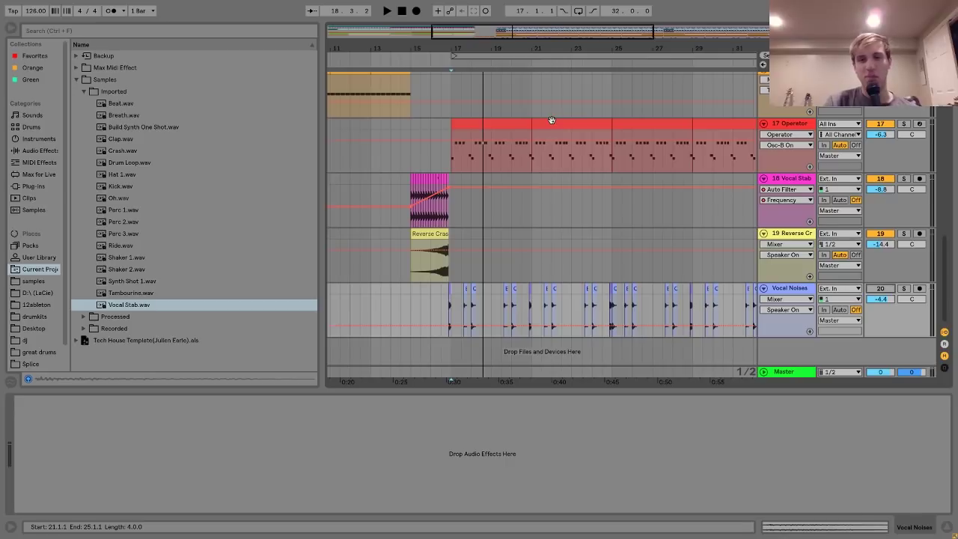
# Step: Unmute the Vocal Noises track and play the full mix from its first clip, Beat
pyautogui.click(881, 290)
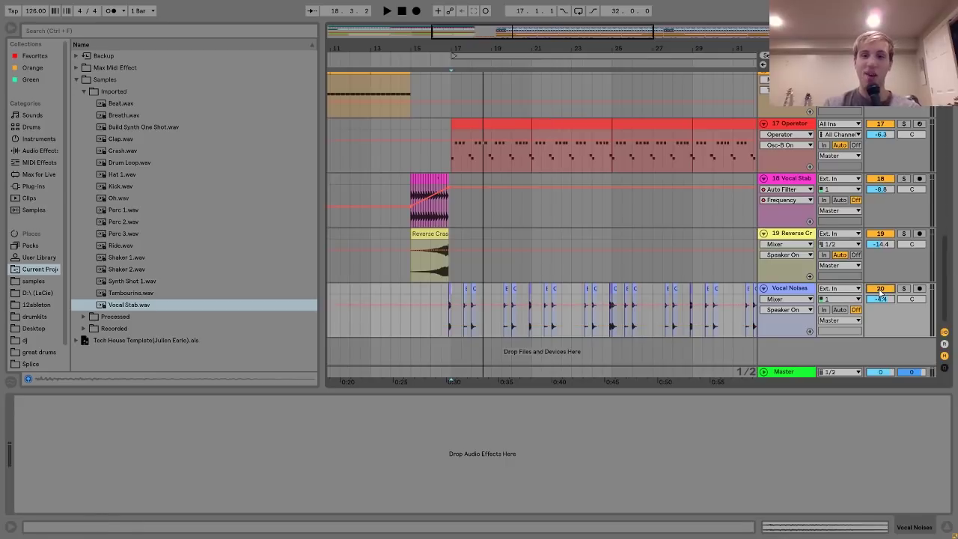
pyautogui.click(773, 293)
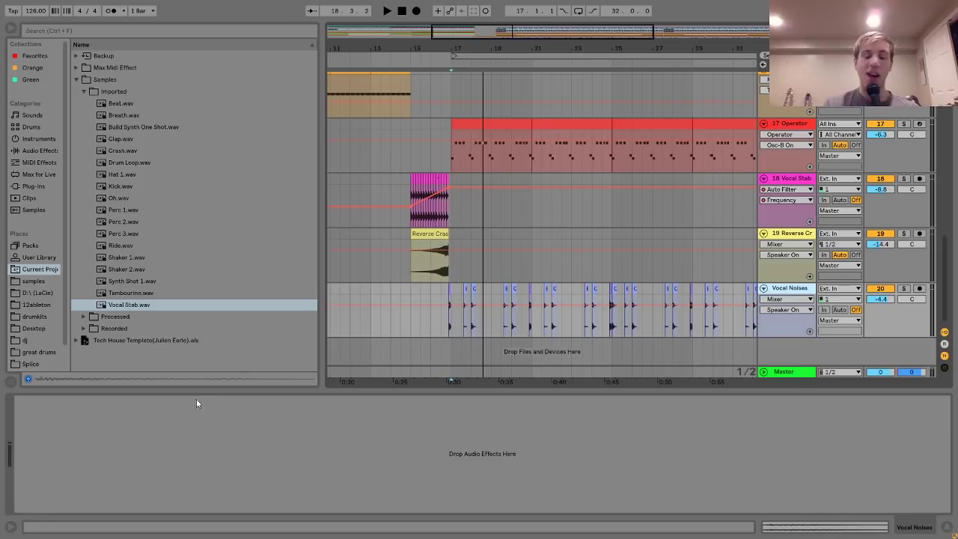
pyautogui.click(450, 289)
pyautogui.press('space')
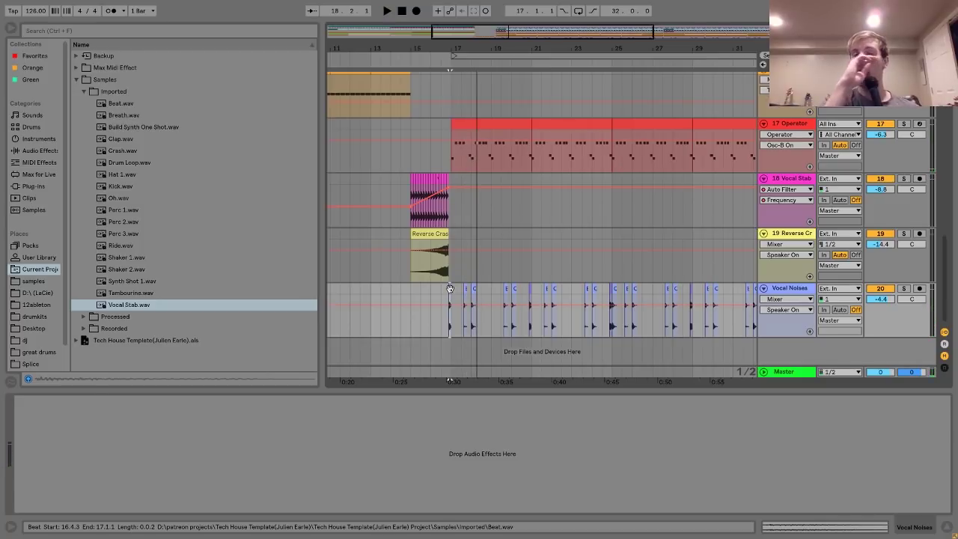
# Step: Fold all tracks of the arrangement at once and reselect only the Operator track
pyautogui.scroll(1, 450, 288)
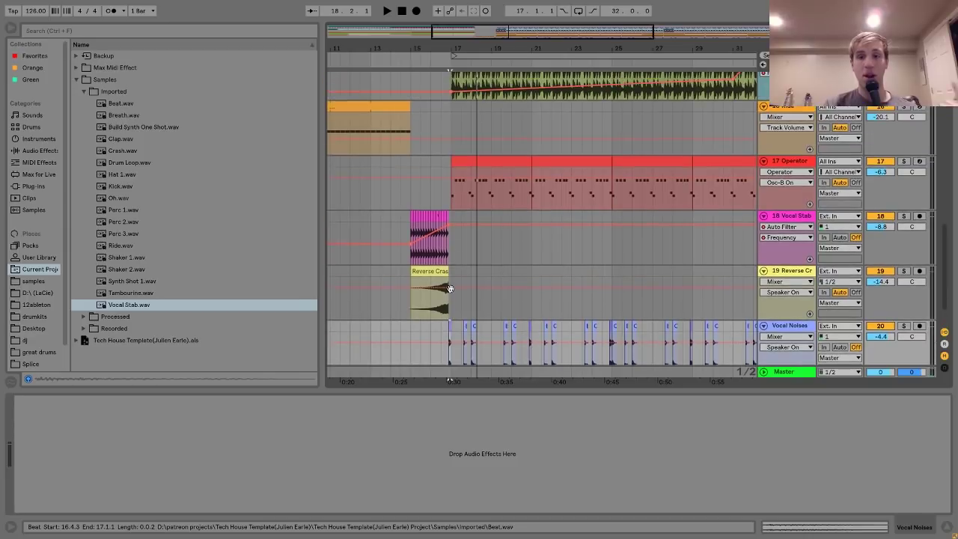
pyautogui.click(806, 271)
pyautogui.hotkey('ctrl', 'a')
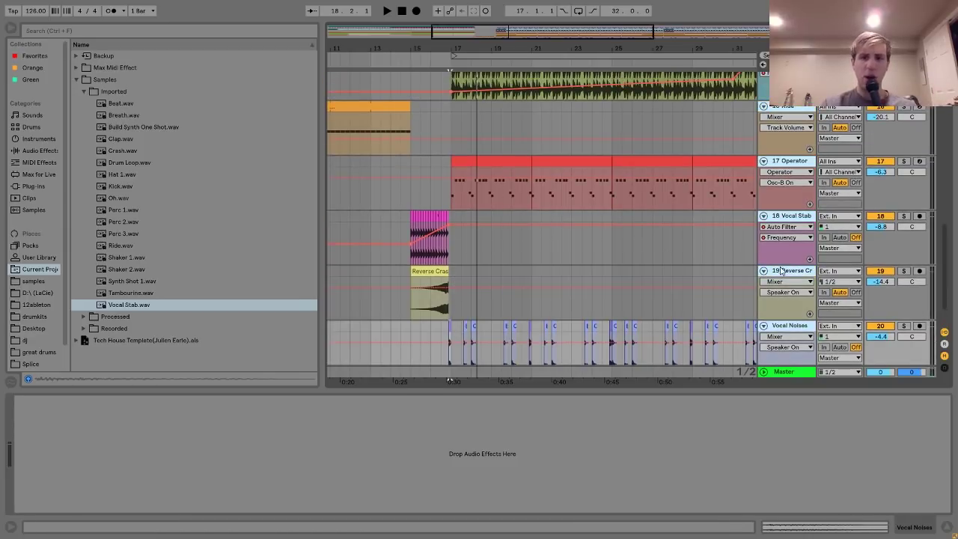
pyautogui.click(764, 270)
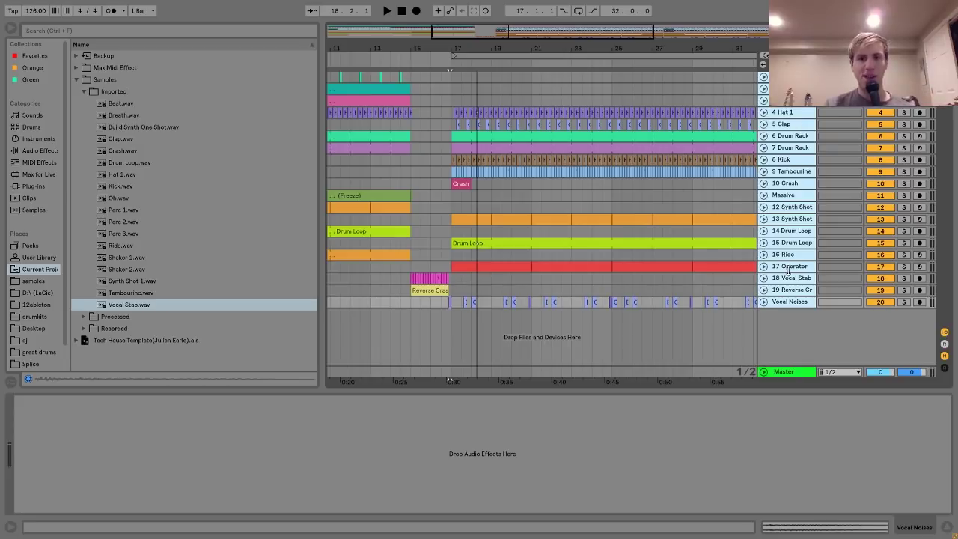
pyautogui.click(788, 267)
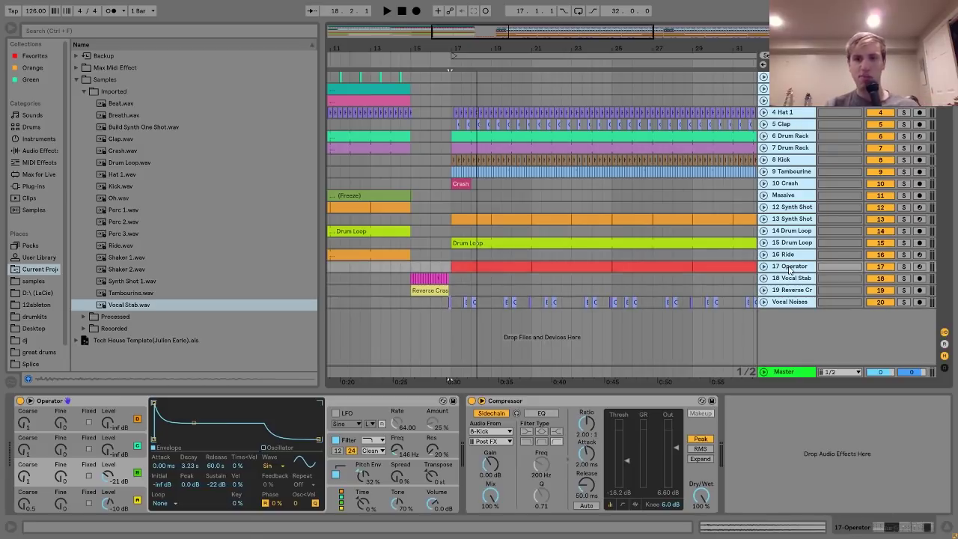
pyautogui.moveTo(601, 46); pyautogui.dragTo(601, 17)
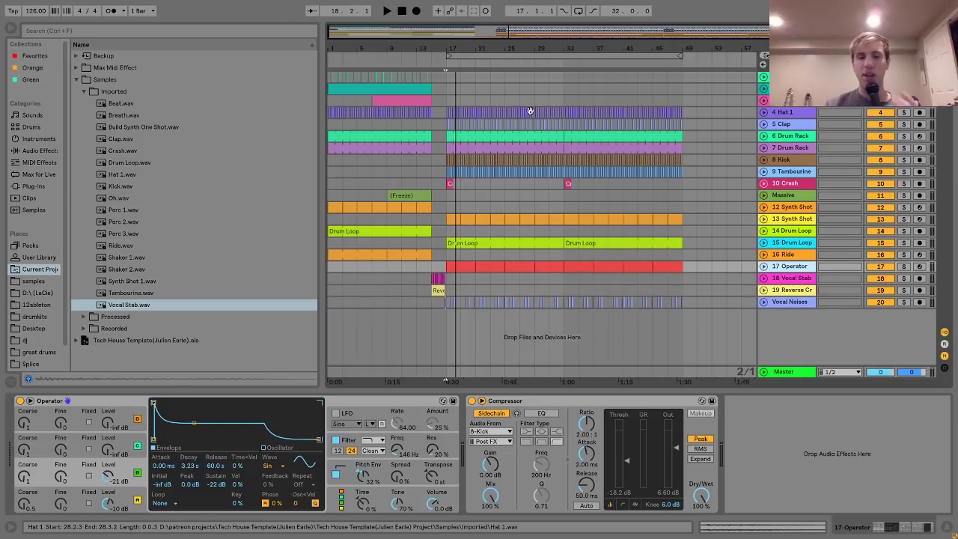
# Step: Play the full arrangement from the Reverse Crash clip at bar 15, and play it again from bar 9
pyautogui.click(438, 291)
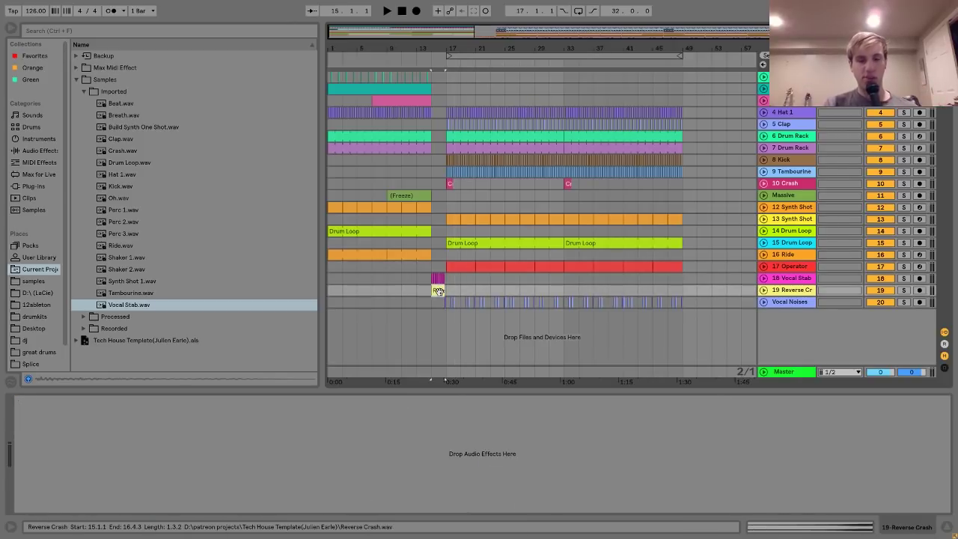
pyautogui.press('space')
pyautogui.press('space')
pyautogui.click(385, 183)
pyautogui.press('space')
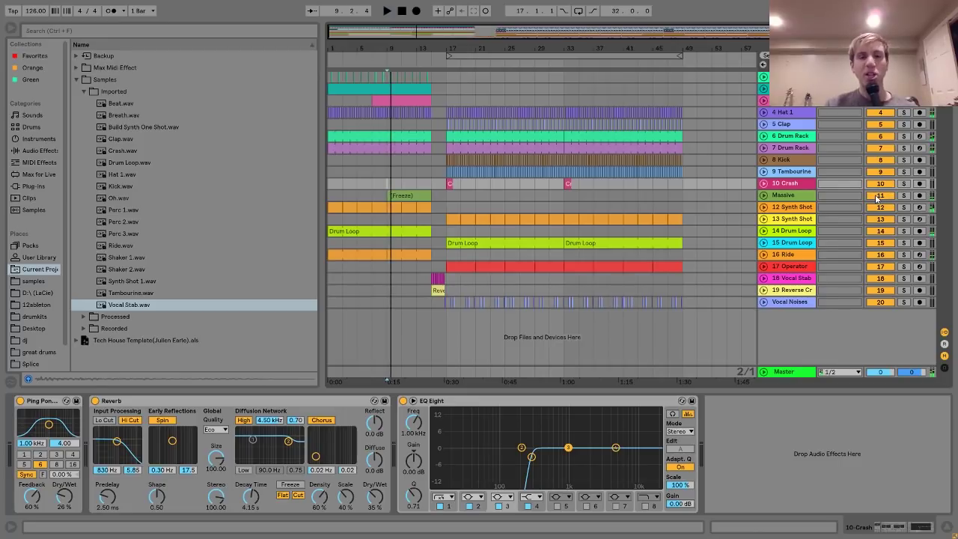